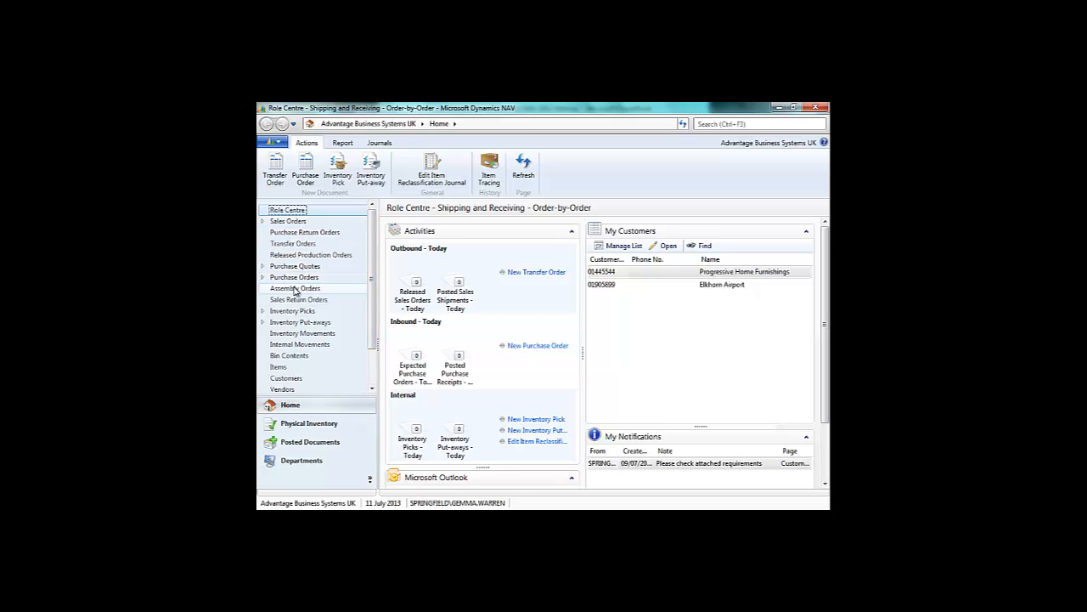
- Open the Items list, widen the Assembly BOM column, and filter the list to items whose Assembly BOM value is Yes
scroll(373, 294, down, 2)
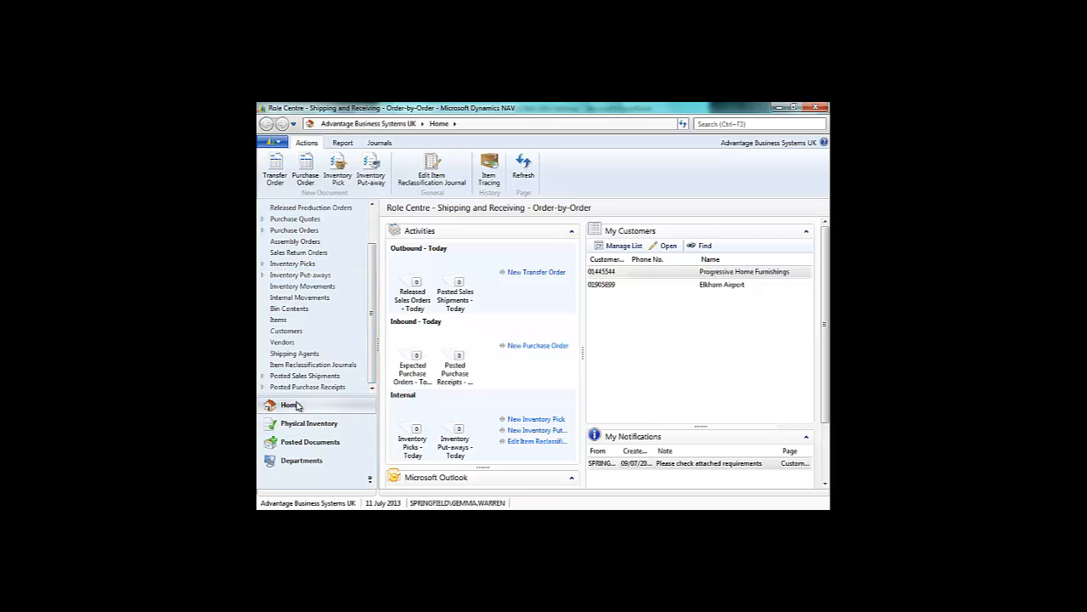
click(277, 320)
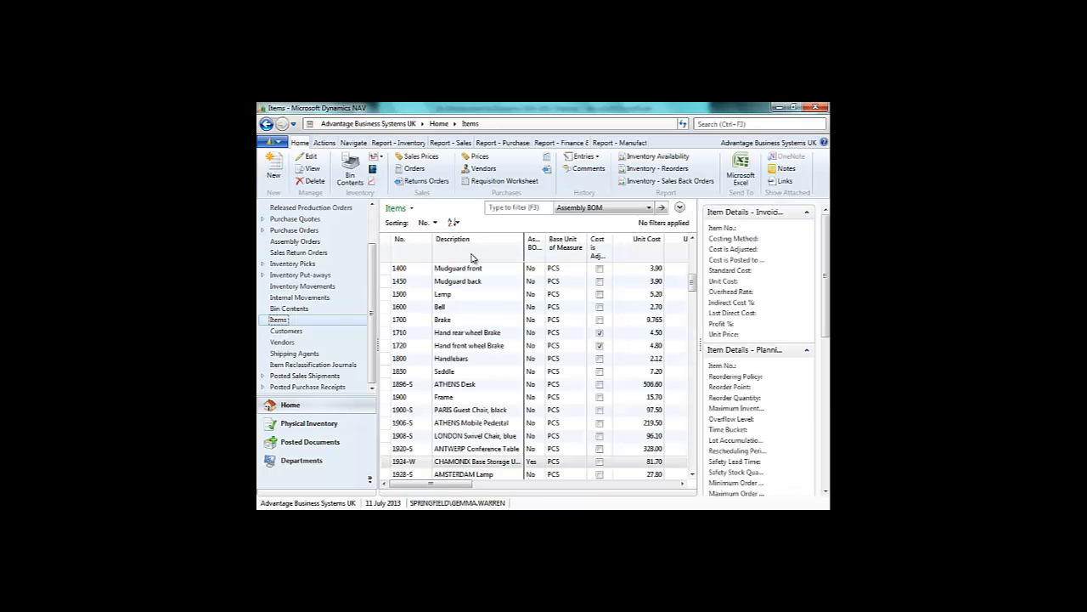
drag(544, 249, 563, 249)
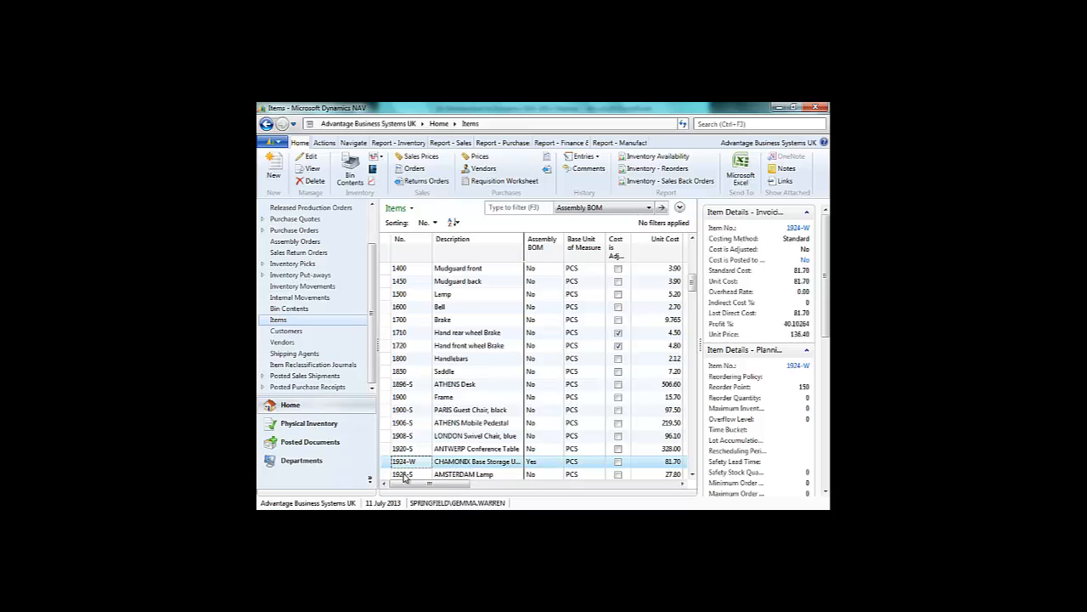
right_click(533, 466)
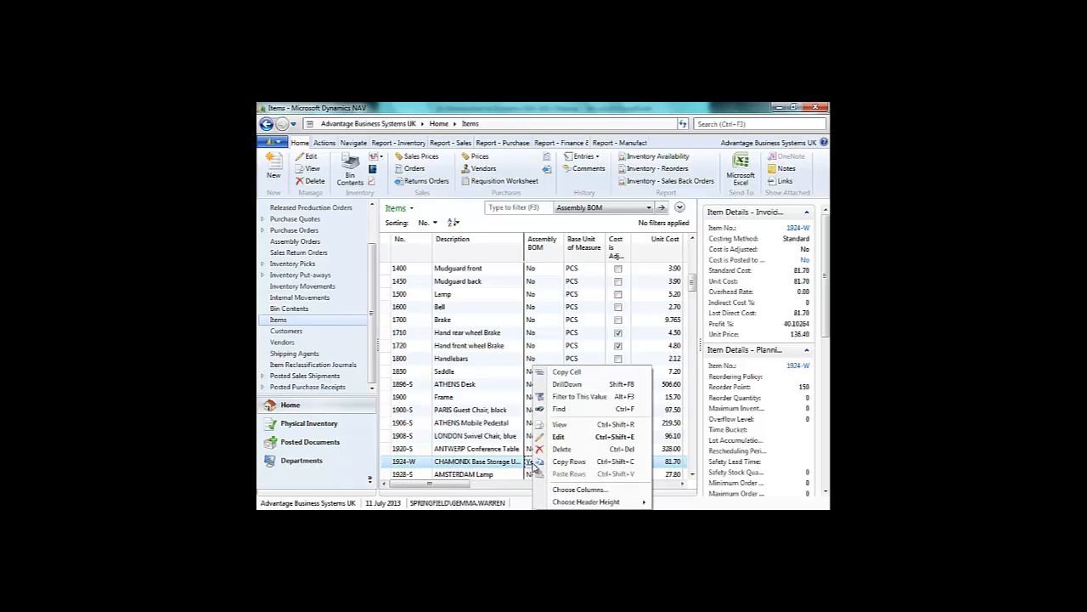
click(589, 397)
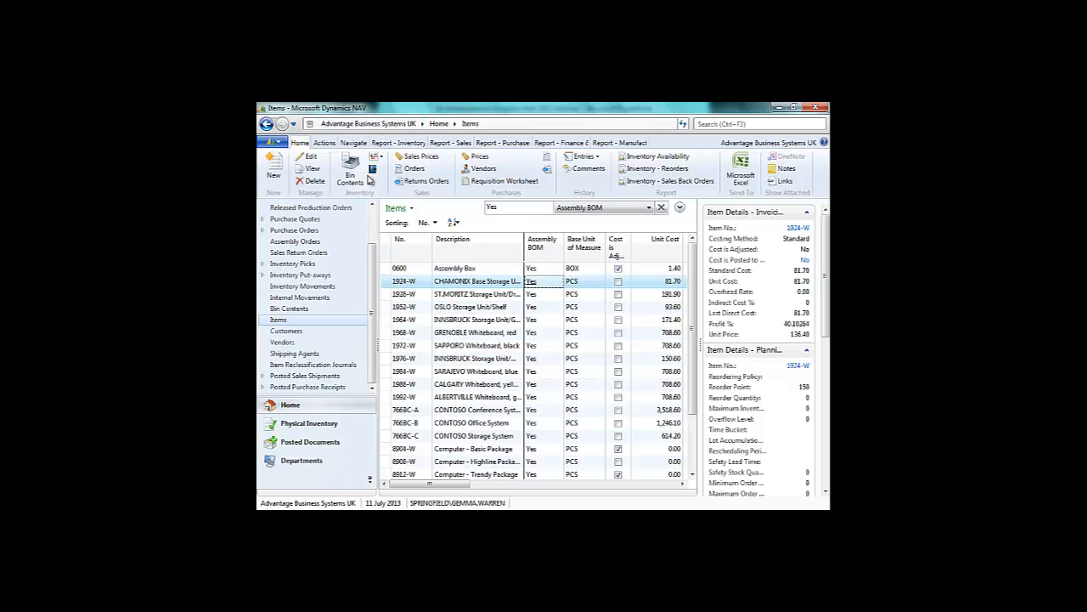
- View the expanded BOM structure of item 1924-W, CHAMONIX Base Storage Unit, and return to the item list
click(354, 144)
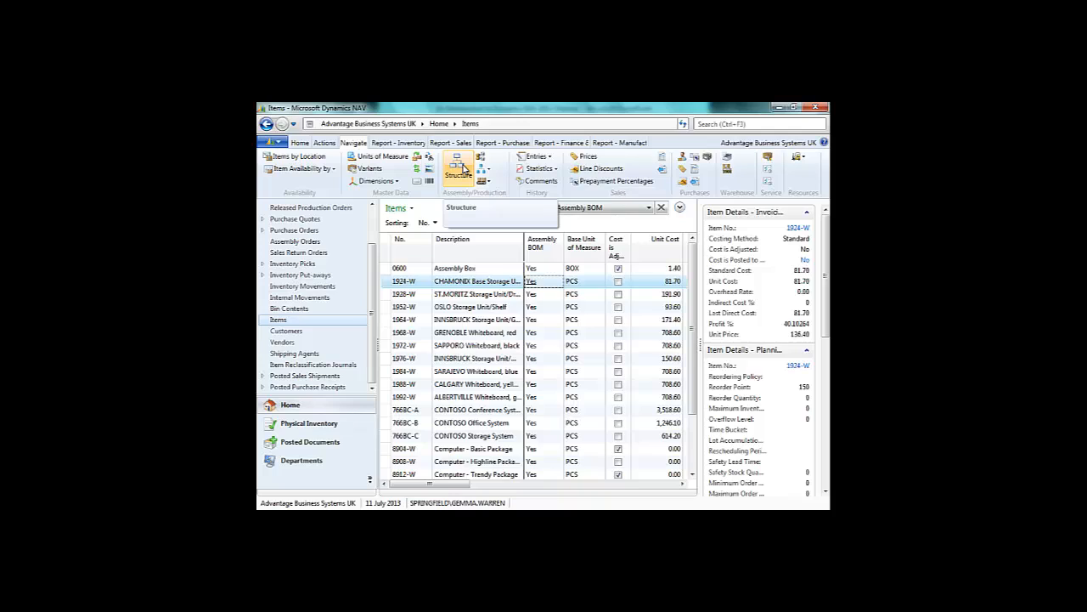
click(463, 168)
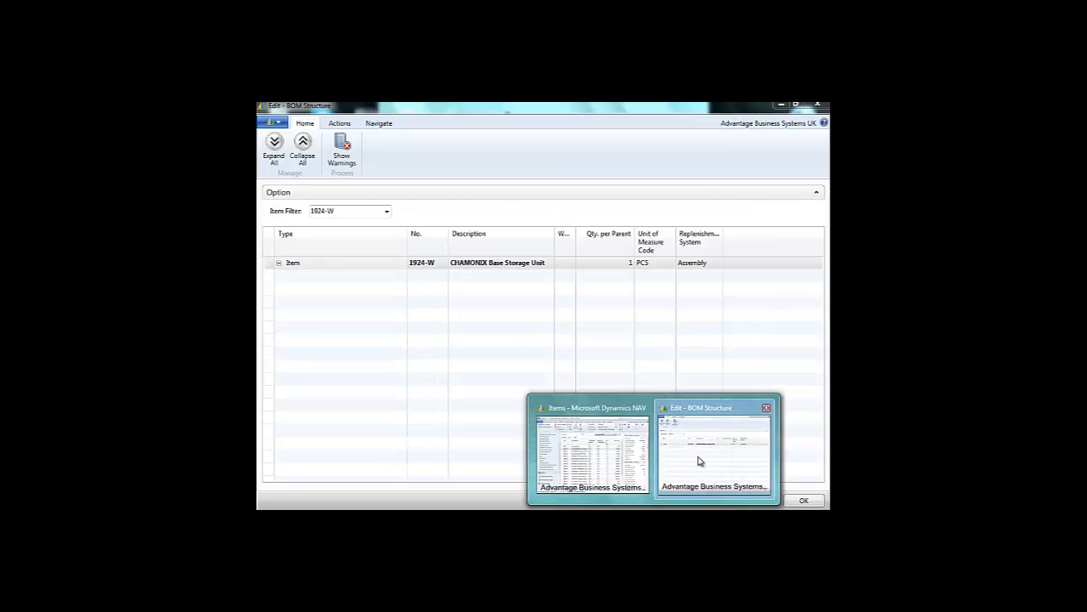
click(699, 461)
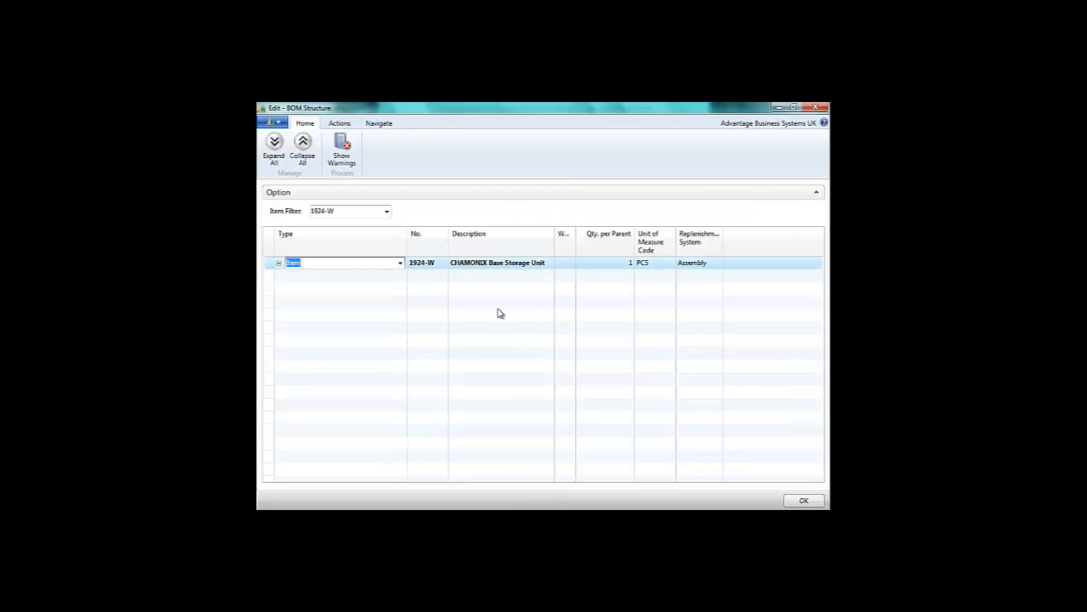
click(278, 263)
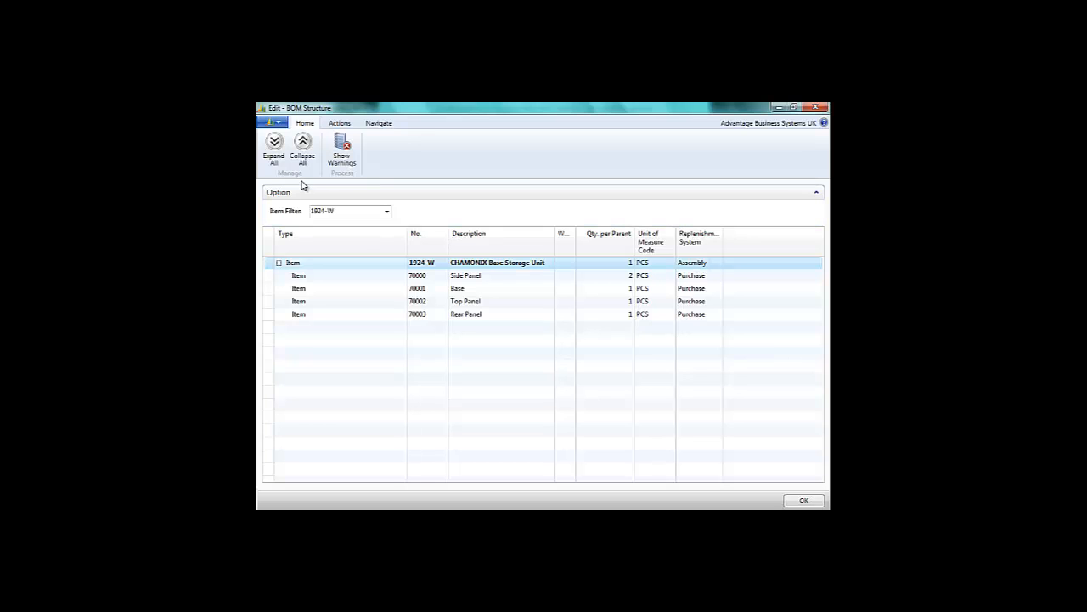
click(823, 109)
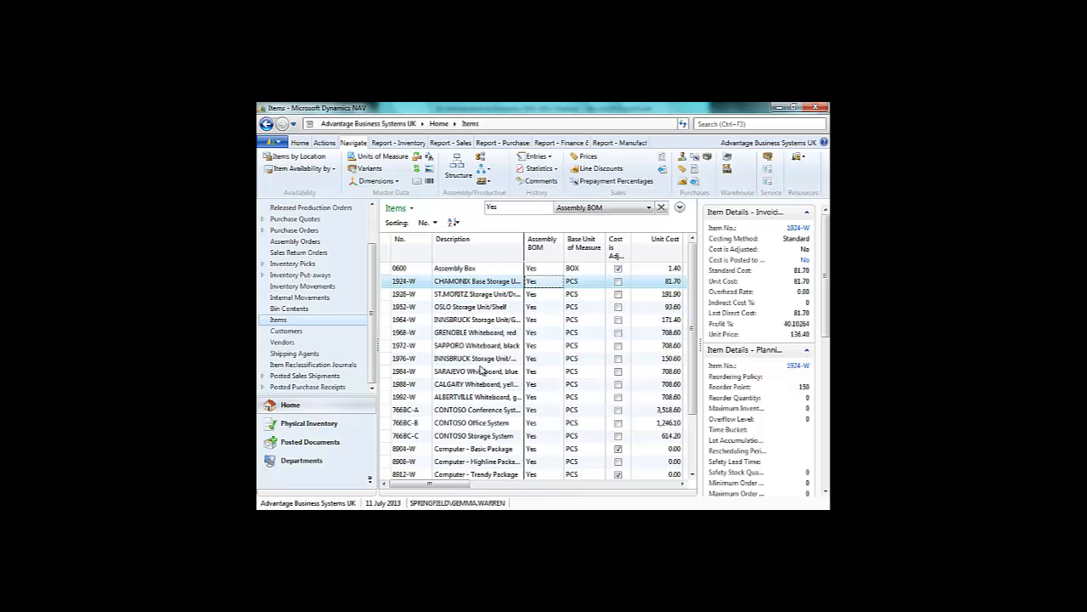
- Show the BOM structure of item 1972-W, SAPPORO Whiteboard, black, and expand its components
drag(693, 335, 692, 380)
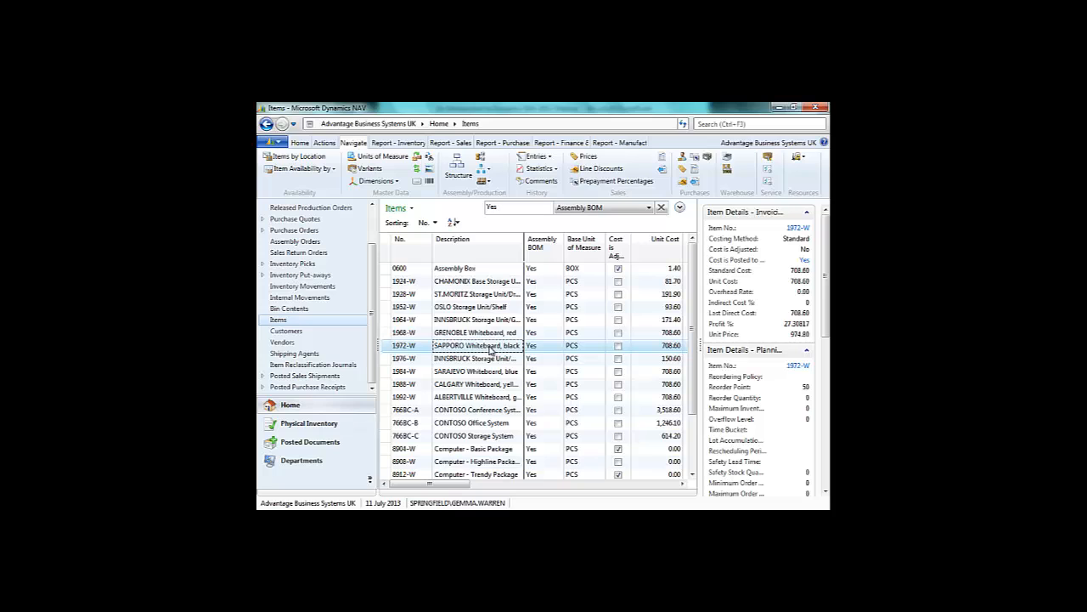
click(457, 171)
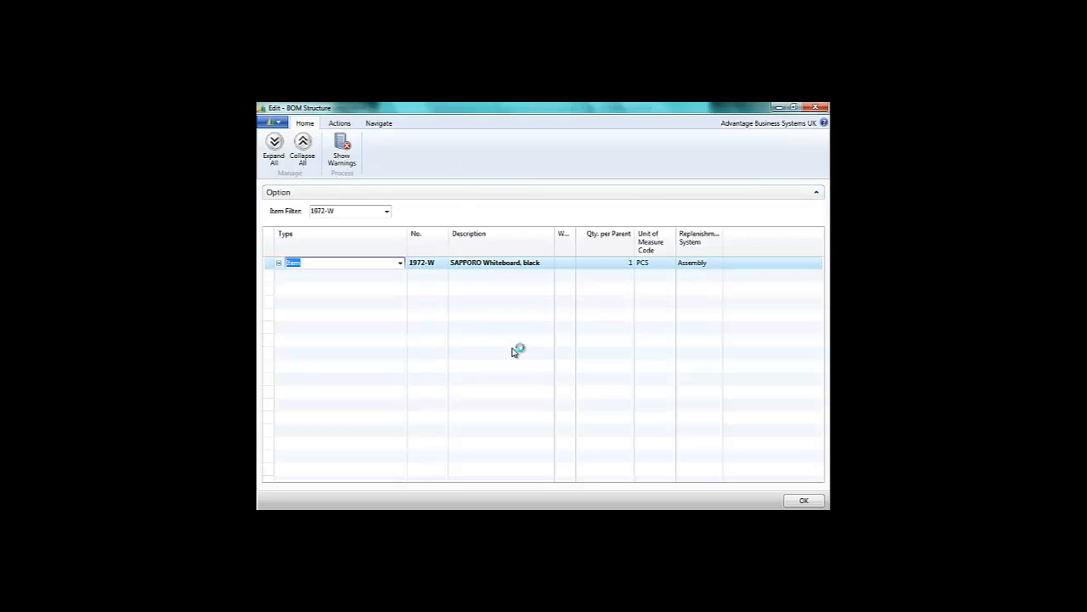
click(278, 262)
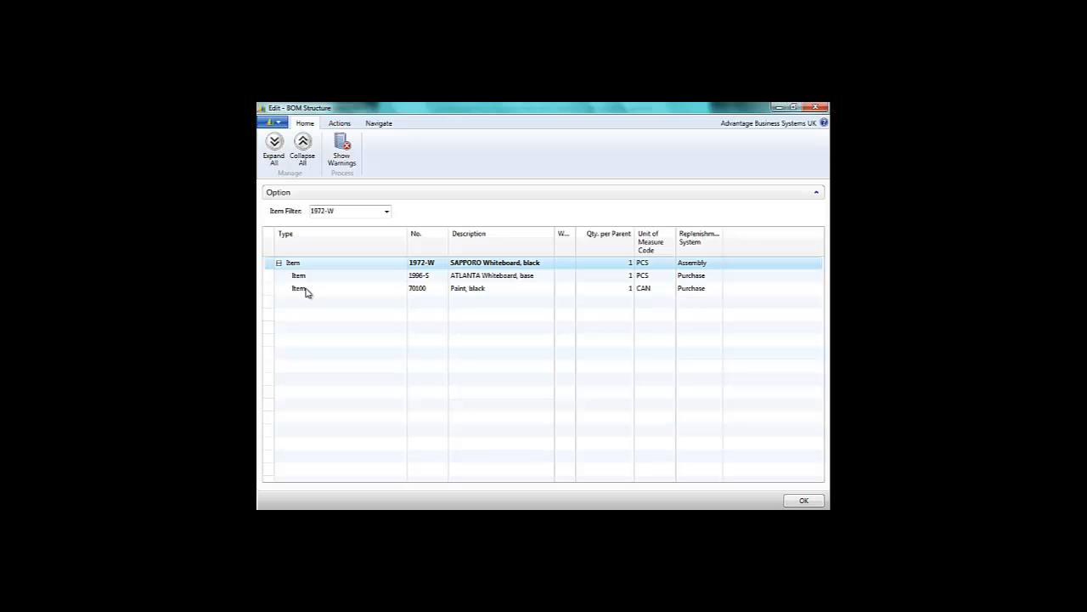
- Examine the whiteboard's item availability by period across all the inventory and order quantity columns
click(379, 123)
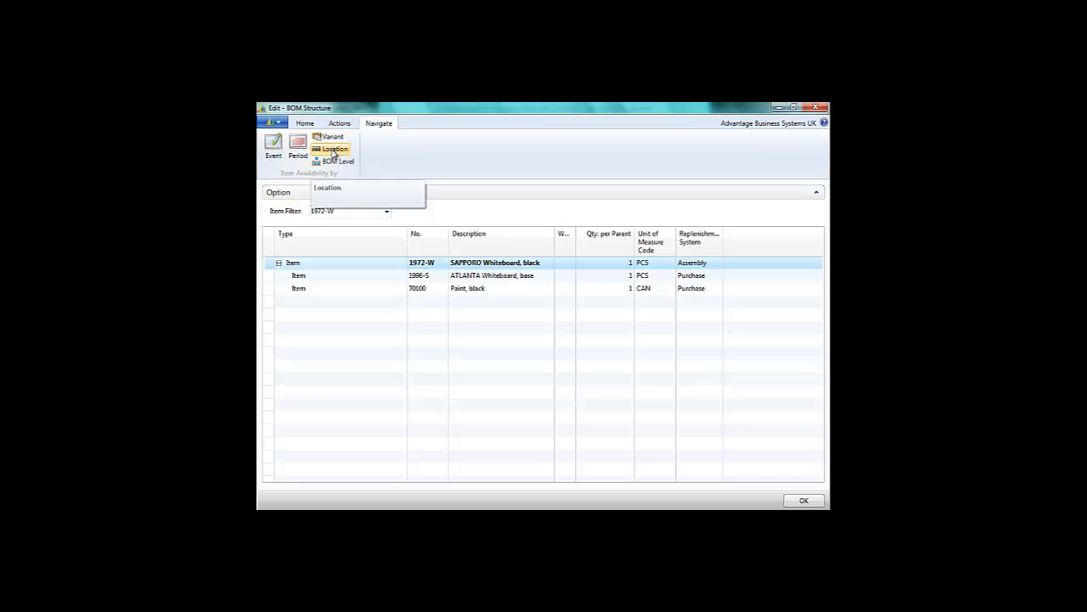
click(299, 153)
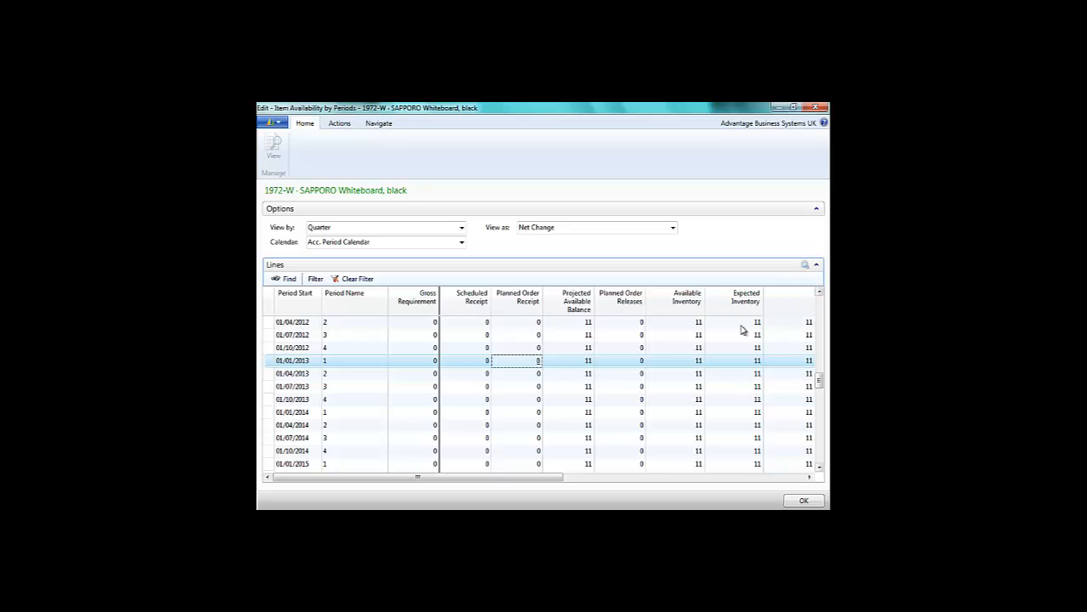
drag(561, 479, 801, 481)
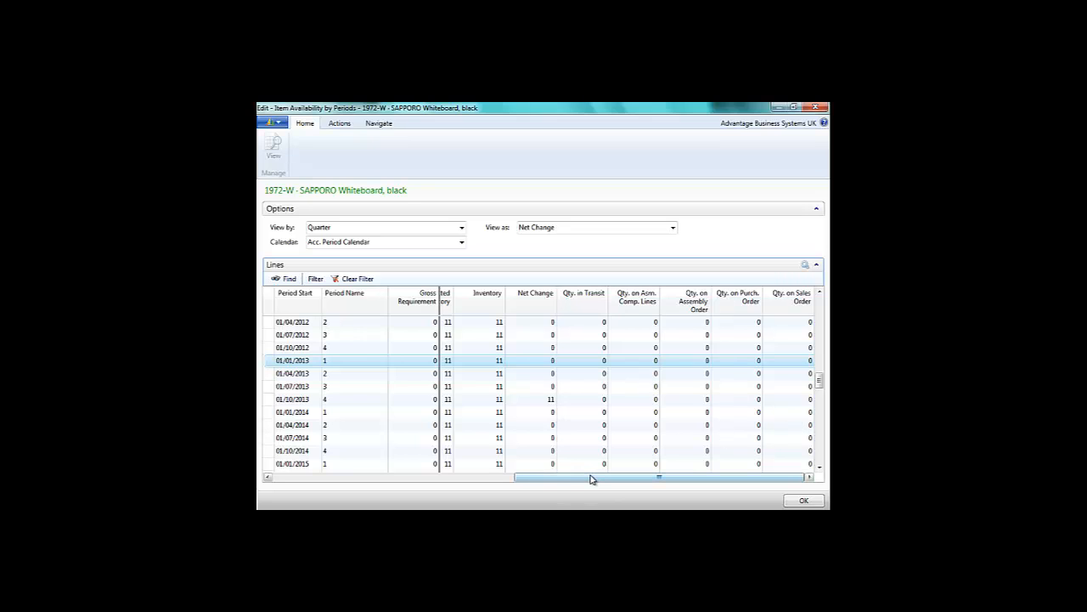
drag(584, 481, 415, 459)
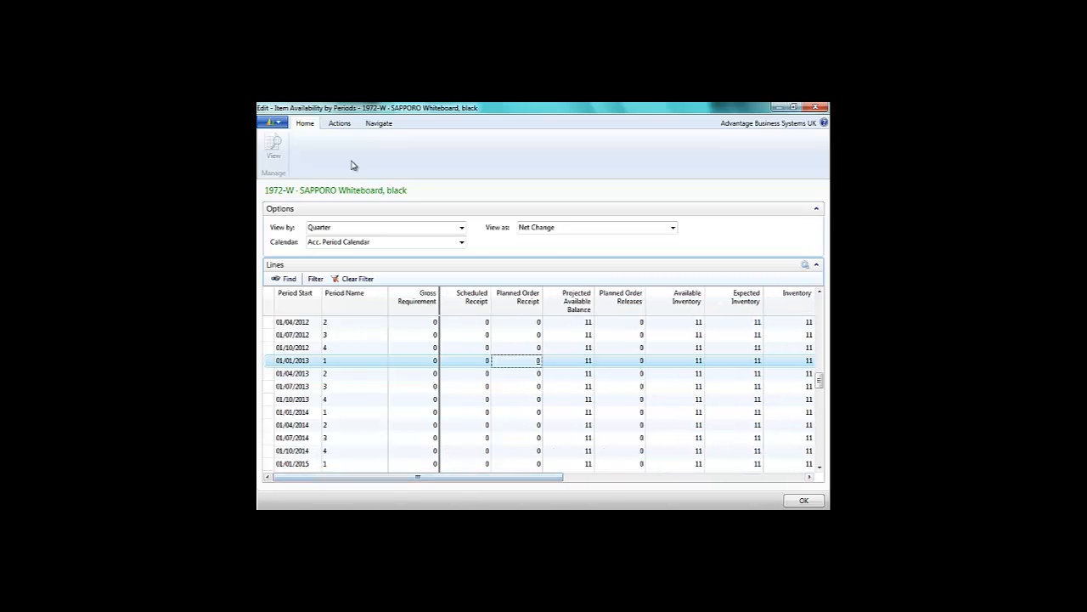
- View the whiteboard's availability by Week, and close the availability and BOM structure windows
click(461, 228)
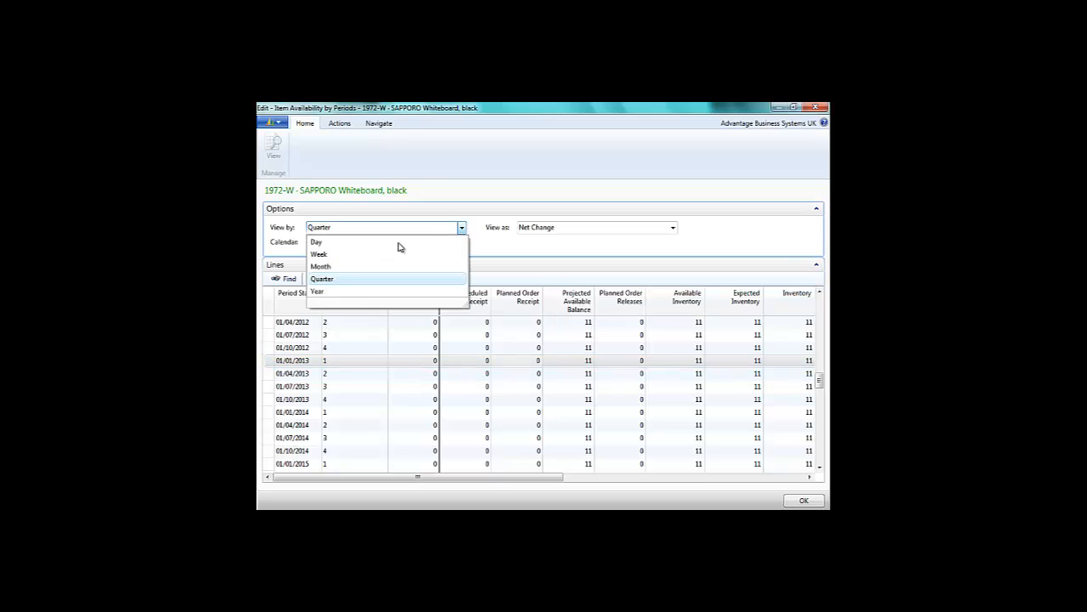
click(319, 254)
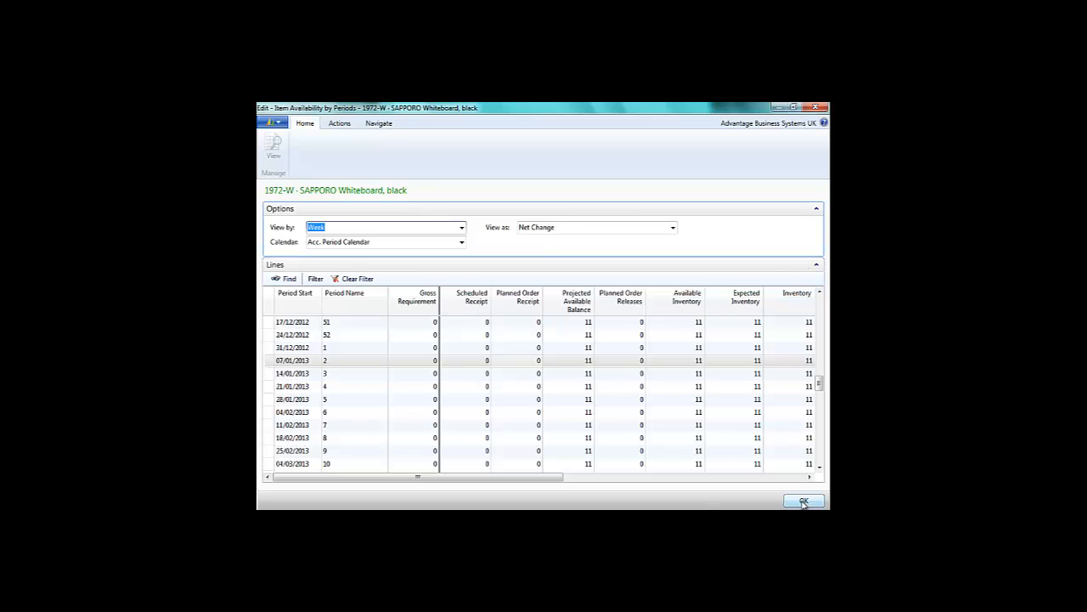
click(752, 438)
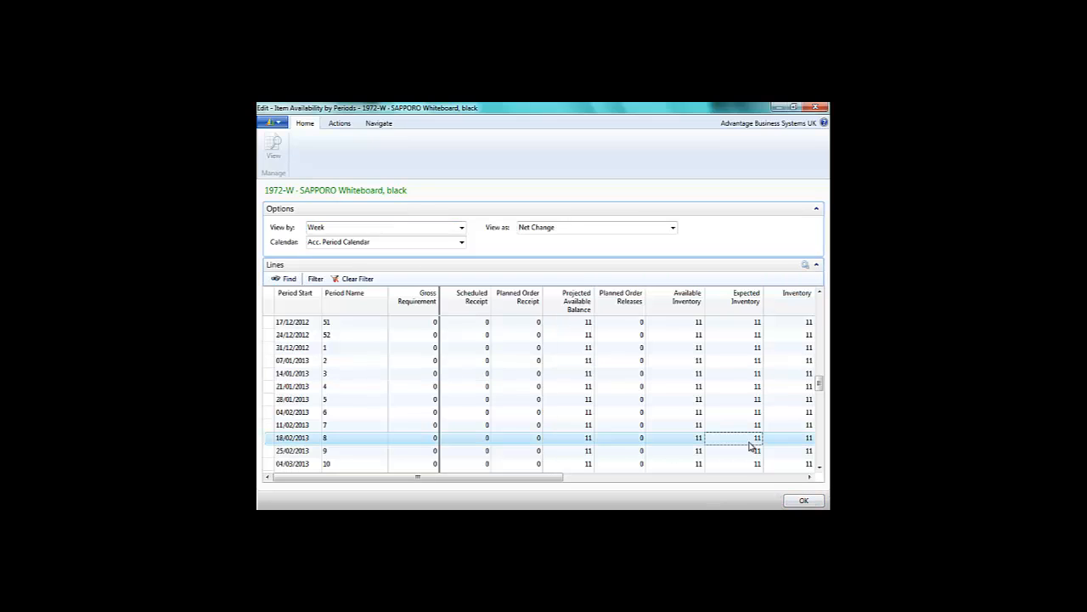
click(802, 500)
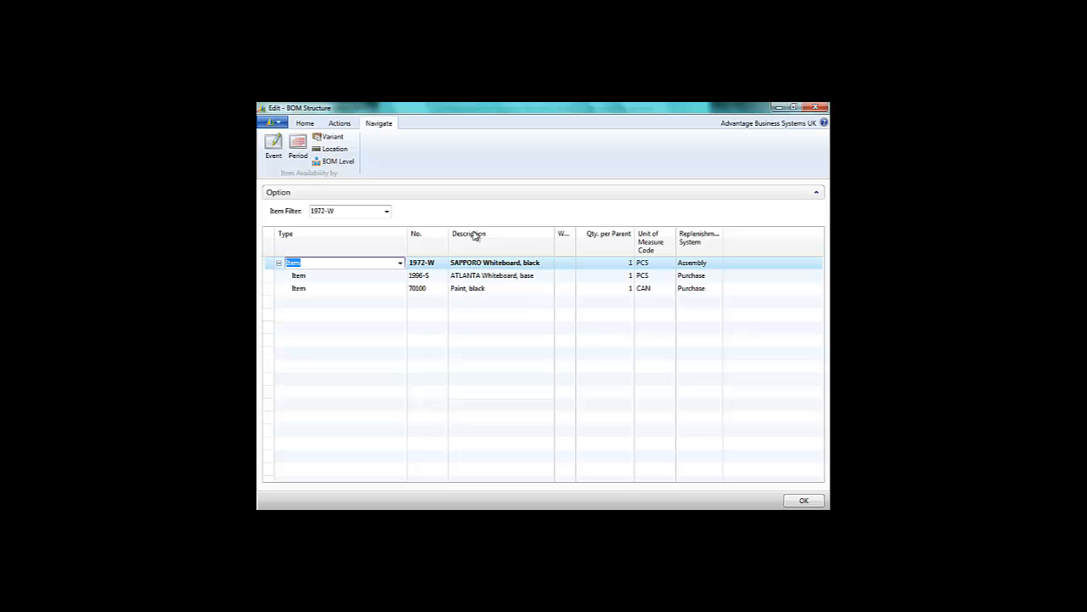
click(802, 502)
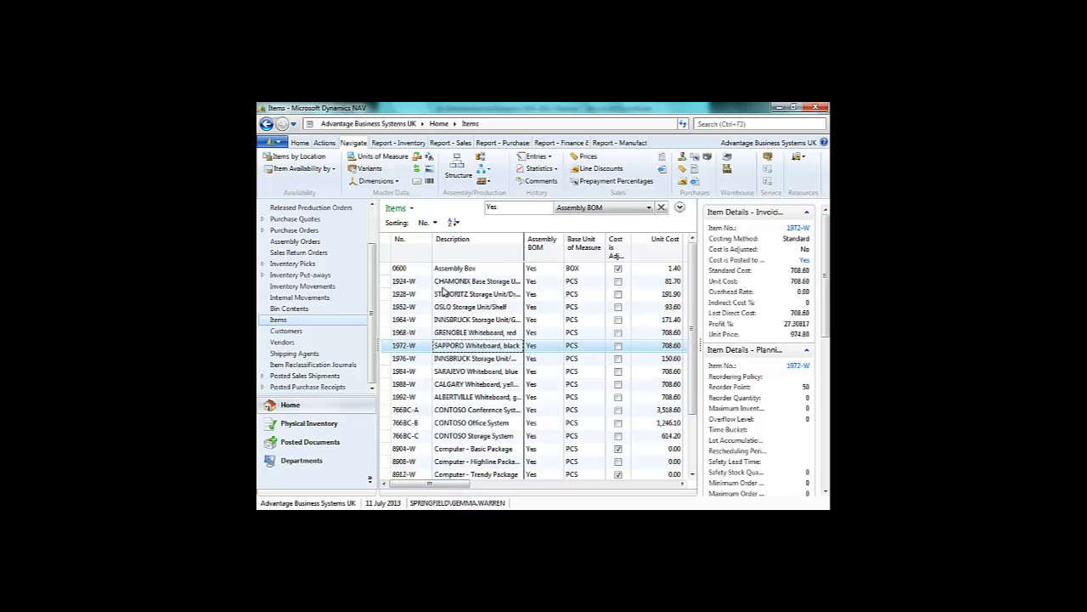
- Open the assembly BOM of item 0600, Assembly Box, and look over its component quantities and units of measure
click(443, 270)
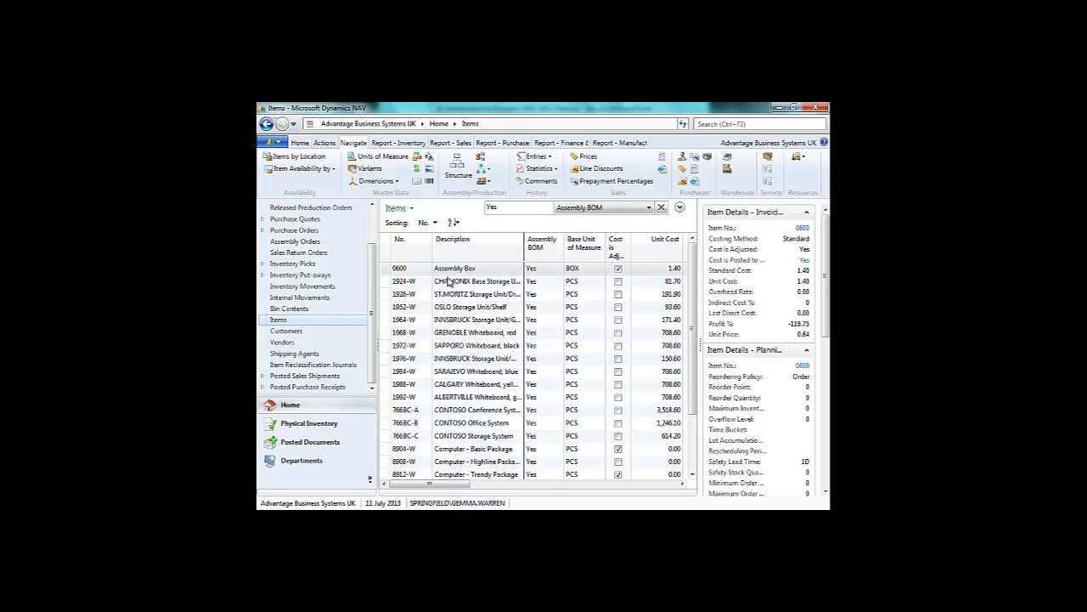
click(484, 169)
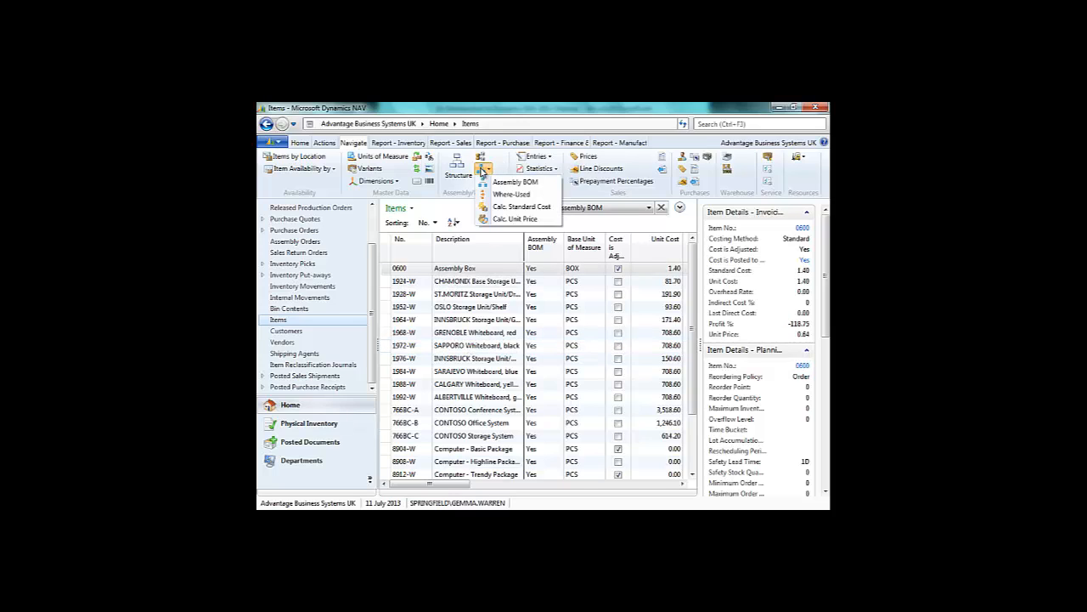
click(513, 183)
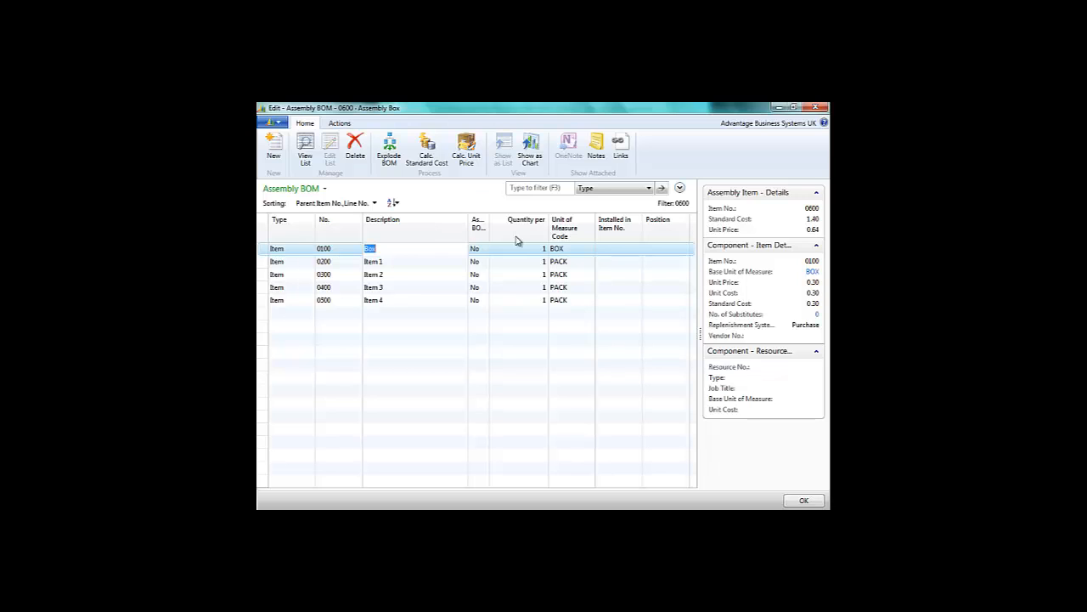
click(543, 275)
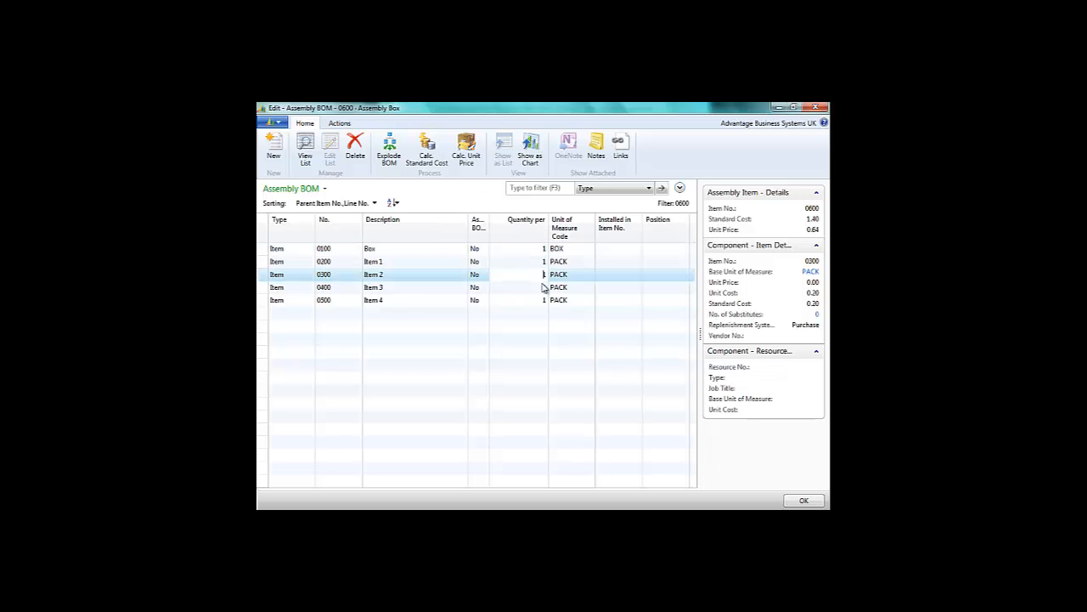
click(569, 248)
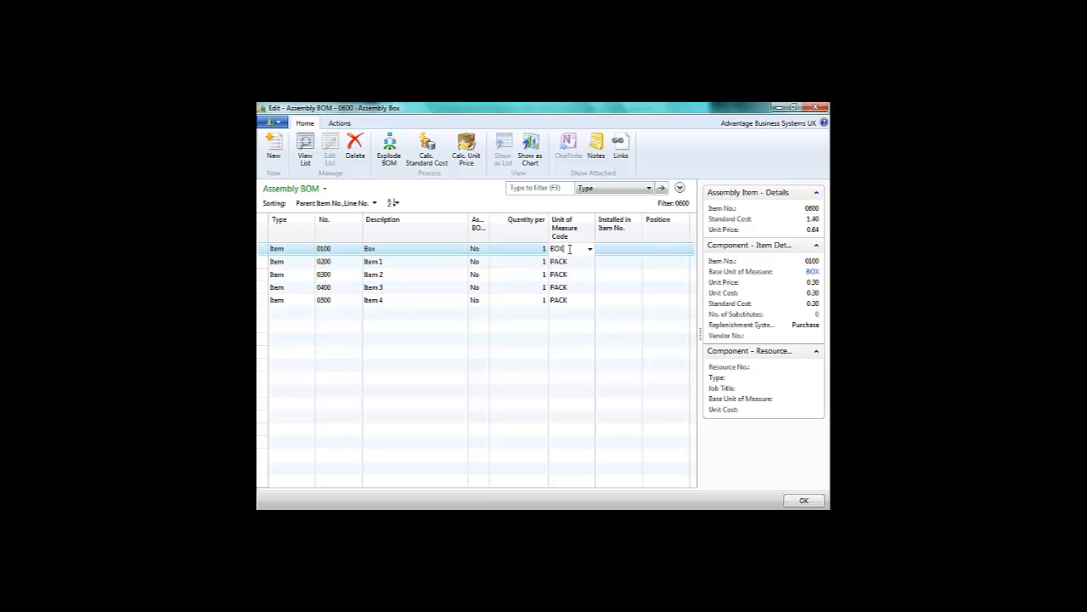
- Add a new component line of type Resource below Item 4 in the Assembly Box BOM
click(279, 314)
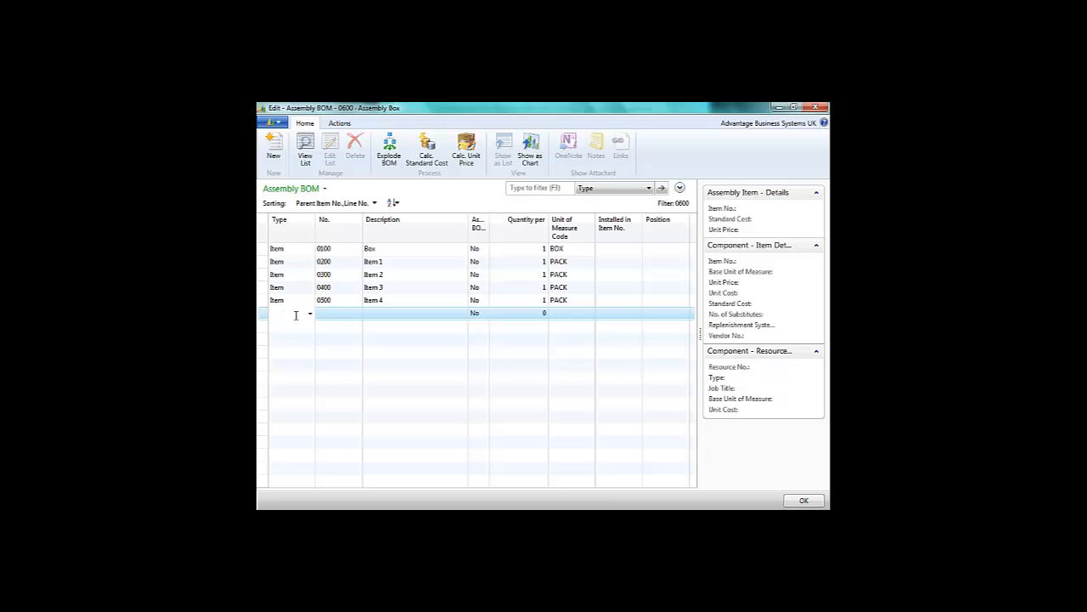
click(309, 314)
click(282, 344)
click(309, 314)
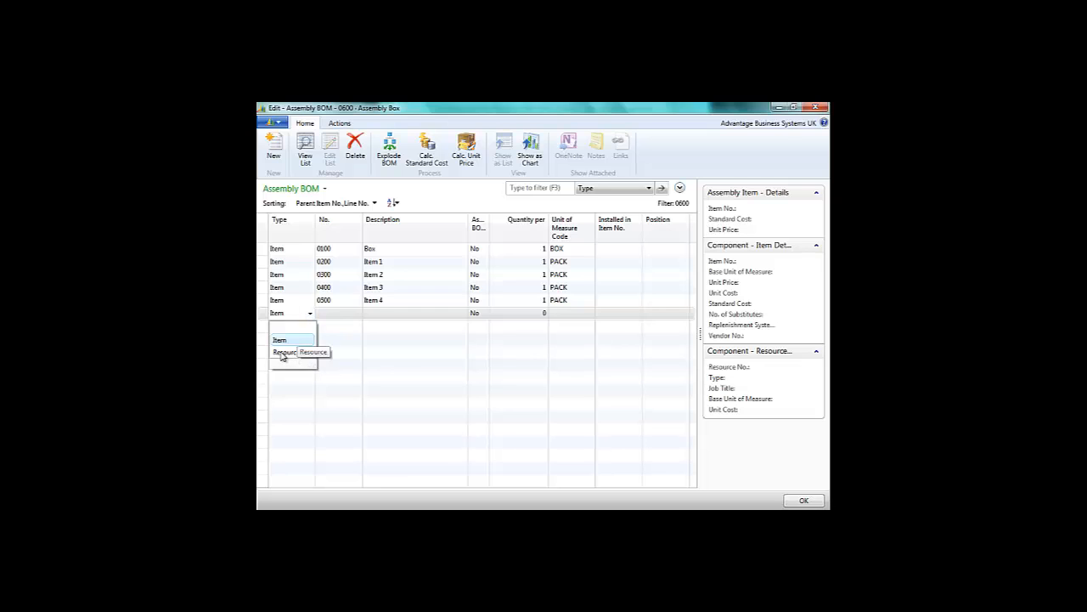
click(282, 356)
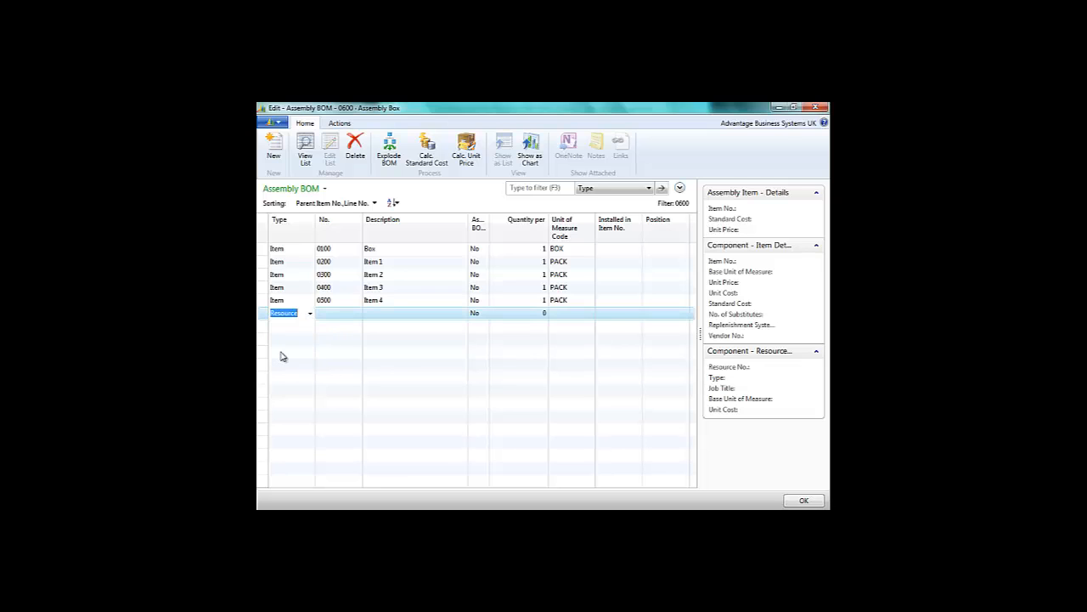
- Assign the person resource listed directly below LIFT to the new line and set its quantity per to 0.5
click(339, 314)
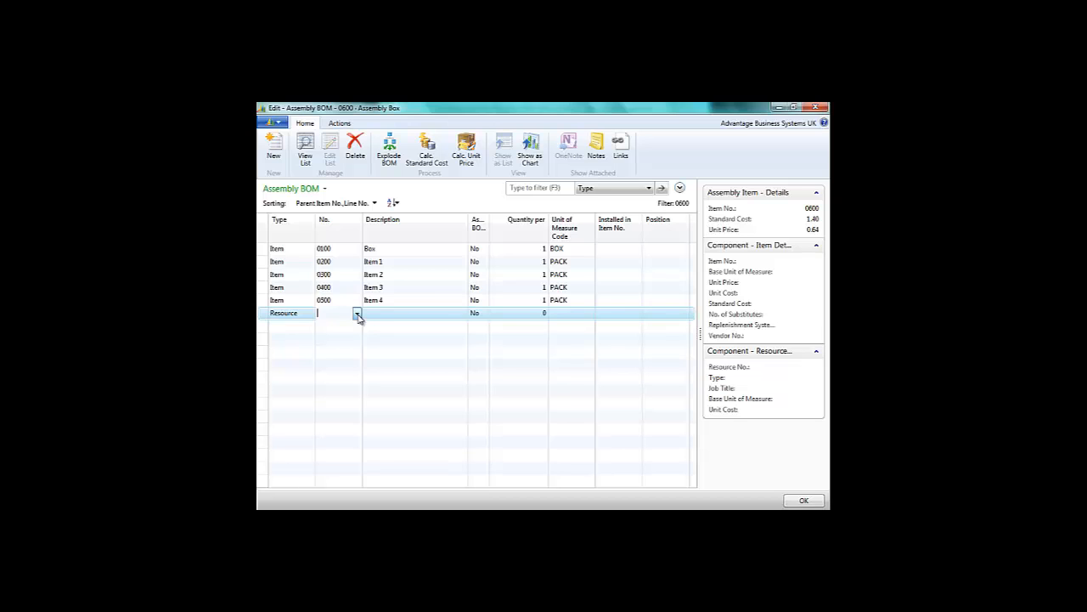
click(358, 313)
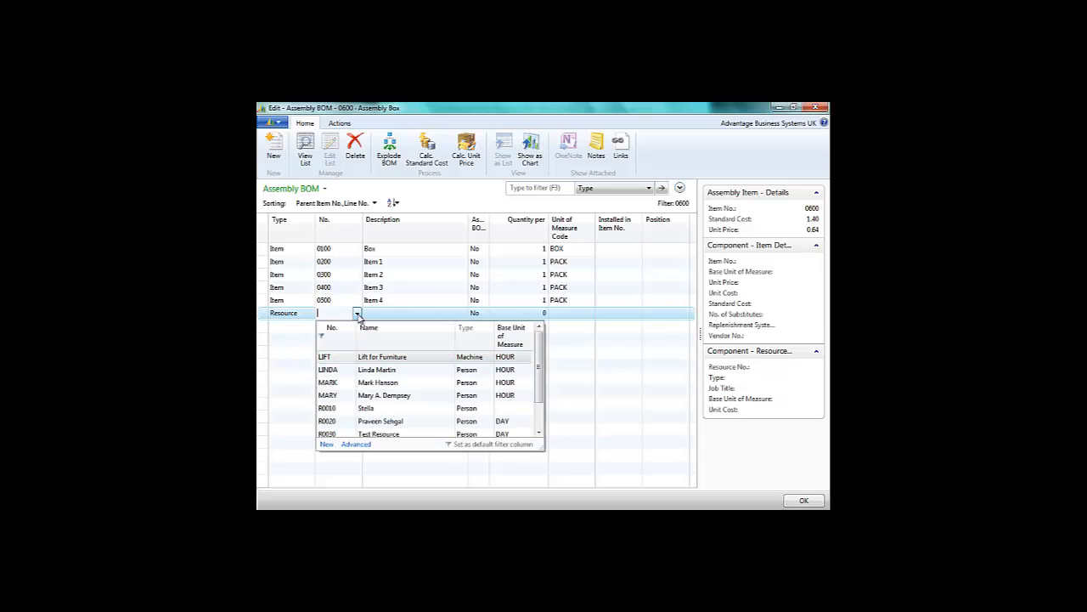
click(328, 371)
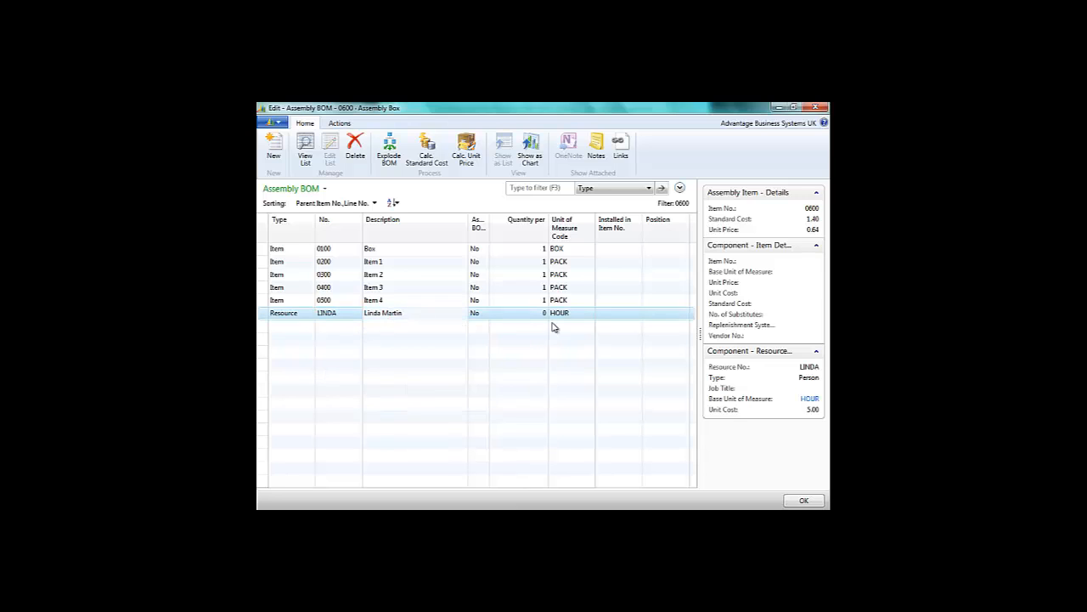
drag(540, 313, 549, 313)
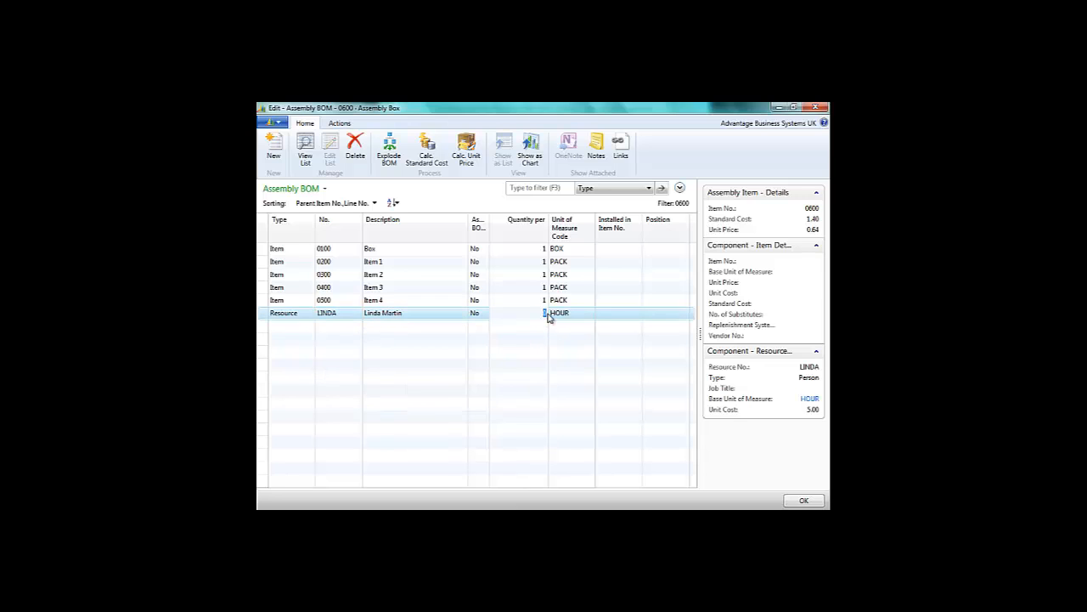
key(Tab)
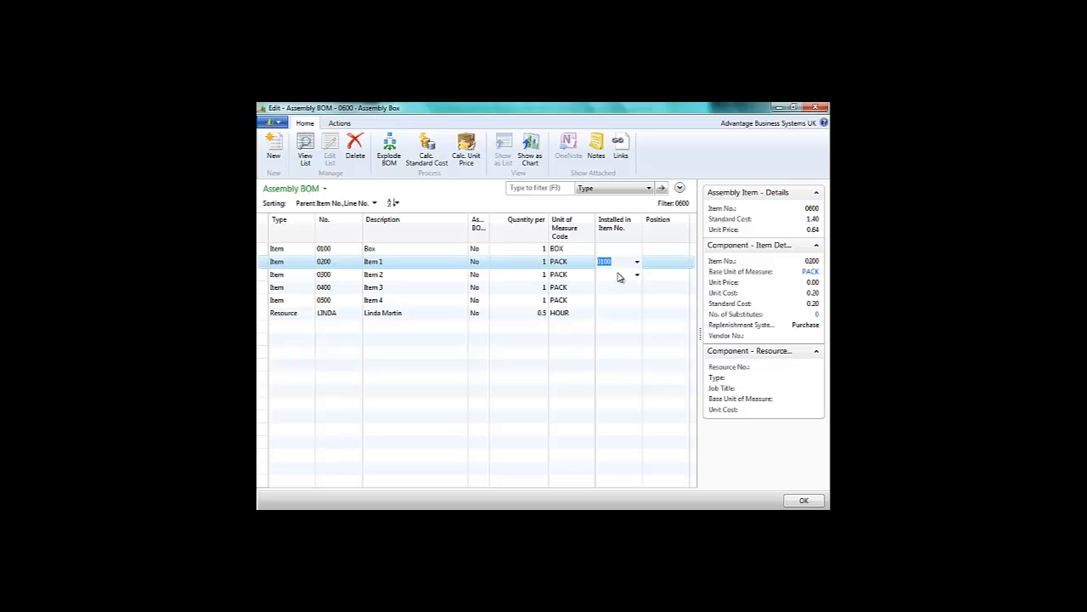
- Set Installed in Item No. to 0100 for the Item 2, Item 3 and Item 4 component lines
click(619, 276)
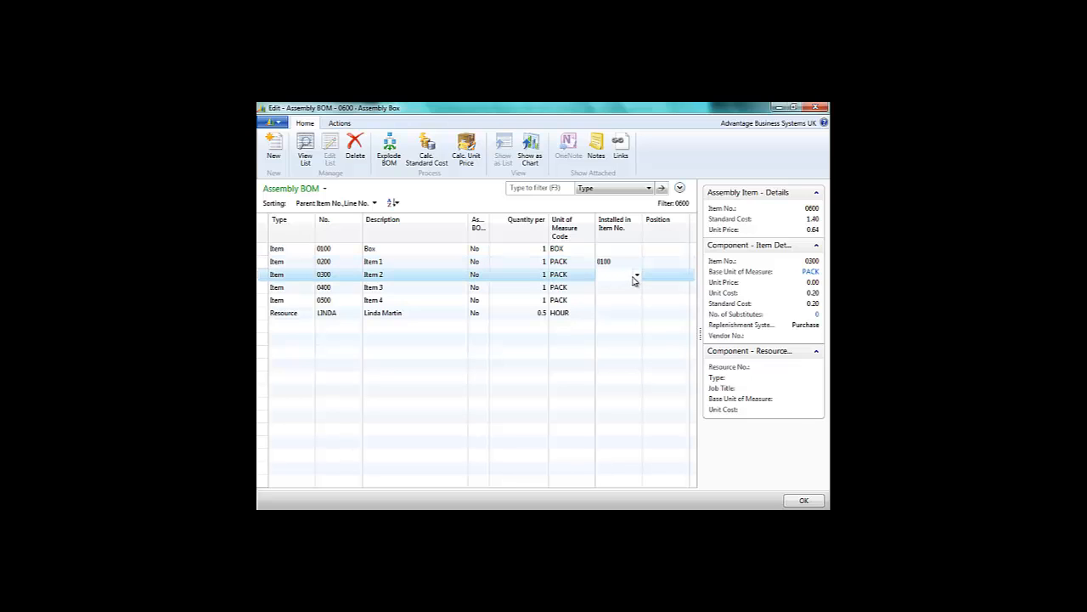
key(F8)
key(Down)
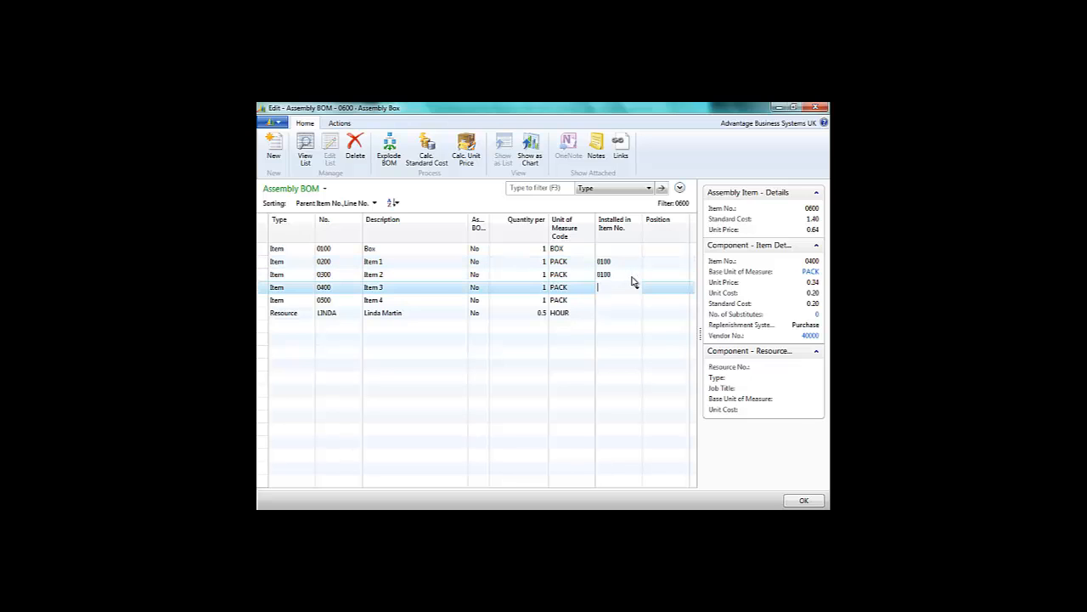
key(F8)
key(Down)
key(F8)
key(Up)
- Check the unit of measure codes of Items 1 to 4 and the Box, and look at the Position field of Item 1
click(575, 263)
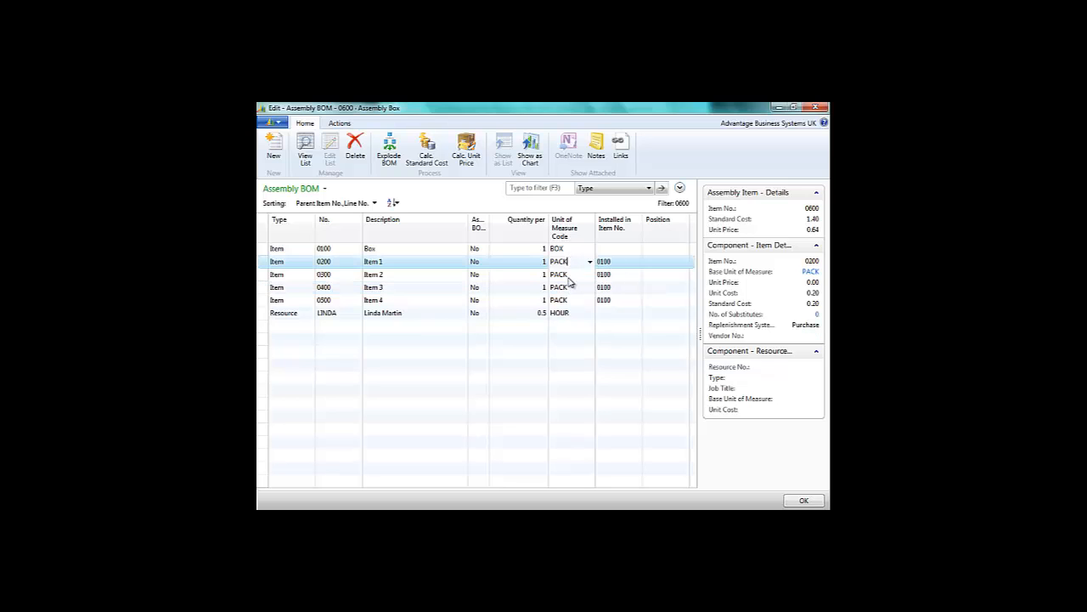
click(572, 277)
click(575, 287)
click(576, 300)
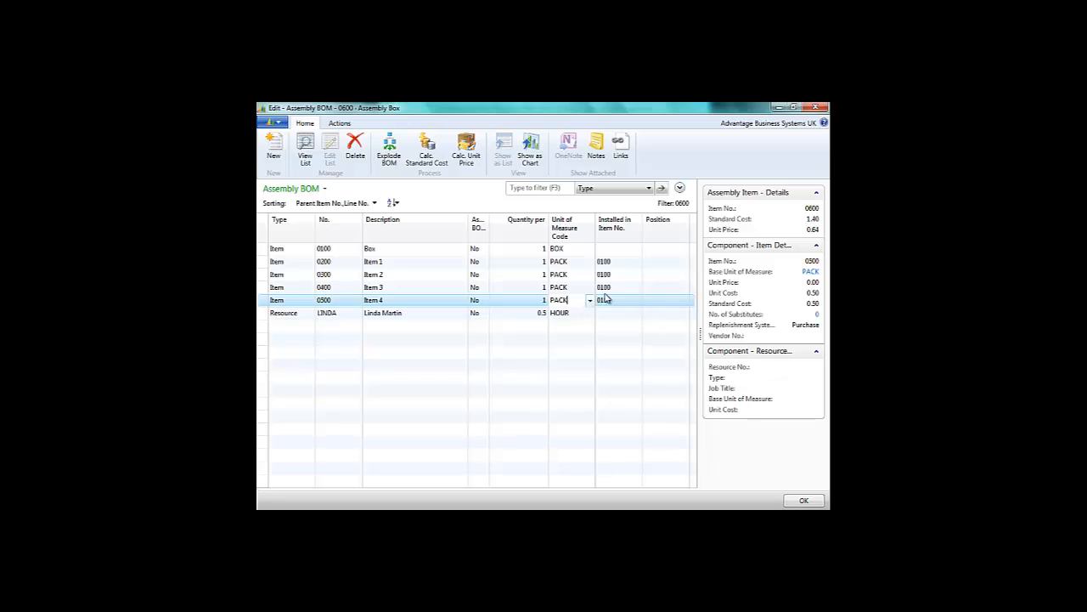
click(562, 249)
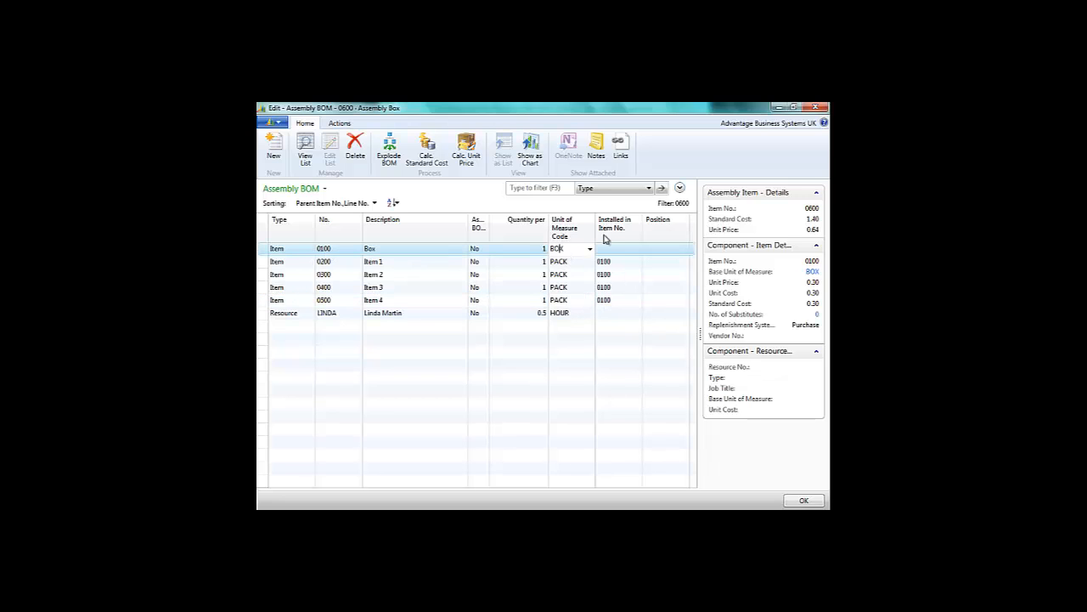
click(668, 263)
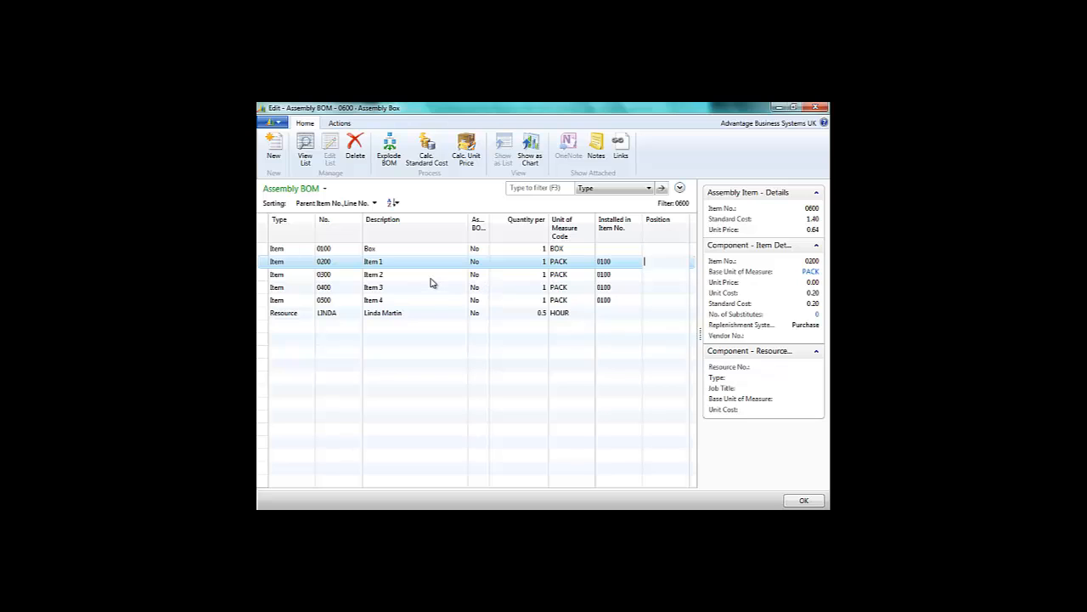
- Look over the Box component and the standard cost and unit price calculation options, and close the Assembly Box BOM
click(378, 248)
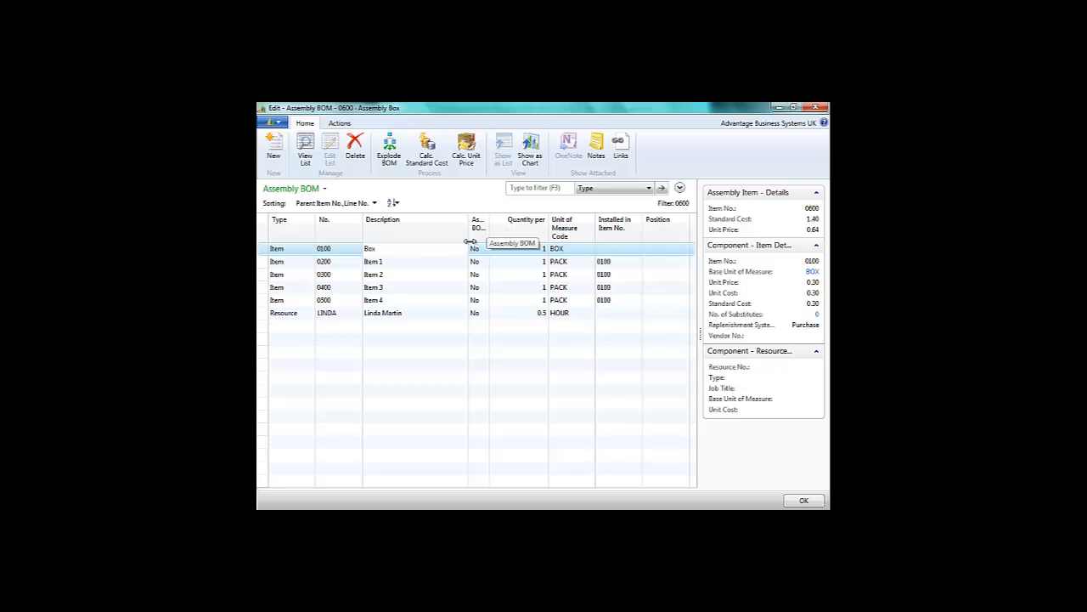
click(429, 160)
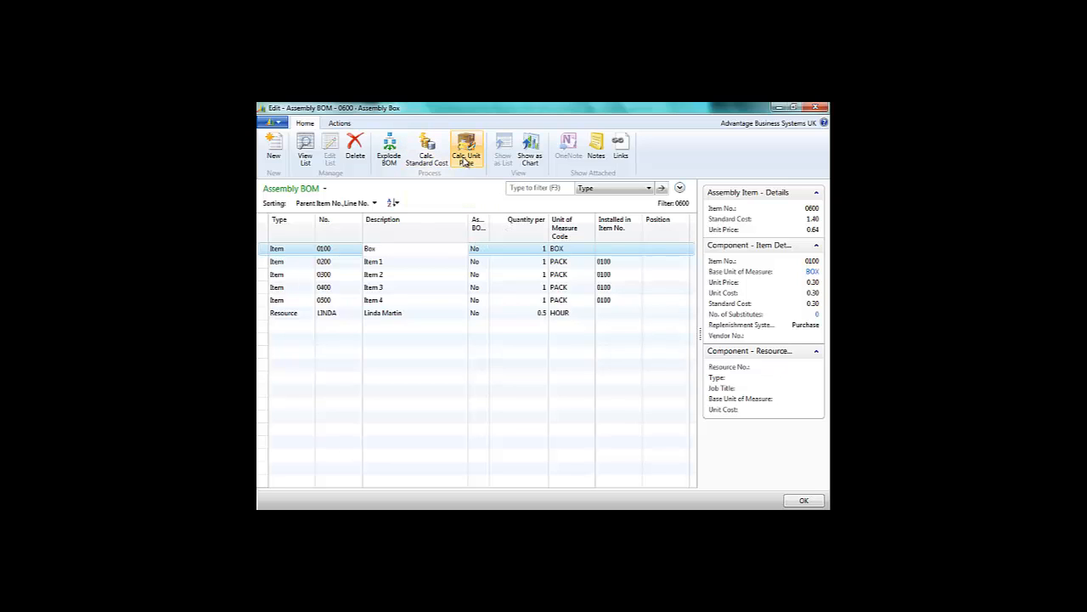
click(599, 468)
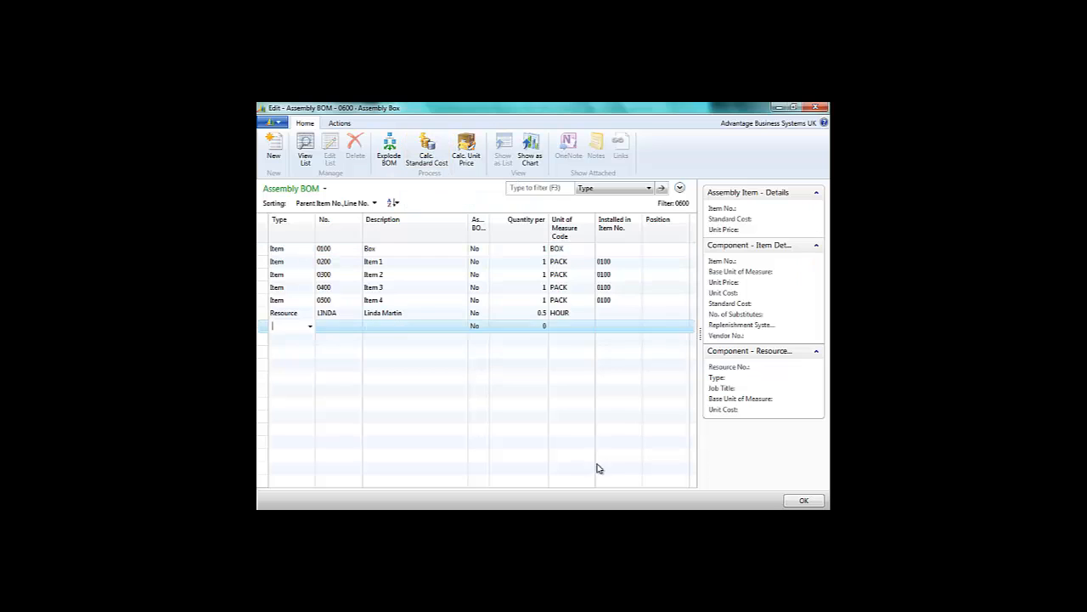
click(808, 505)
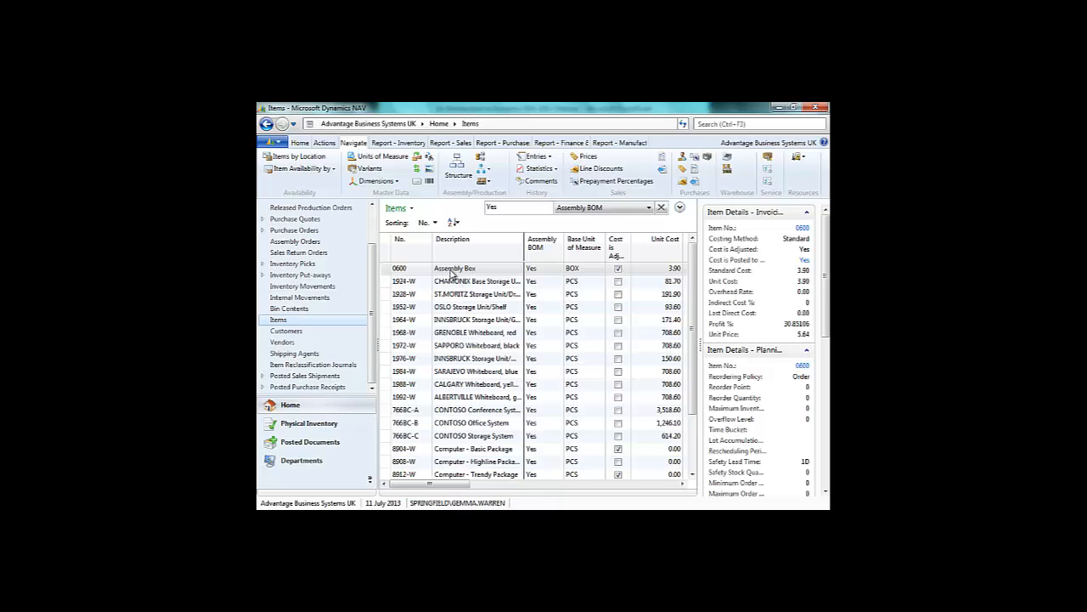
- Open the item card of 0600, Assembly Box, and review its General and Invoicing details
click(449, 272)
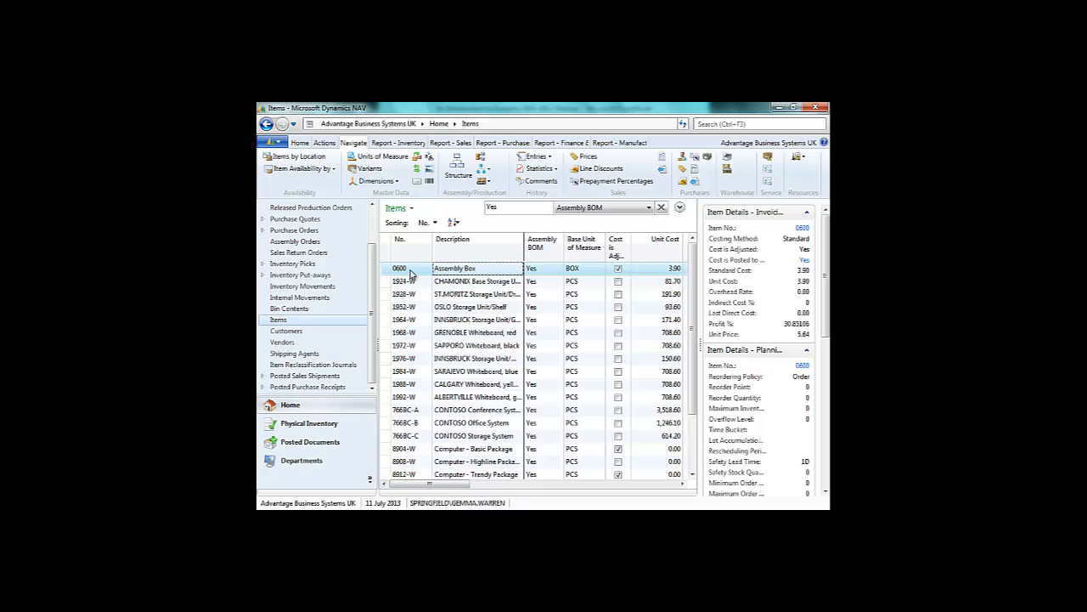
double_click(454, 270)
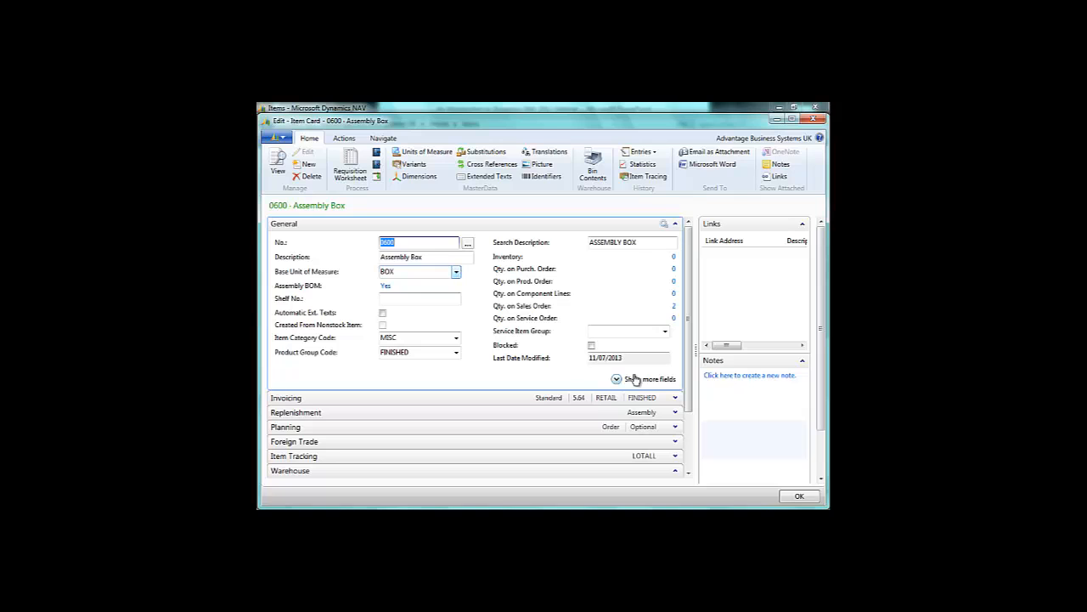
click(679, 225)
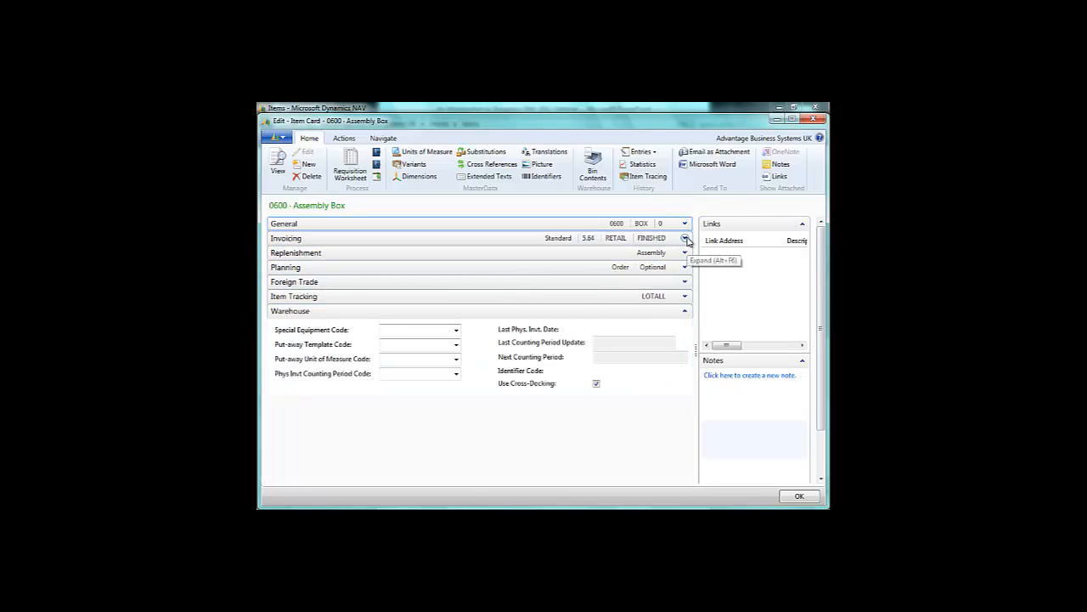
click(686, 239)
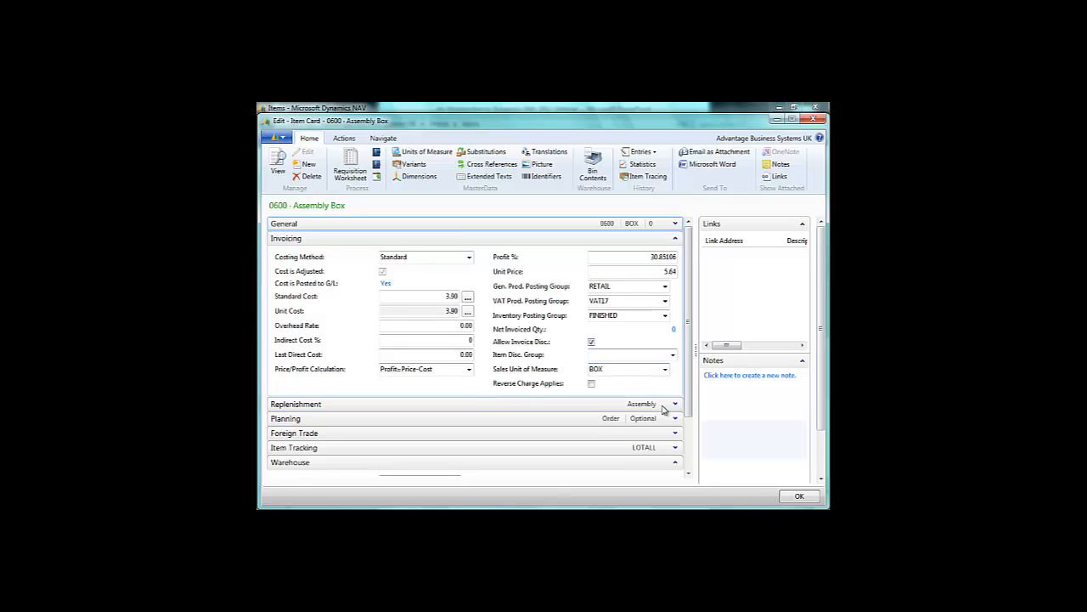
click(675, 238)
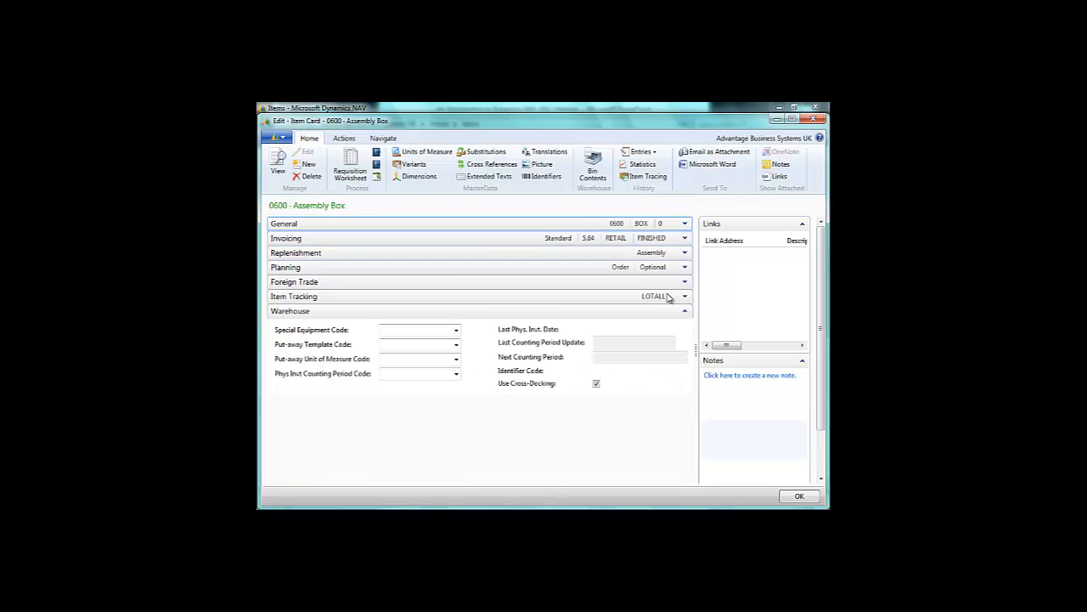
- Review the Assembly Box's replenishment settings, including the available assembly policy options
click(685, 252)
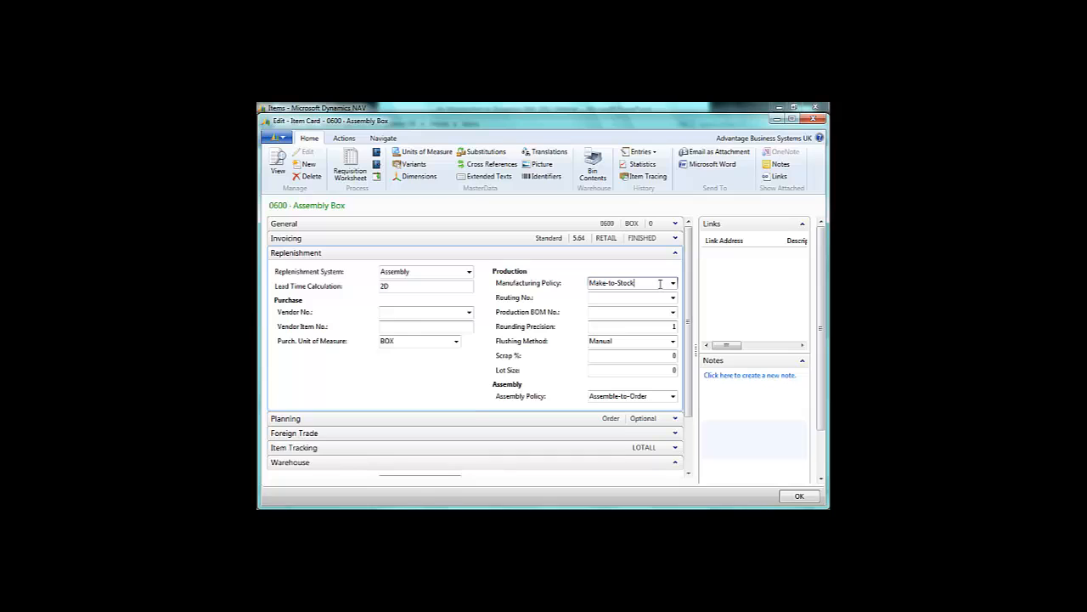
click(673, 396)
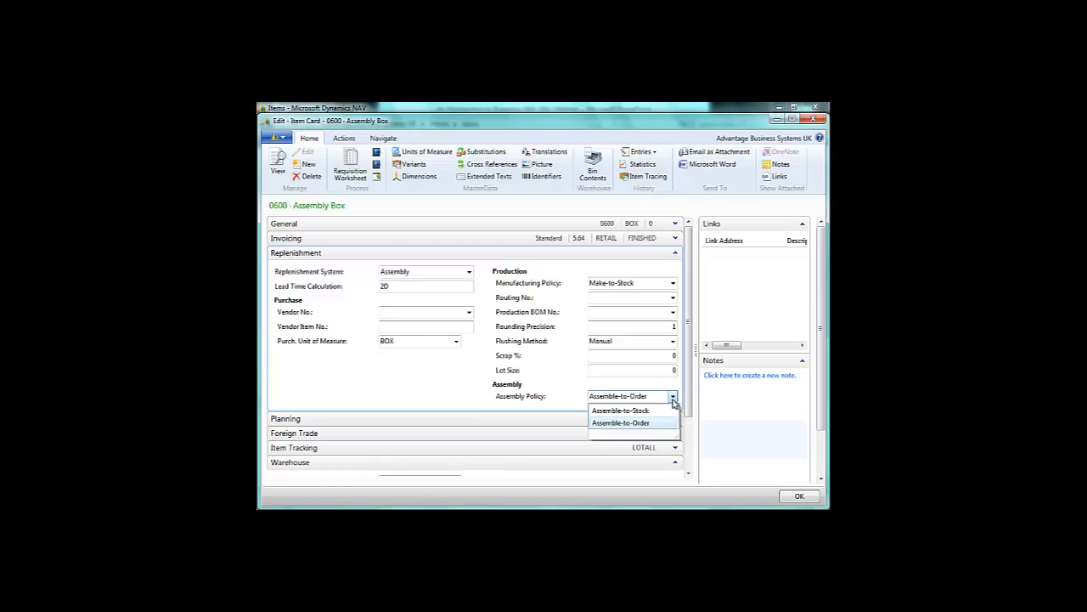
click(673, 398)
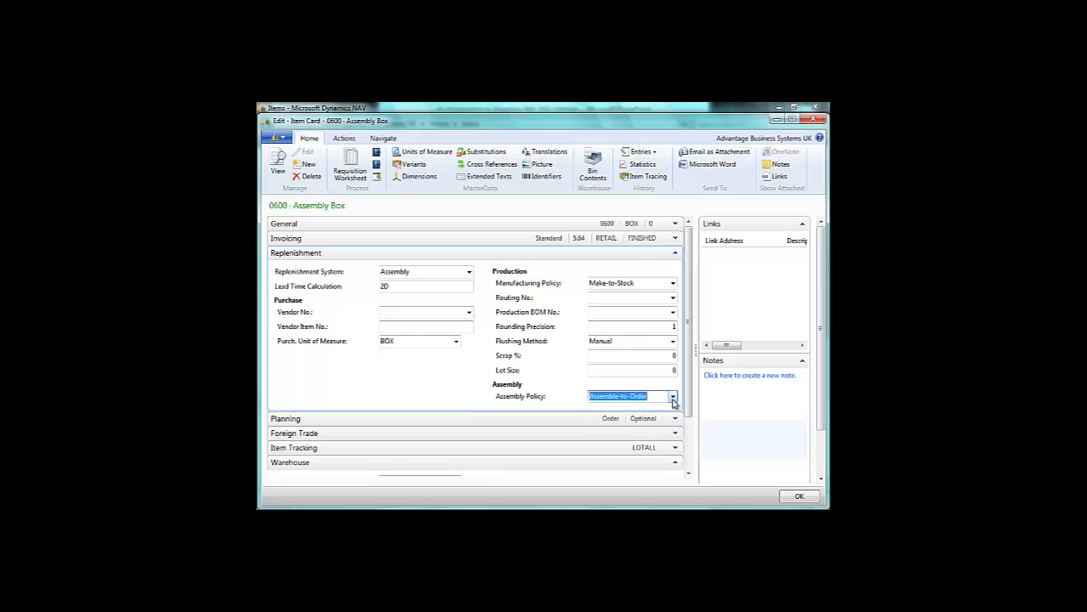
click(676, 254)
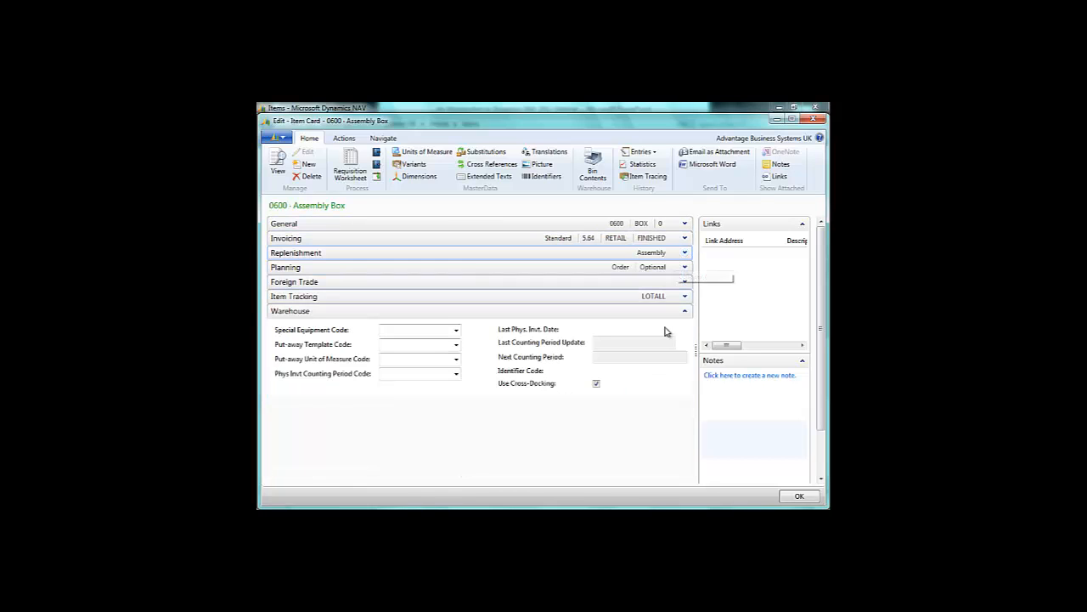
- Set the Assembly Box's reordering policy to Fixed Reorder Qty. in its planning settings and close the item card
click(685, 268)
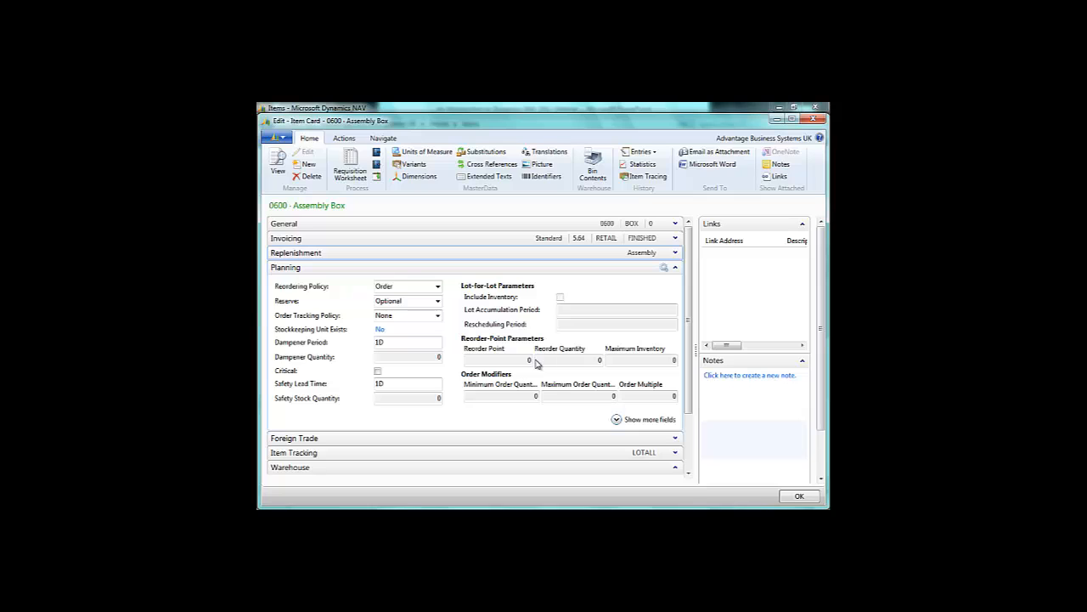
click(438, 288)
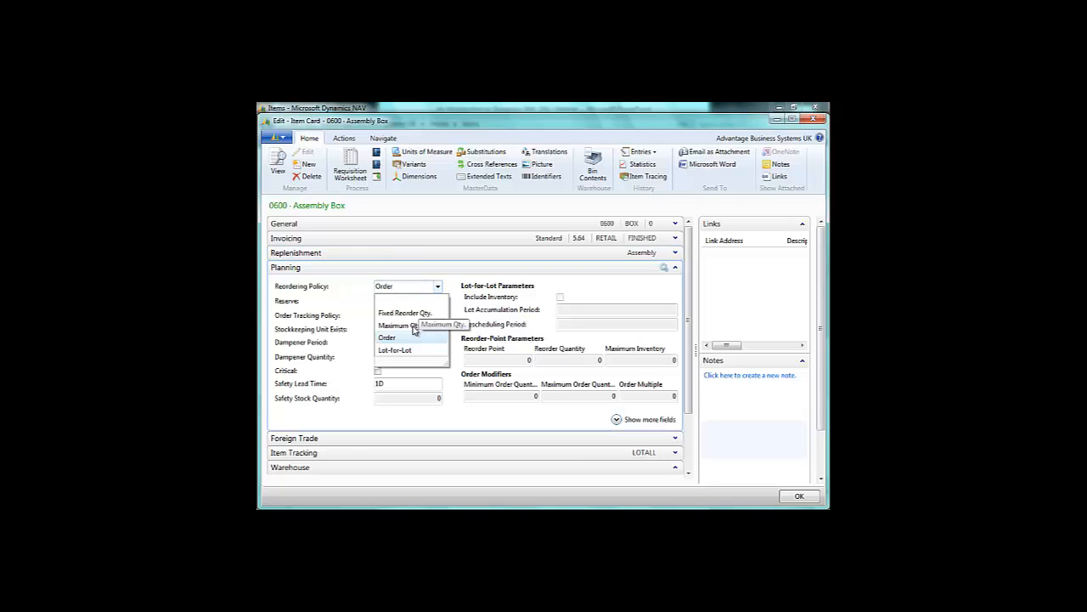
click(406, 313)
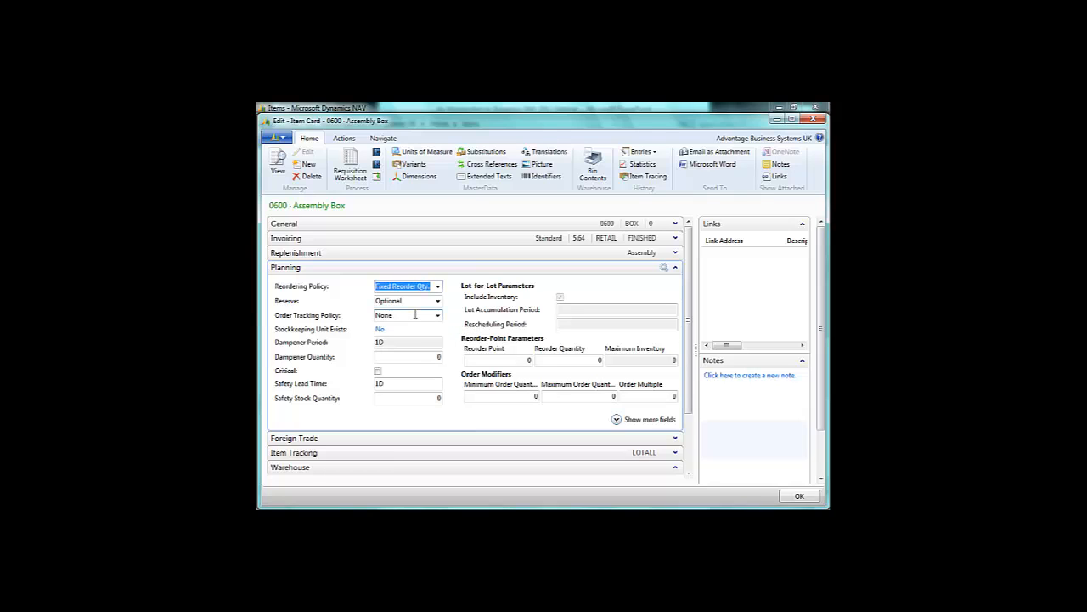
click(677, 268)
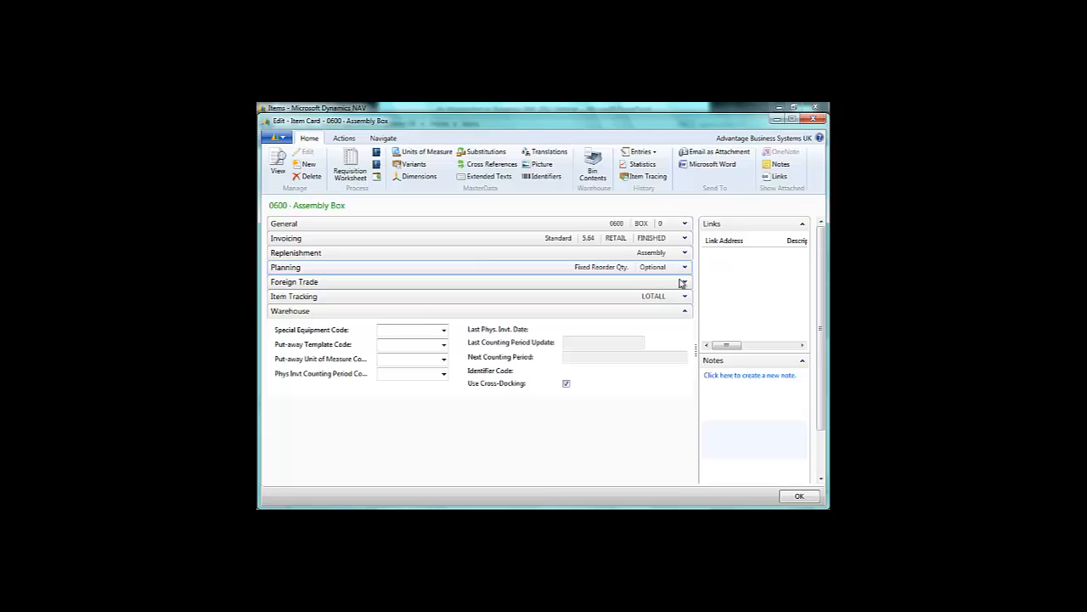
click(813, 120)
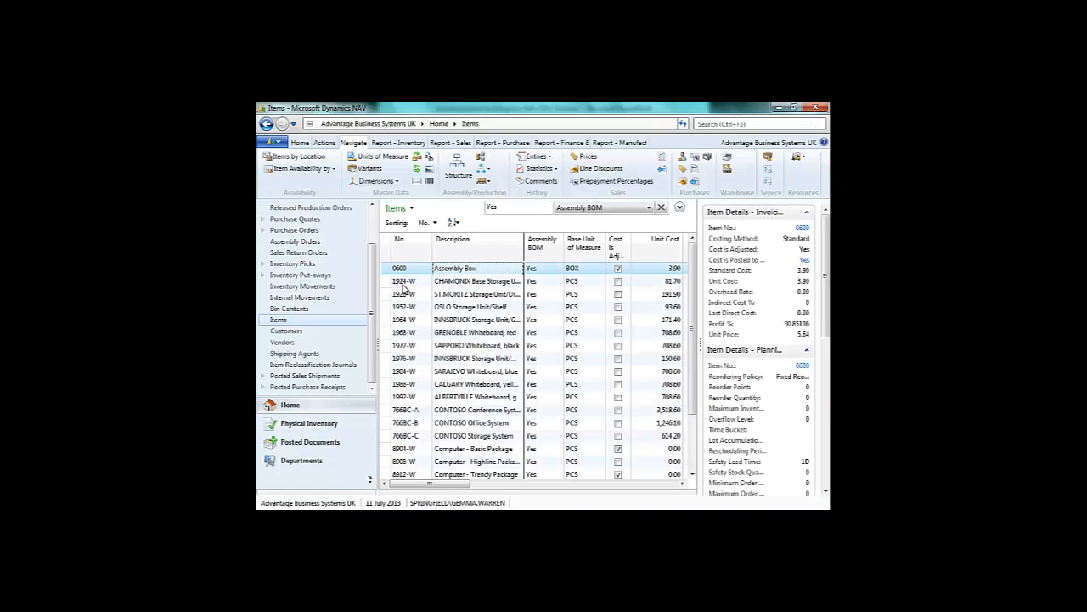
- Open the item card of 1924-W, CHAMONIX Base Storage Unit, examine its replenishment and full planning settings, and close it
click(406, 287)
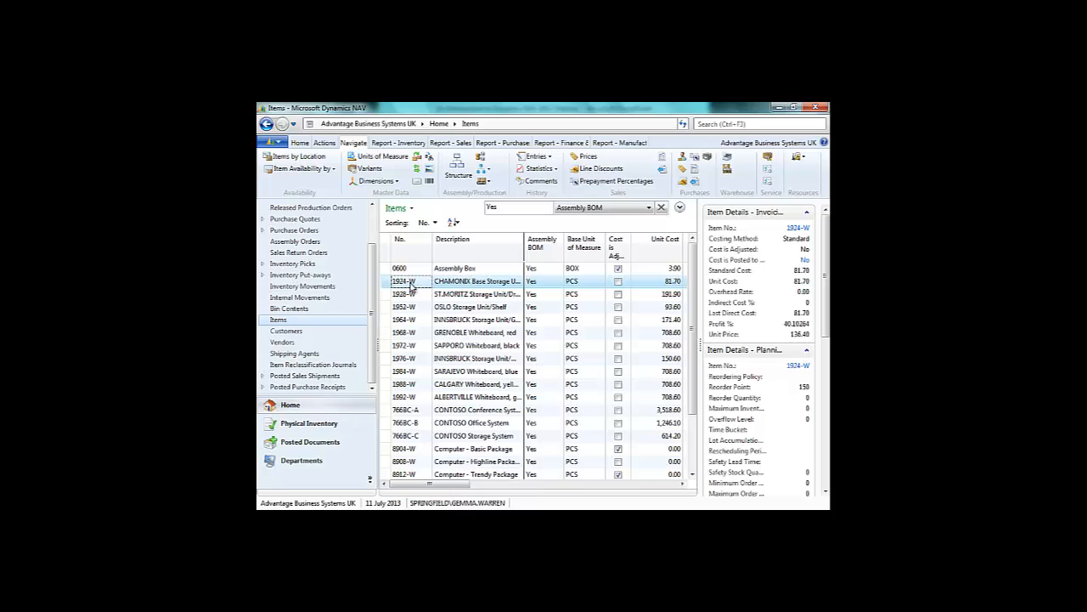
double_click(411, 288)
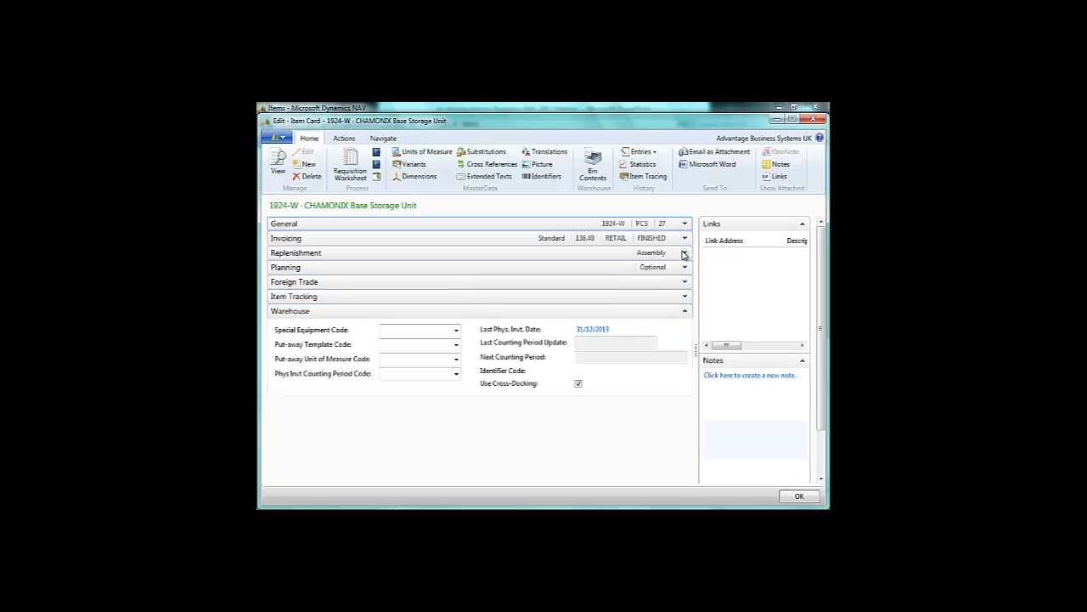
click(685, 254)
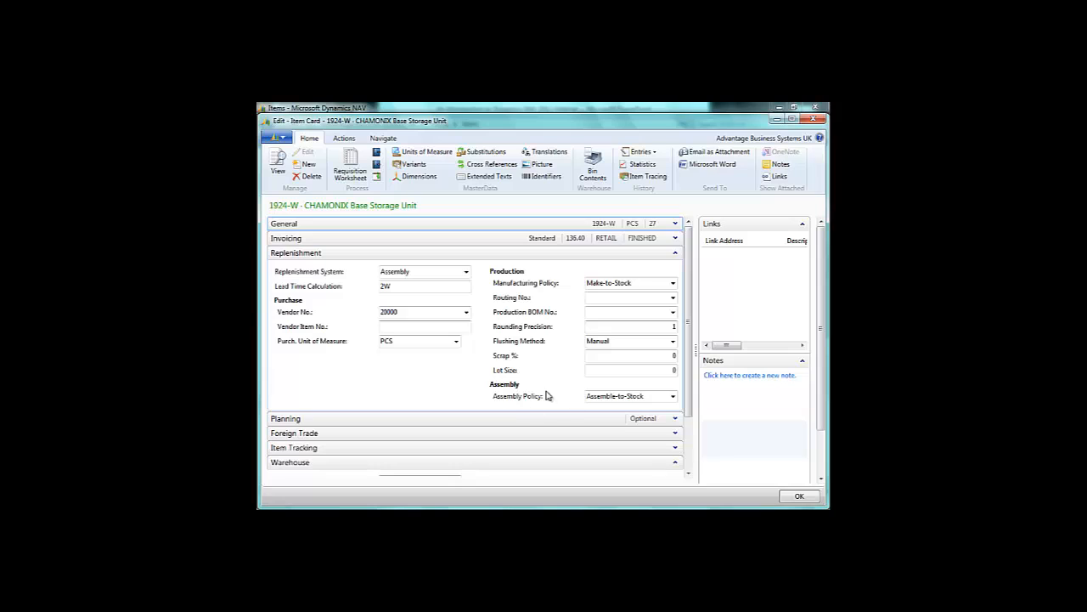
click(676, 418)
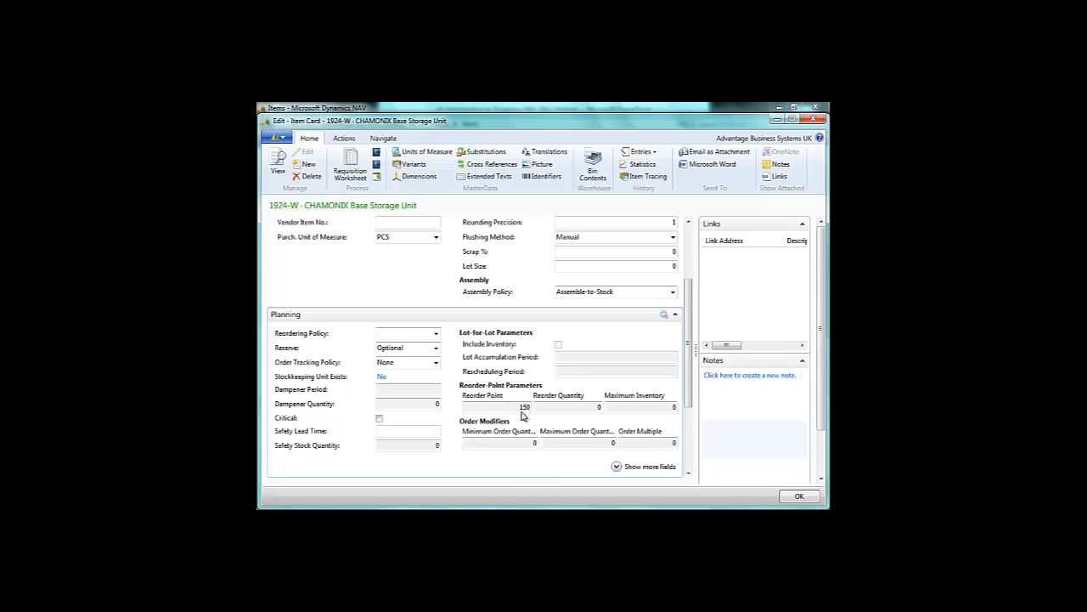
click(617, 466)
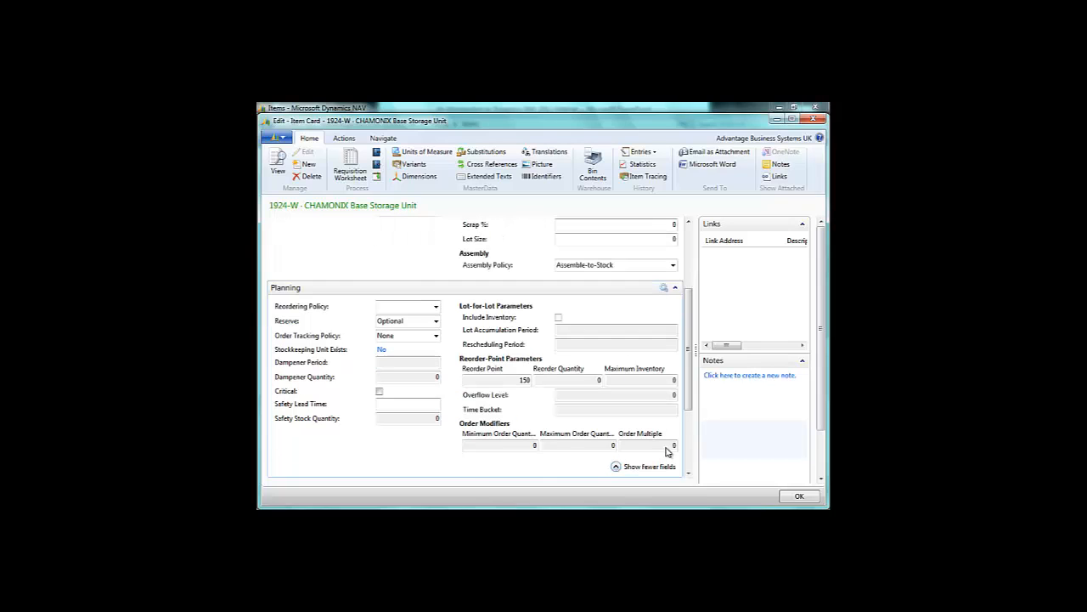
click(806, 499)
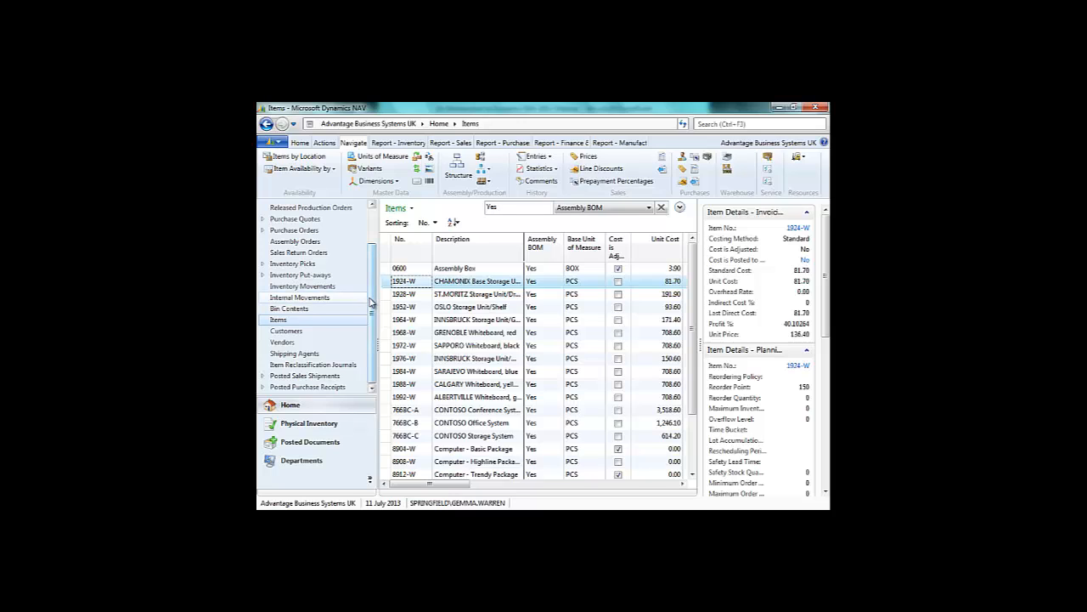
- Create a new sales order for The Cannon Group PLC and accept recording it despite the customer's overdue balance
scroll(374, 259, up, 2)
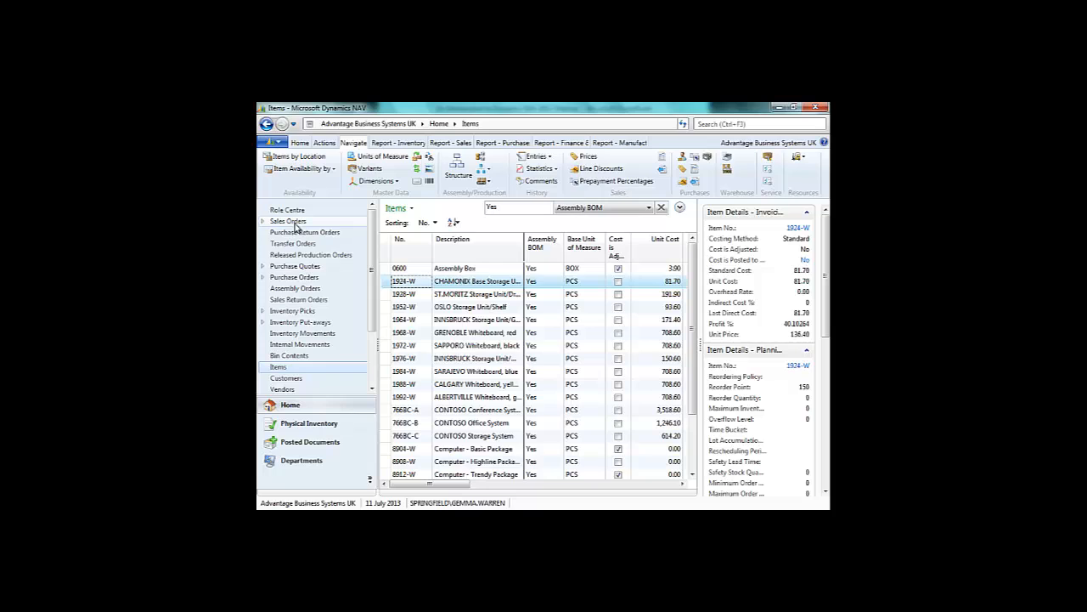
click(293, 222)
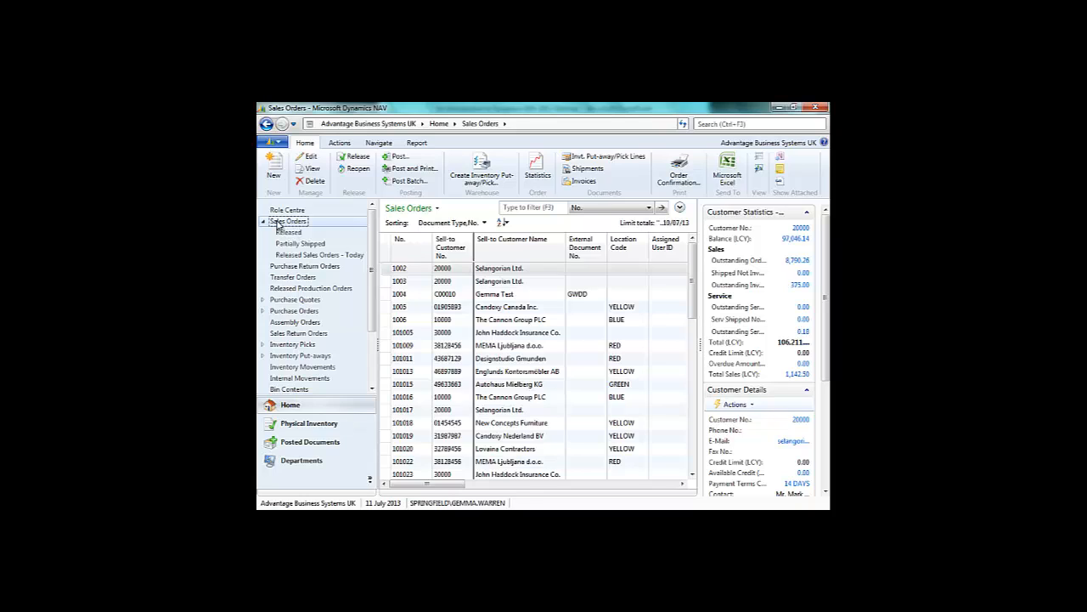
click(273, 170)
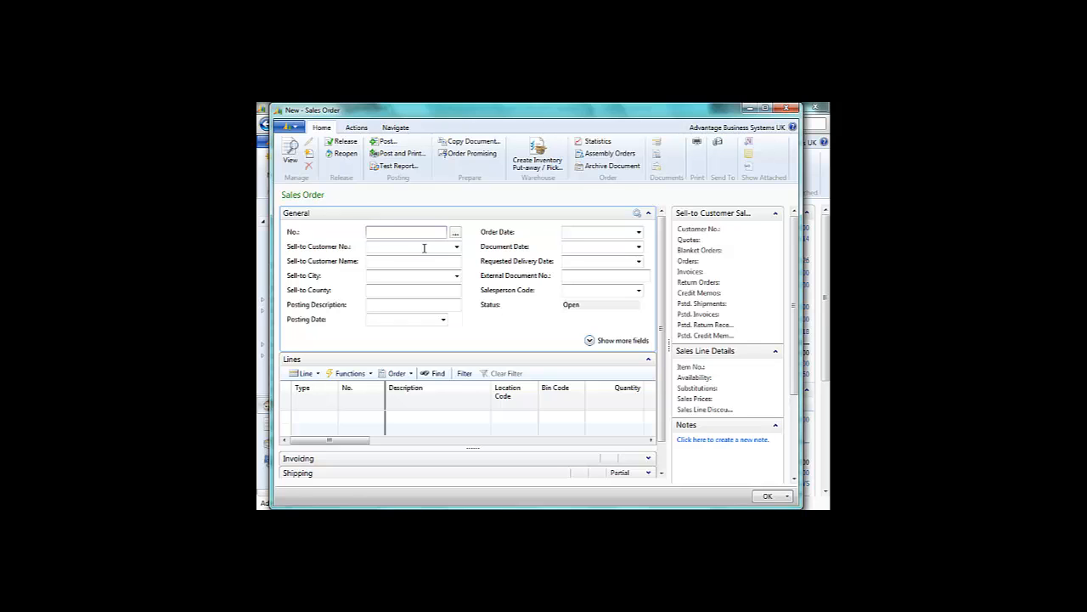
click(764, 108)
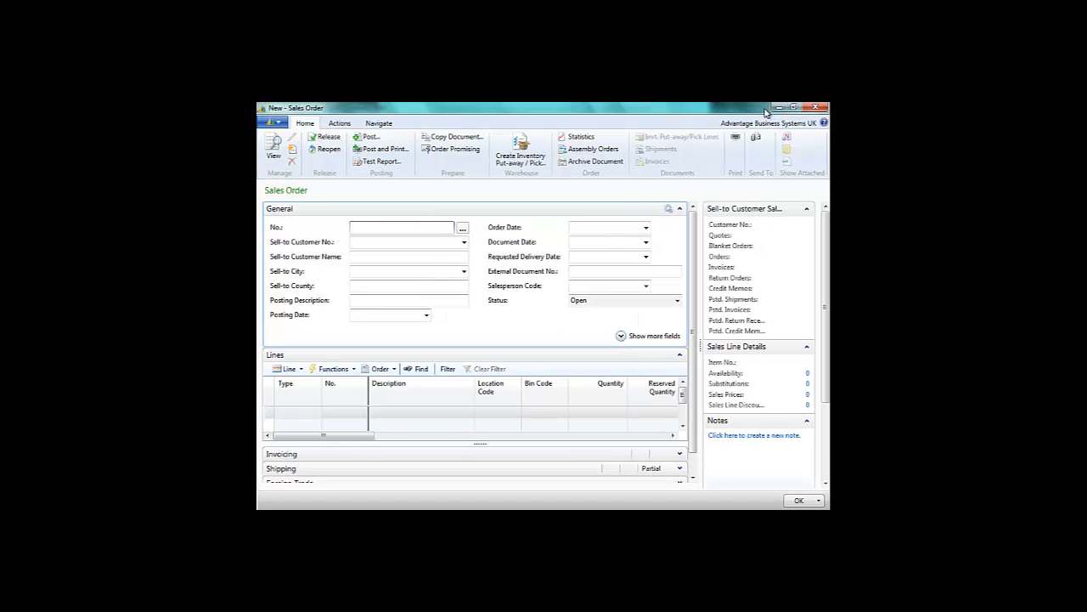
click(465, 245)
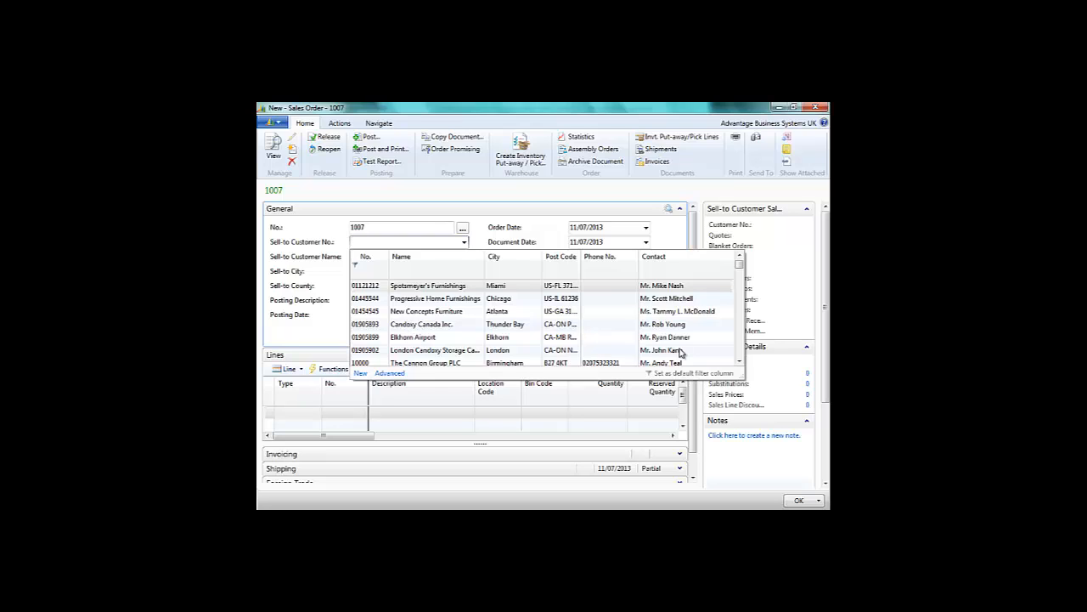
click(410, 363)
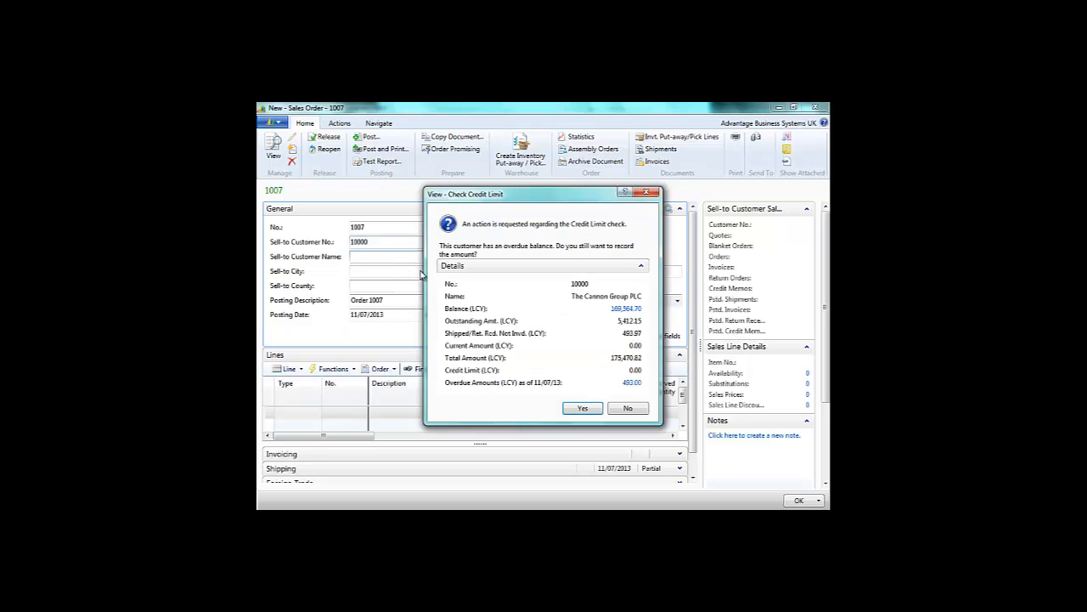
click(584, 410)
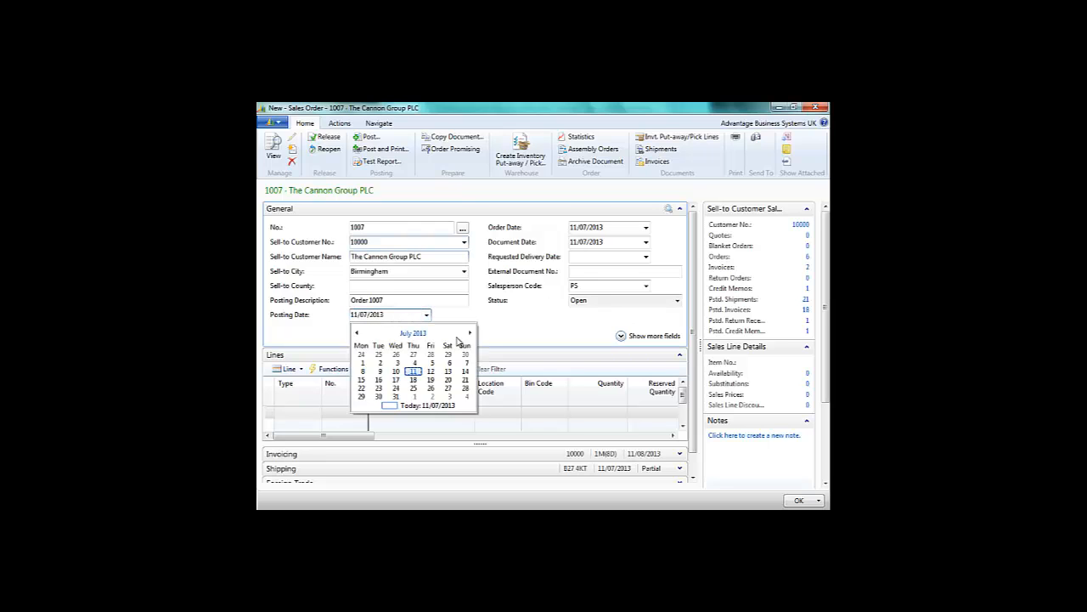
- Set both the posting date and the order date of the sales order to 01/09/2013
click(471, 333)
click(471, 334)
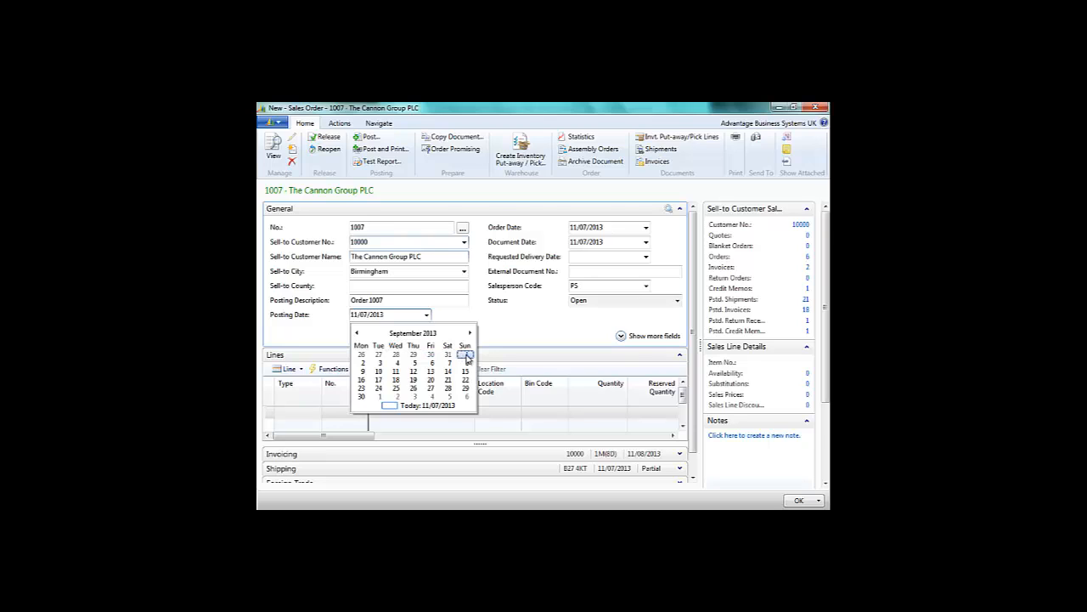
click(466, 355)
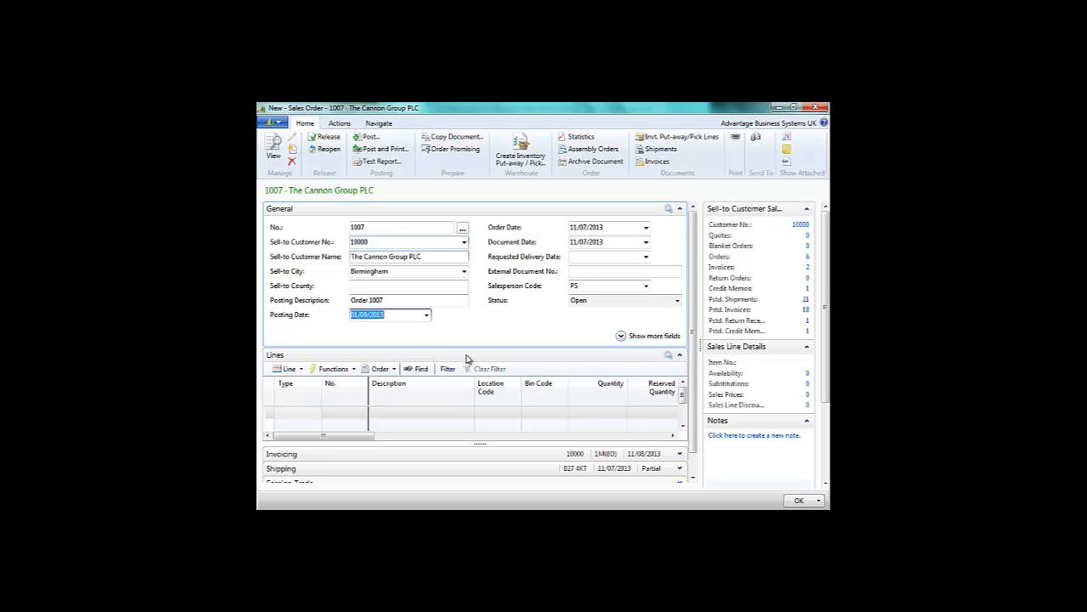
click(615, 227)
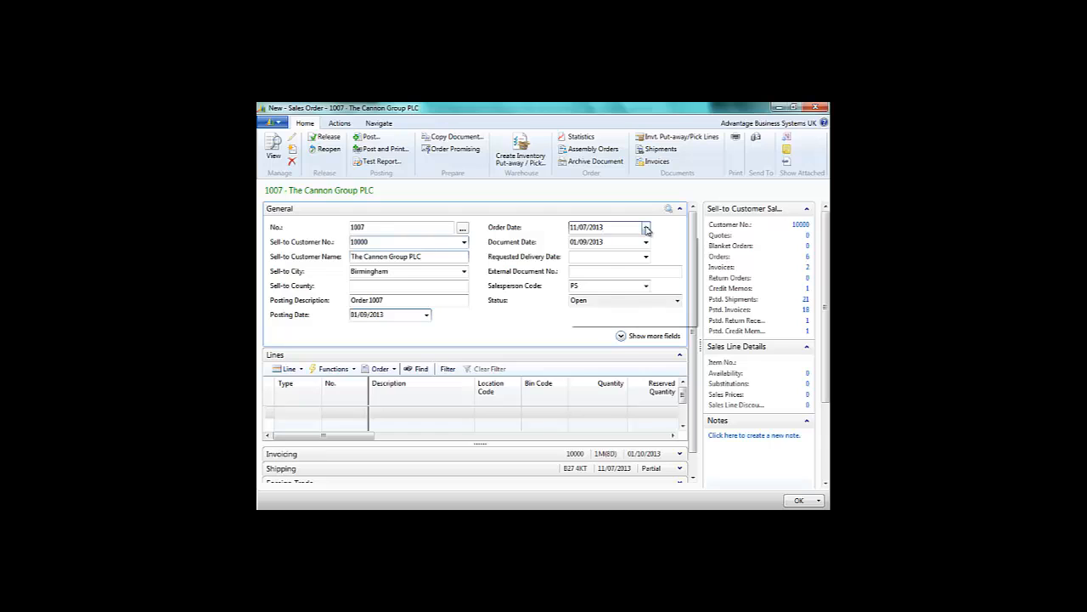
click(646, 228)
click(689, 245)
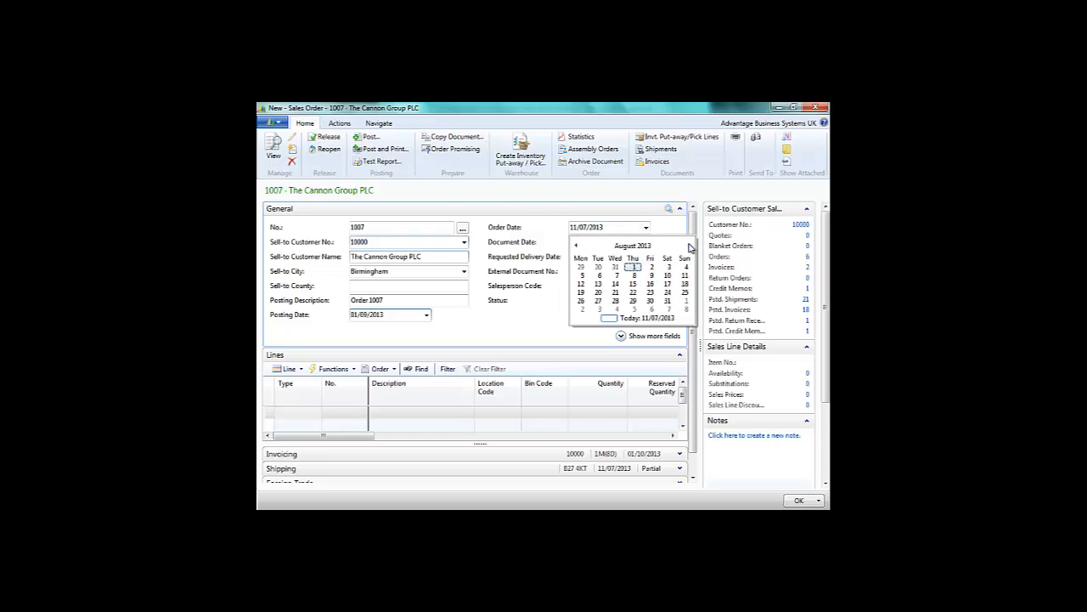
click(689, 246)
click(685, 267)
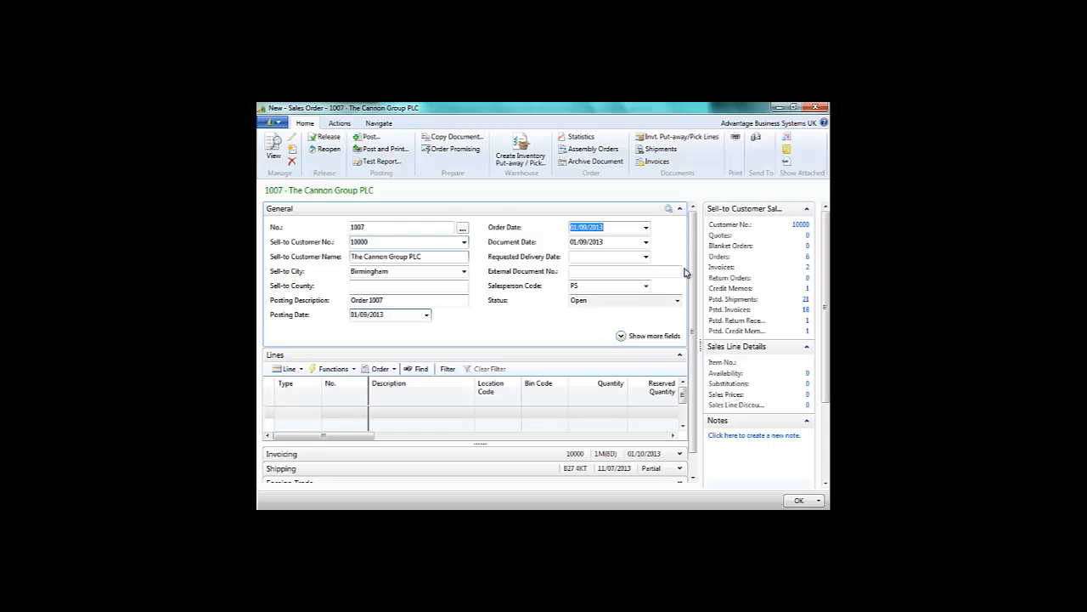
click(622, 244)
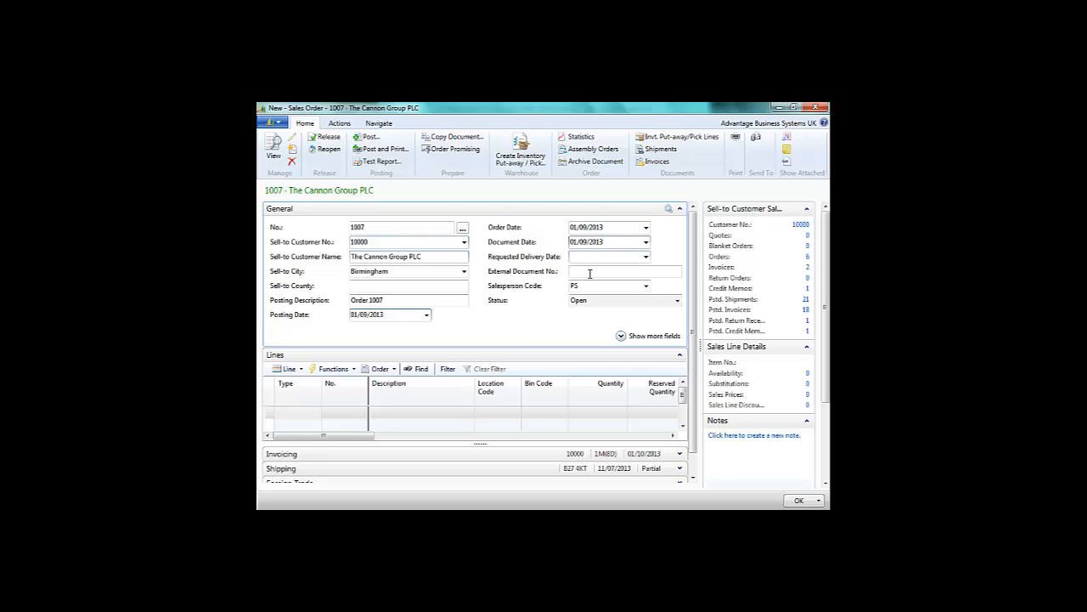
- Set the sales order's requested delivery date to 02/09/2013
click(614, 257)
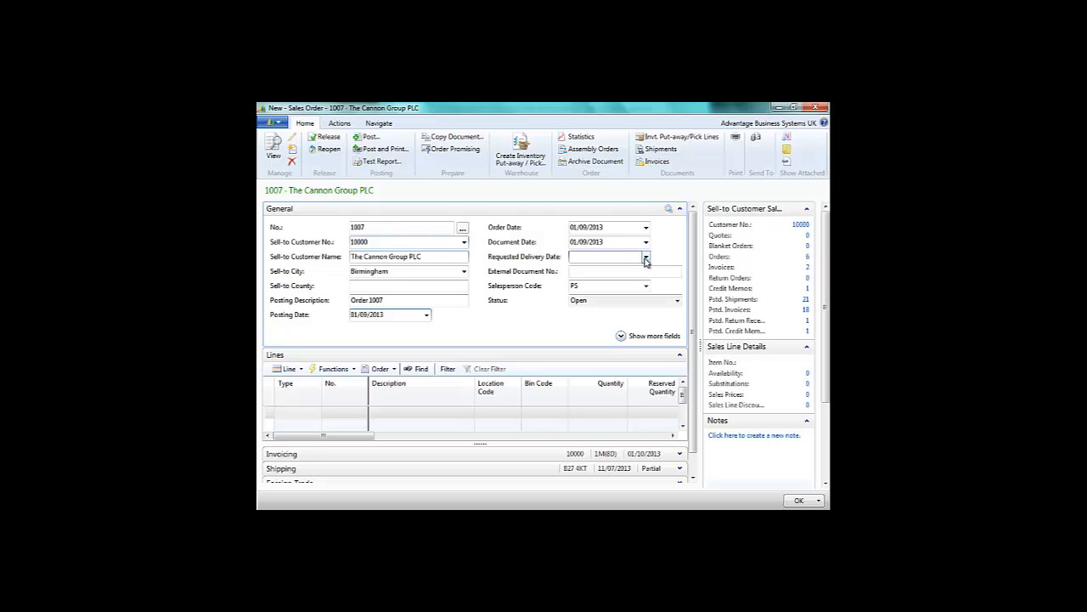
click(646, 258)
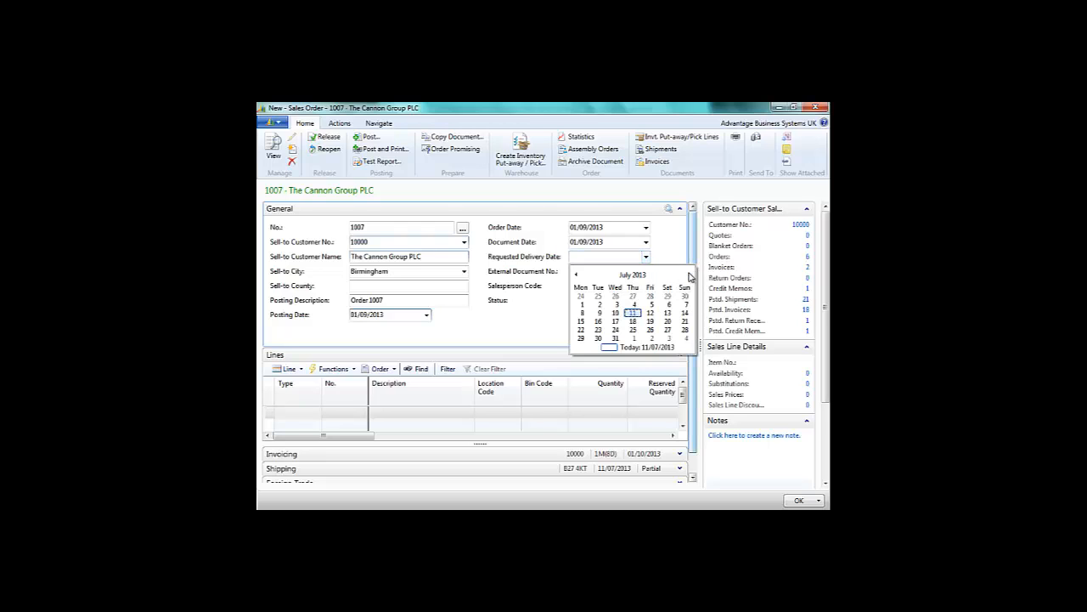
click(689, 274)
click(689, 274)
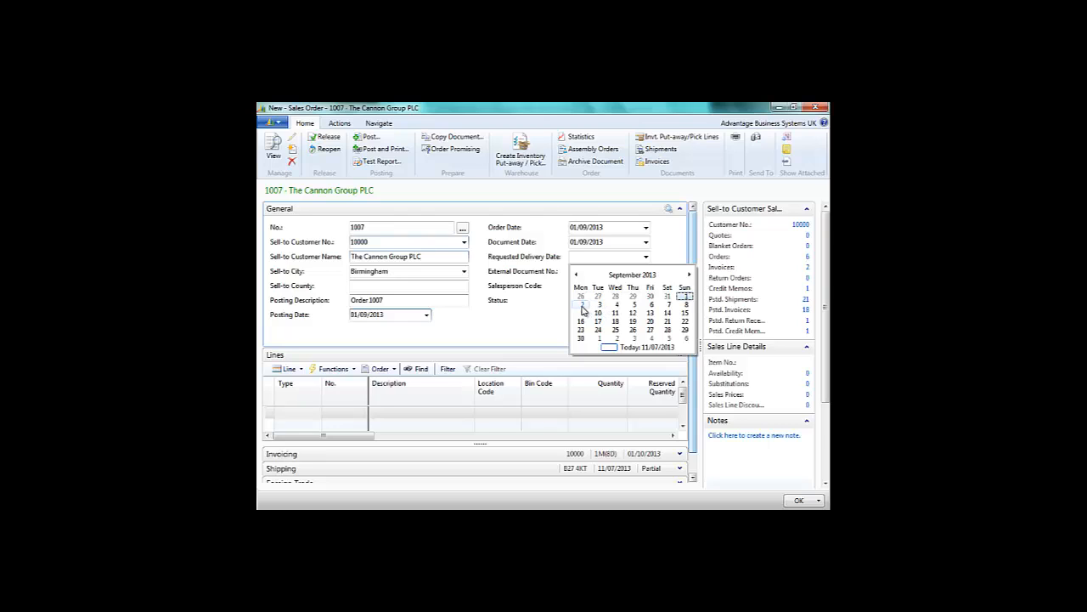
click(583, 309)
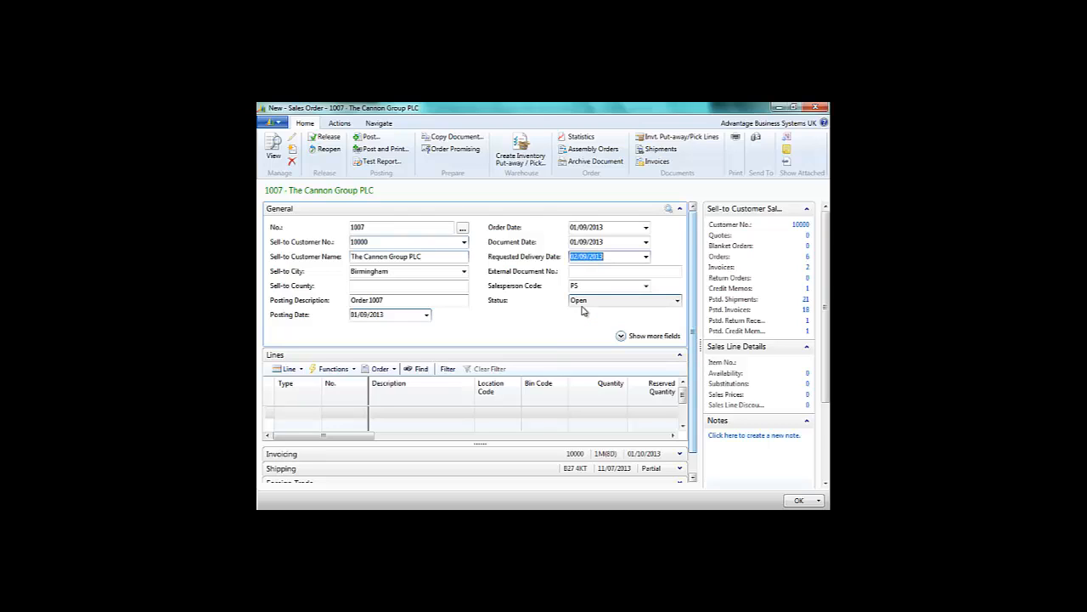
click(612, 272)
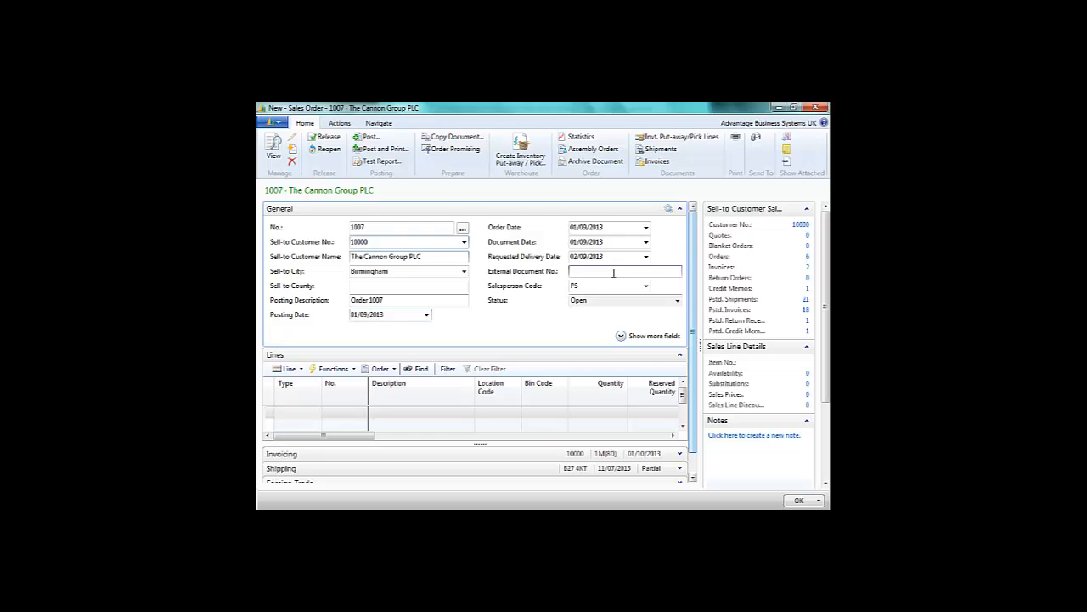
- Add an item line for 0600, Assembly Box, with a quantity of 10 to the sales order
scroll(695, 273, down, 1)
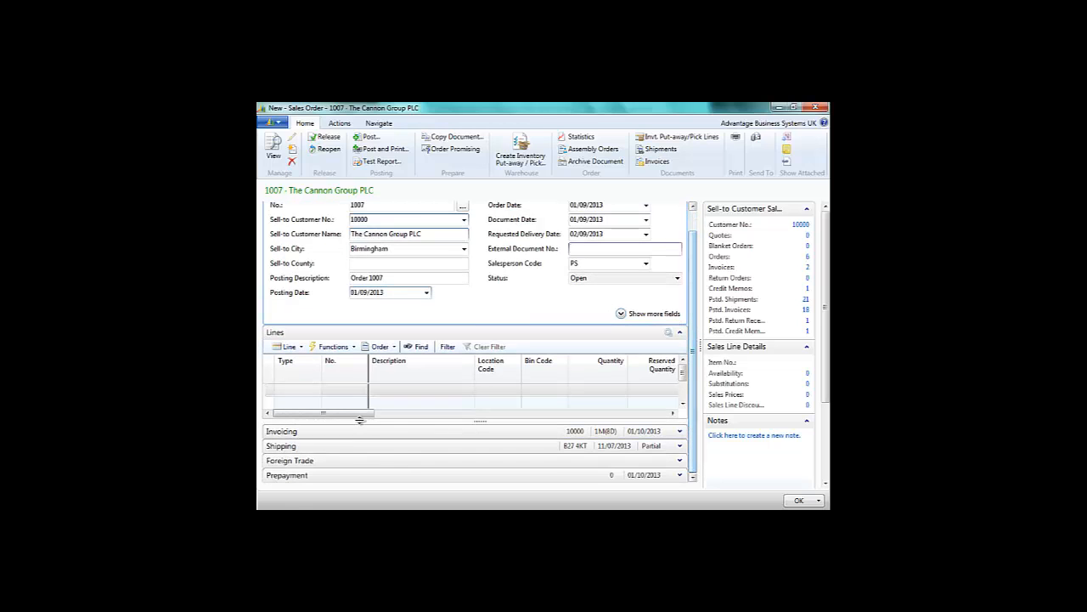
click(308, 390)
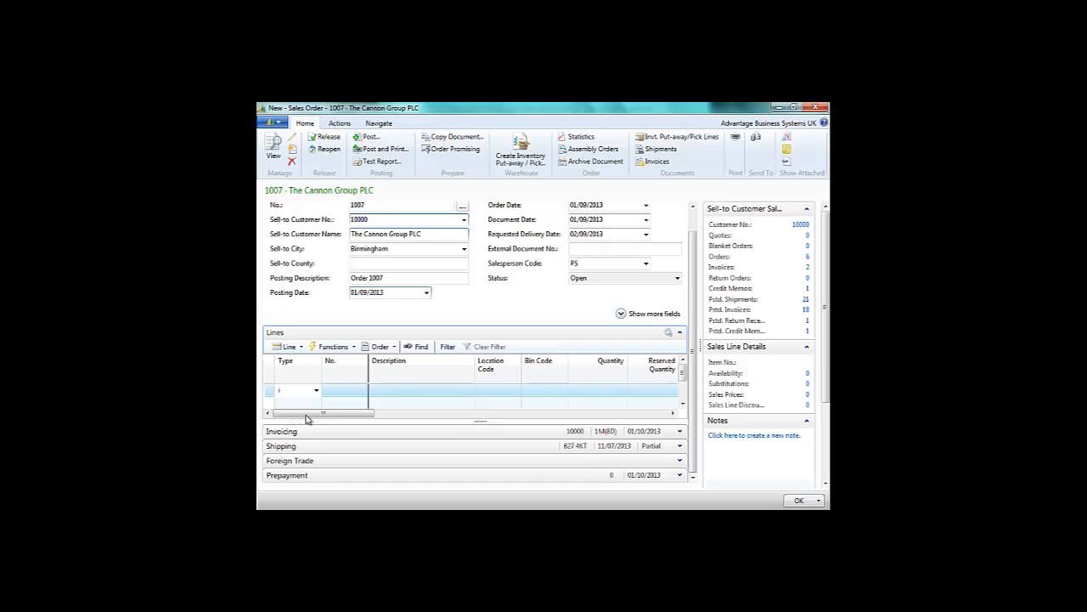
key(Tab)
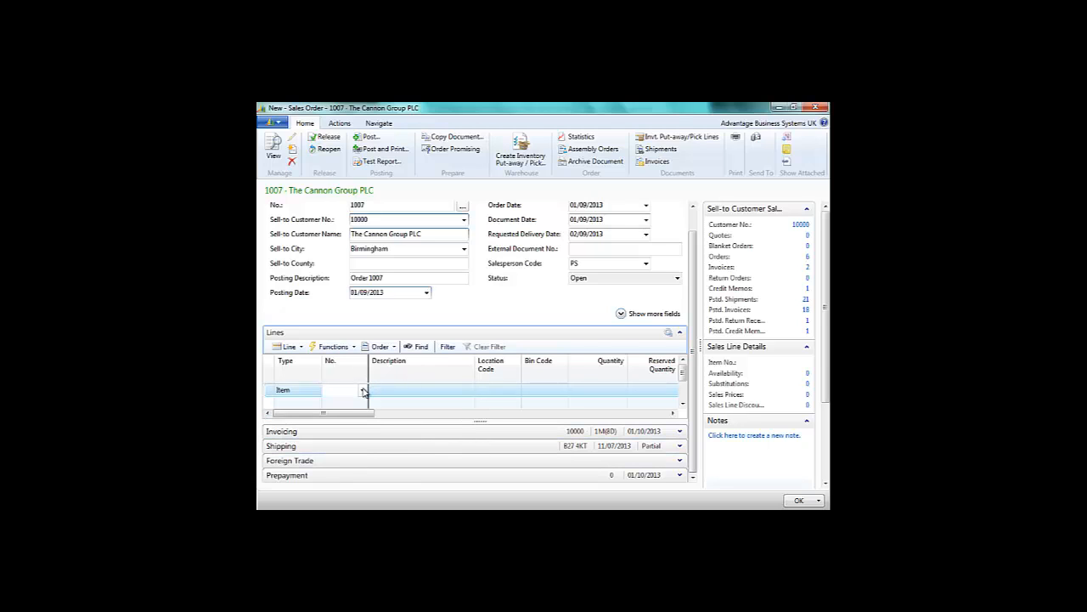
text(06)
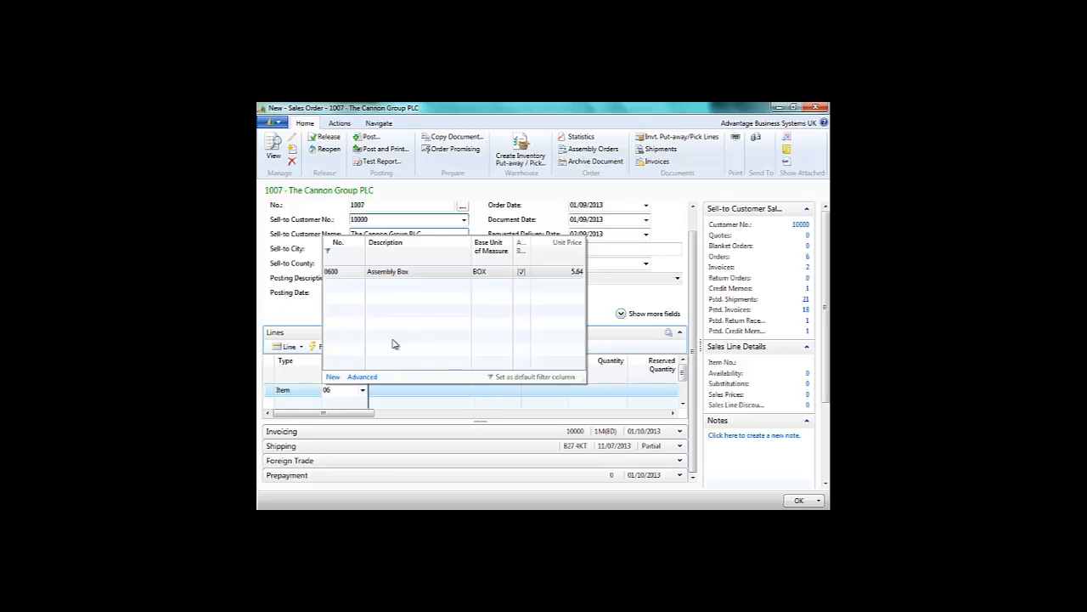
click(332, 272)
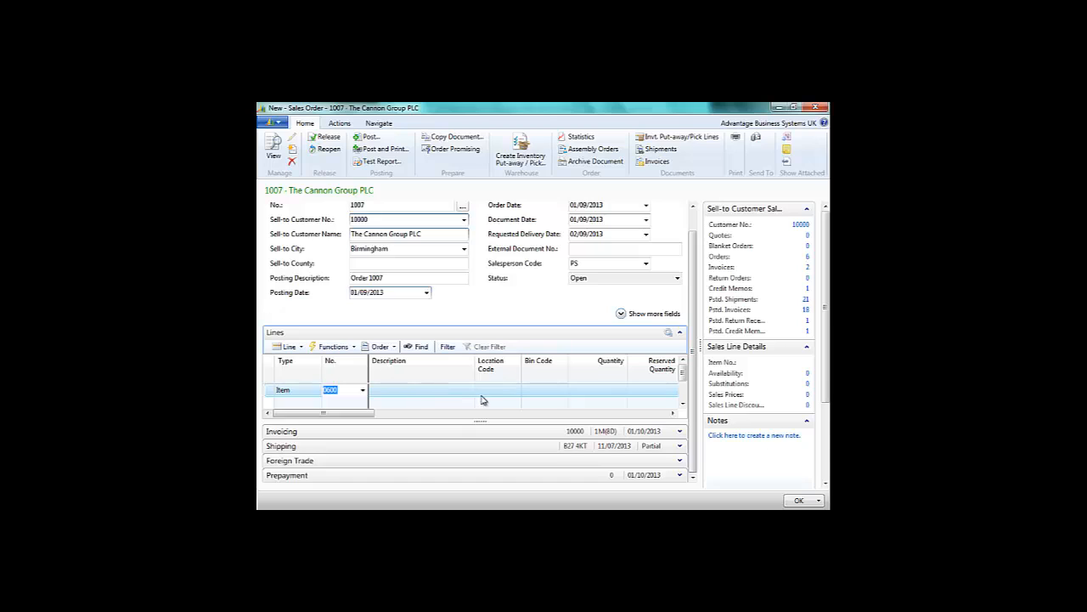
click(509, 389)
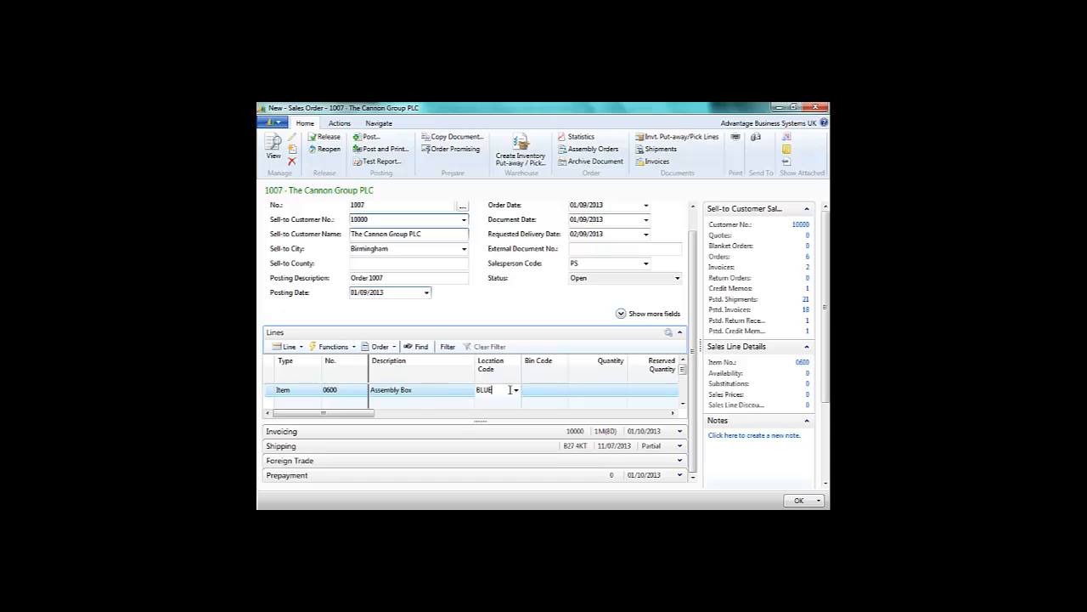
click(593, 389)
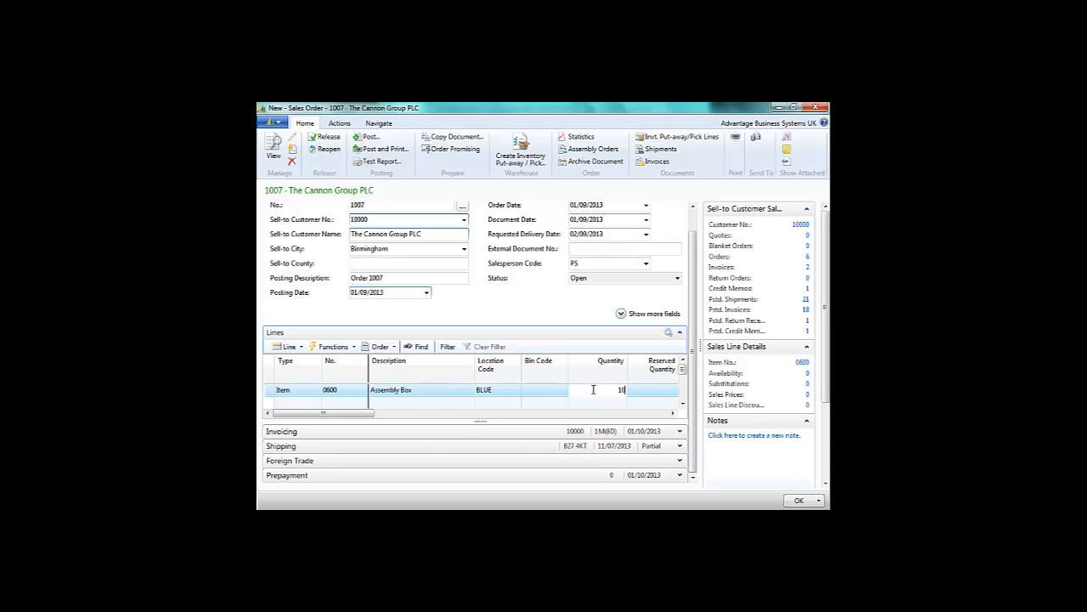
key(BackSpace)
key(BackSpace)
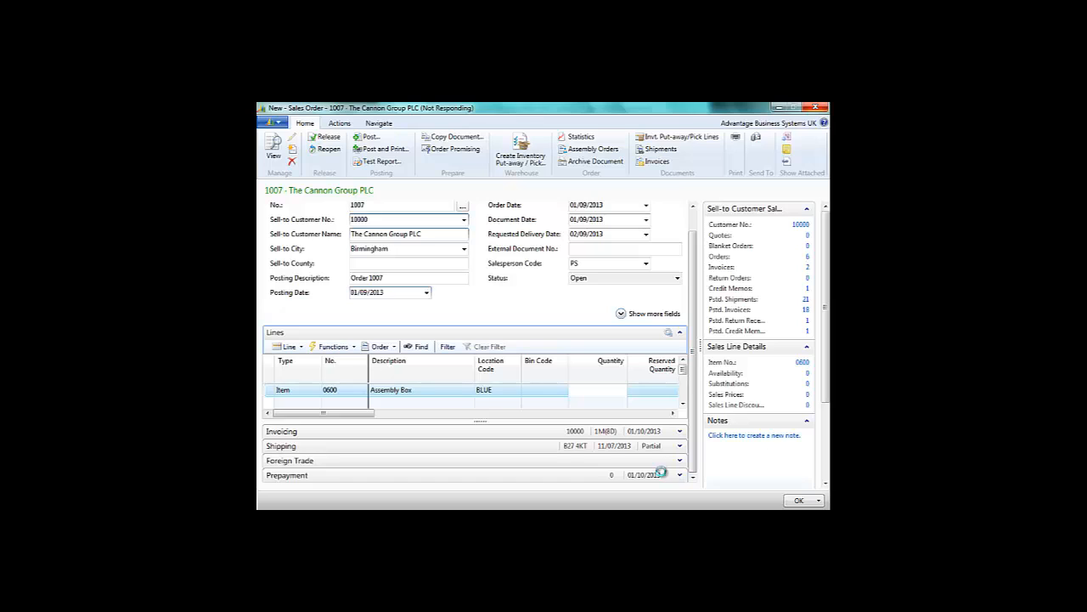
- Set the unit price excluding VAT on the Assembly Box line to 4.50
click(673, 413)
click(673, 413)
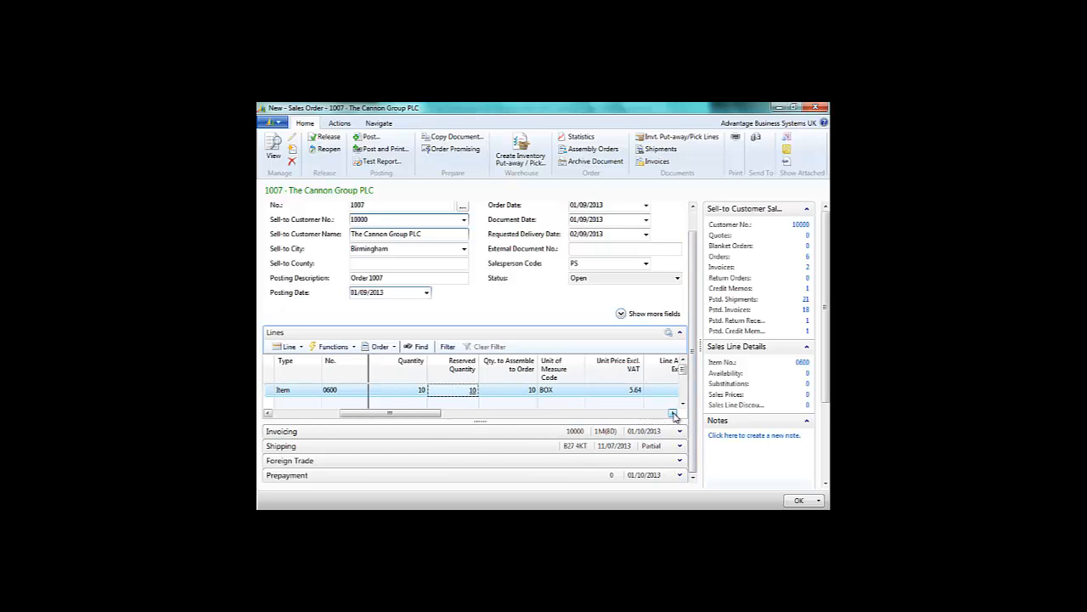
click(673, 413)
click(673, 412)
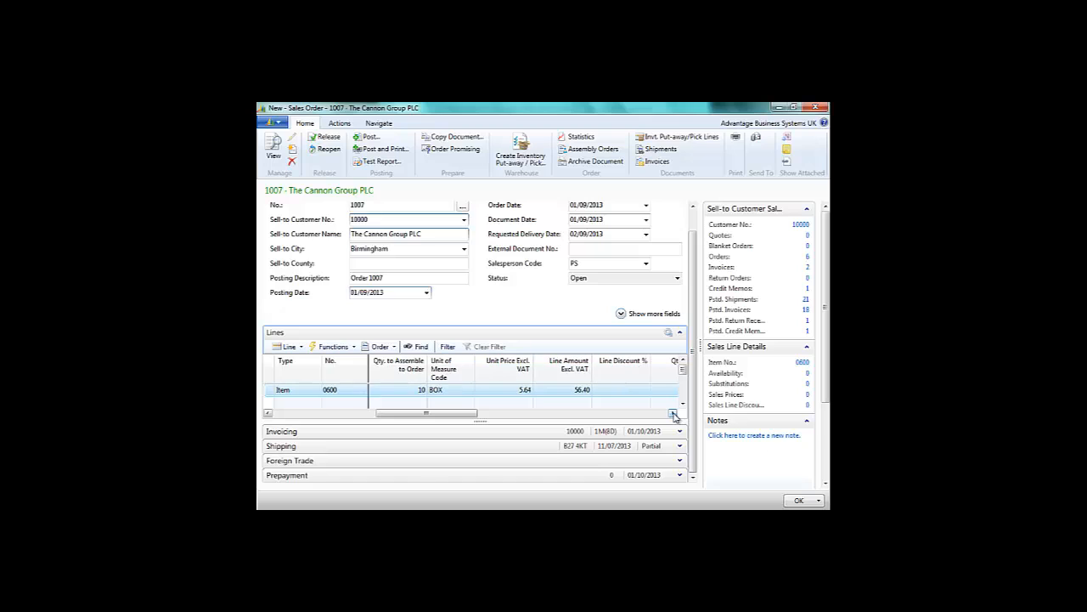
click(519, 389)
drag(519, 389, 534, 390)
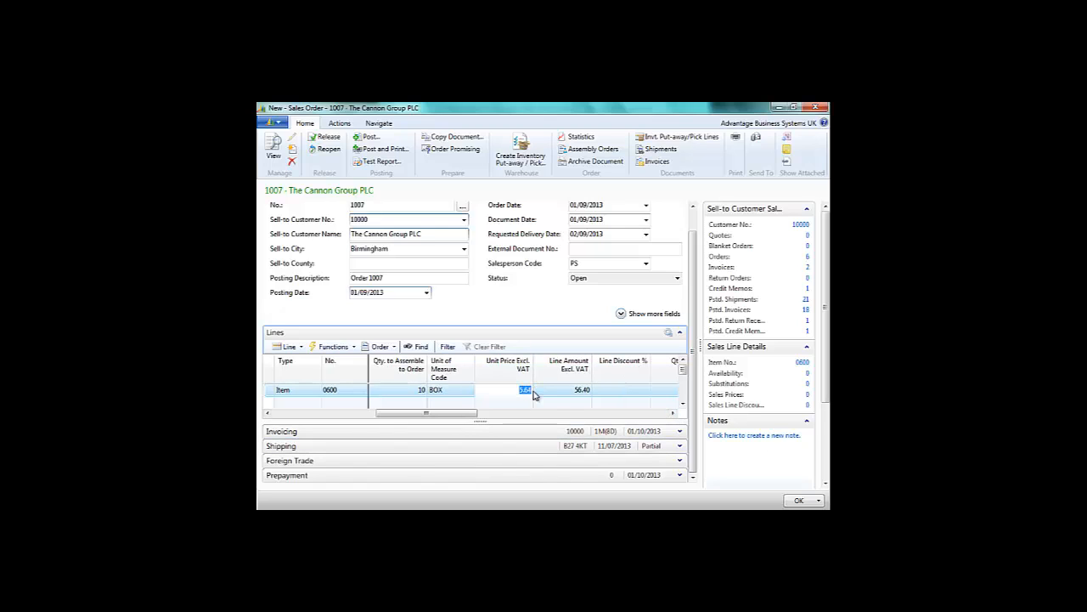
text(50)
key(Tab)
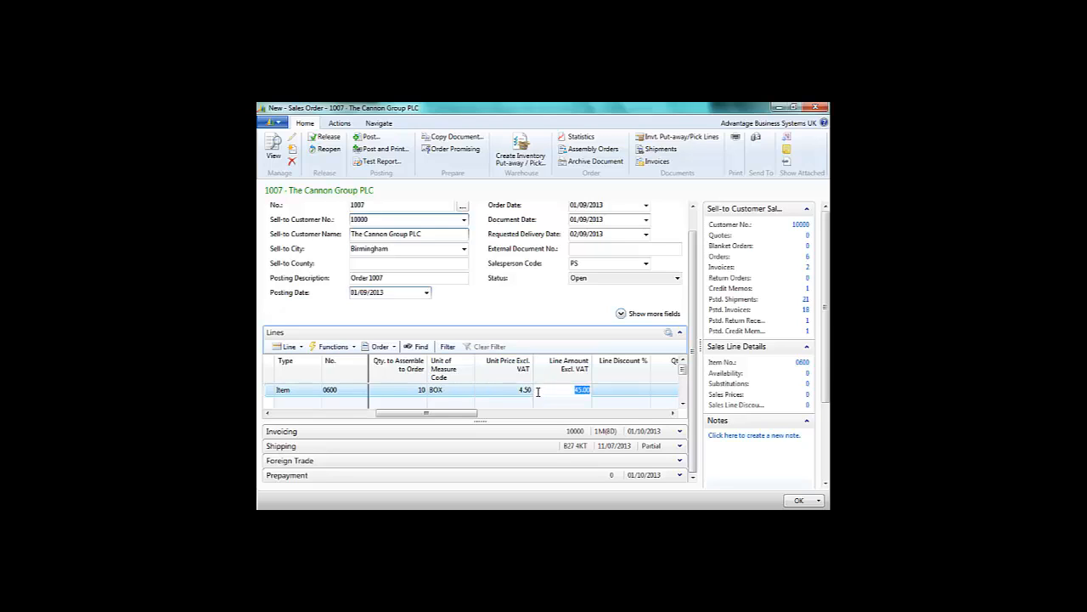
- Set the shipment date of the Assembly Box line to 02/09/2013
click(672, 413)
click(672, 413)
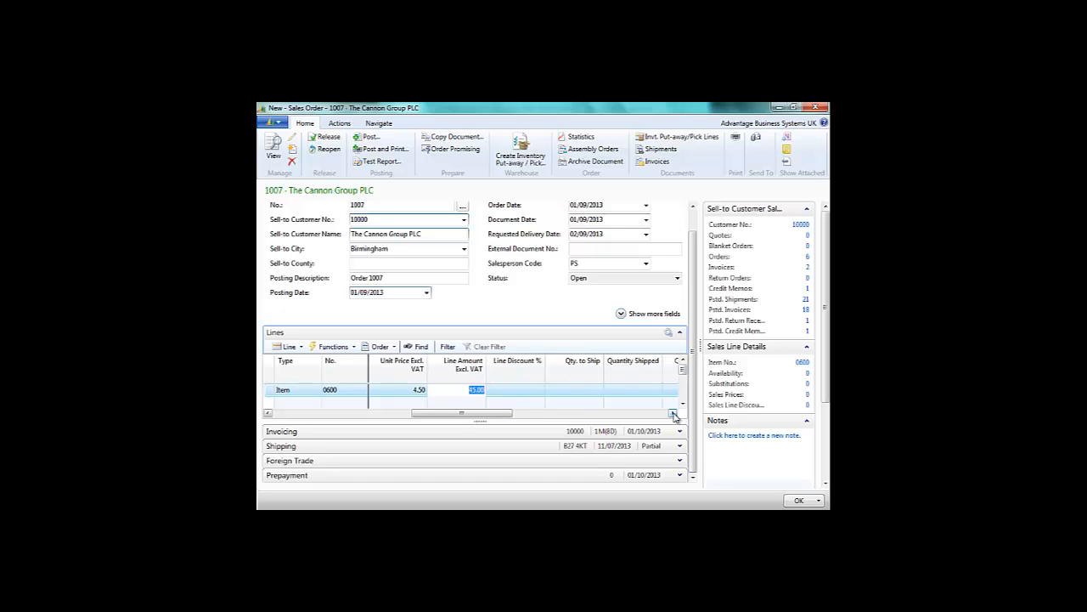
click(672, 413)
click(673, 413)
click(673, 413)
click(673, 413)
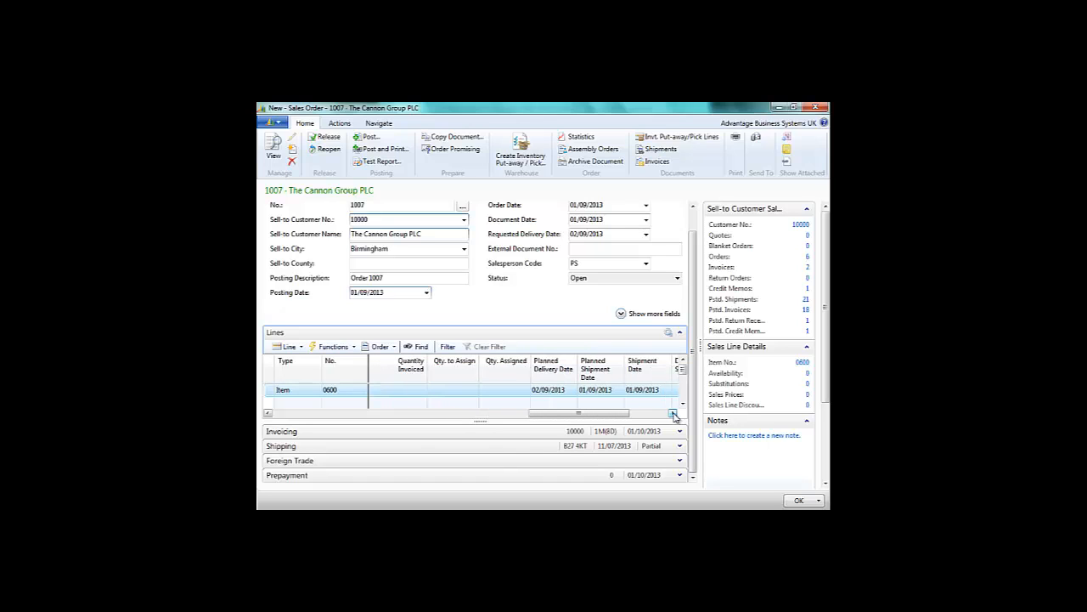
click(673, 413)
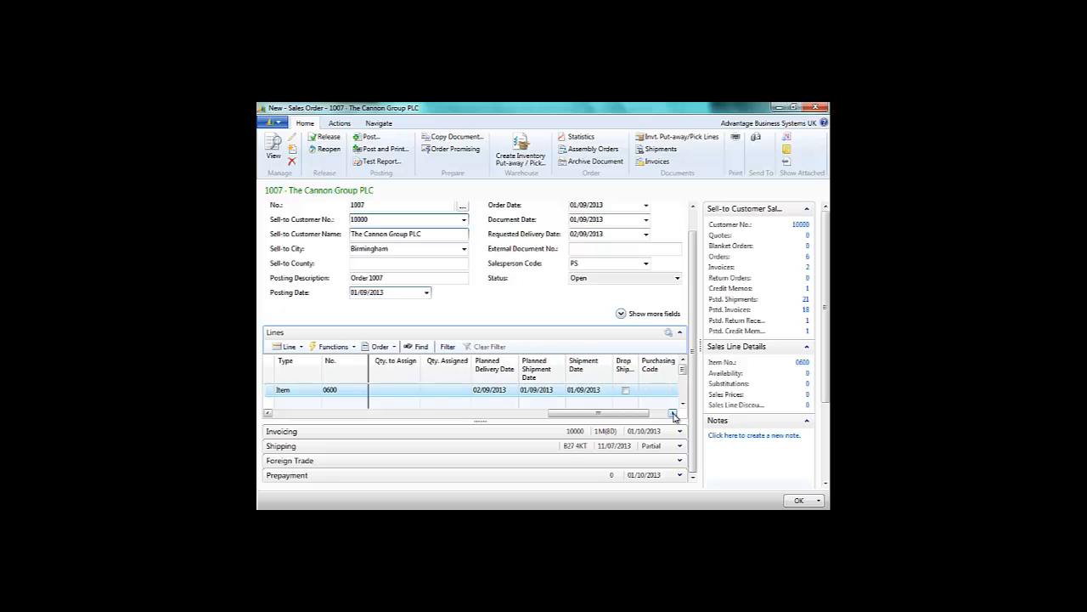
click(585, 390)
click(608, 390)
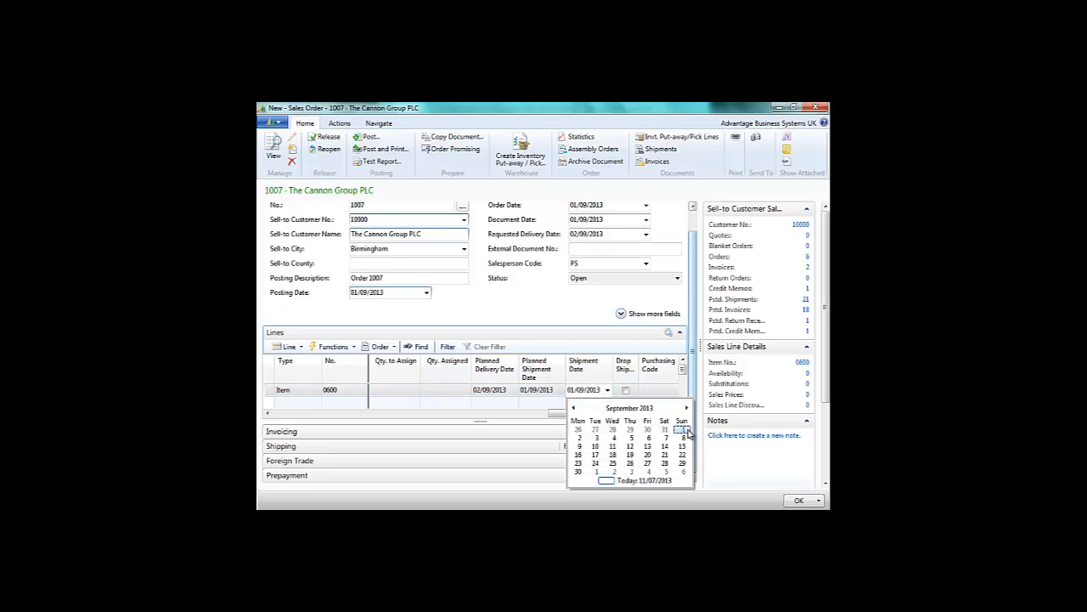
click(580, 439)
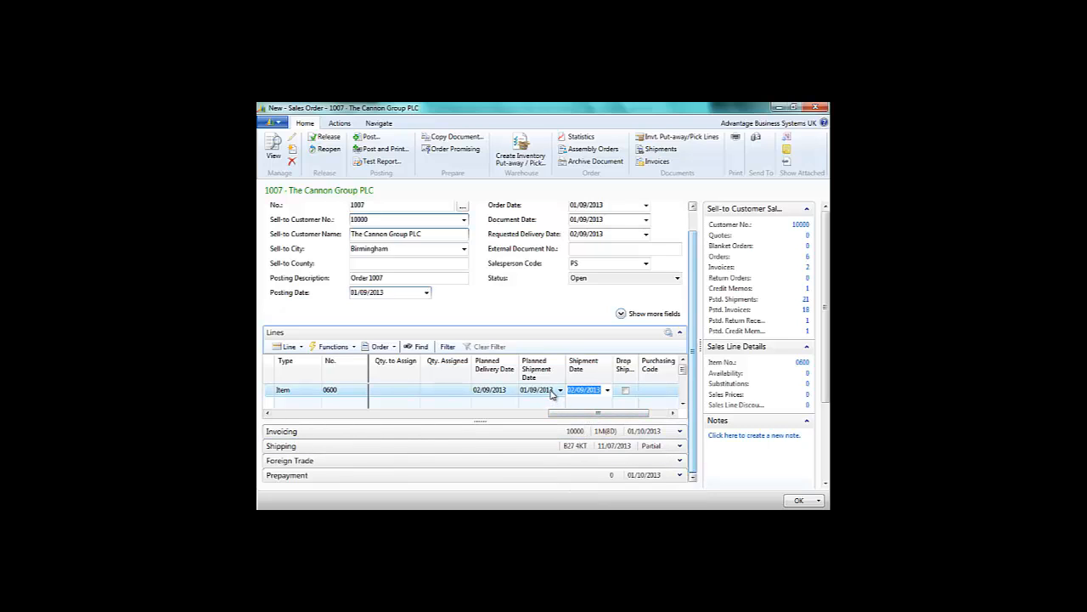
- Set the planned shipment date on the Assembly Box line to 02/09/2013 and release the sales order
click(560, 389)
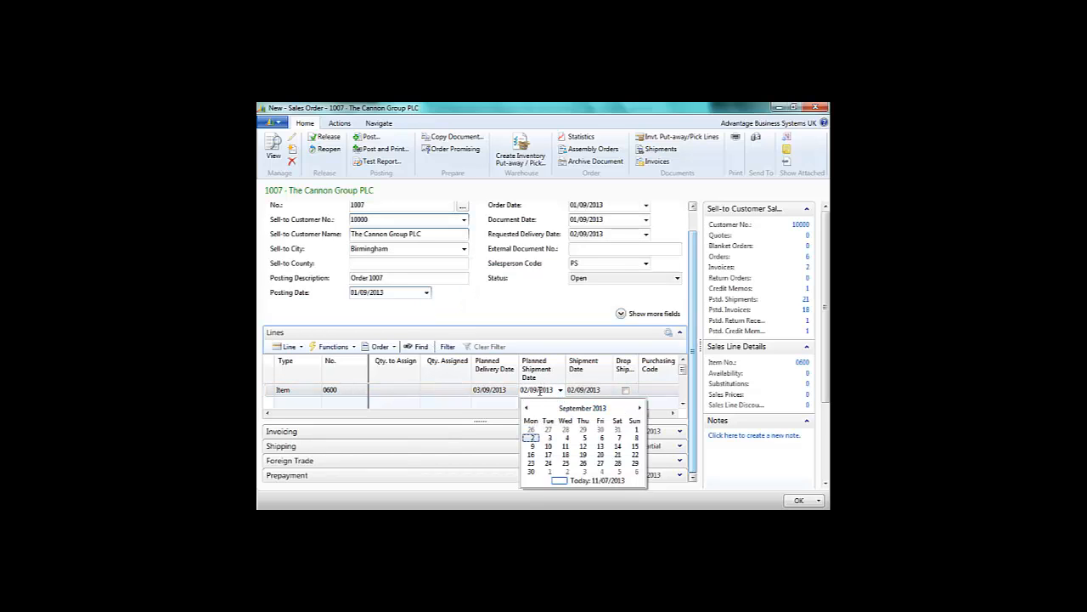
click(540, 389)
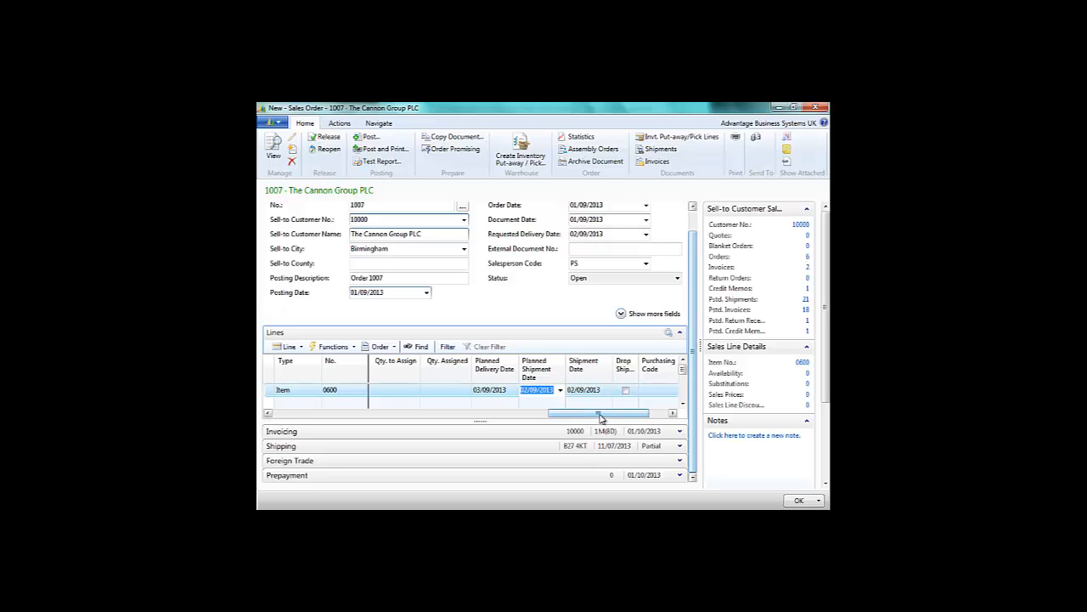
drag(600, 416, 284, 417)
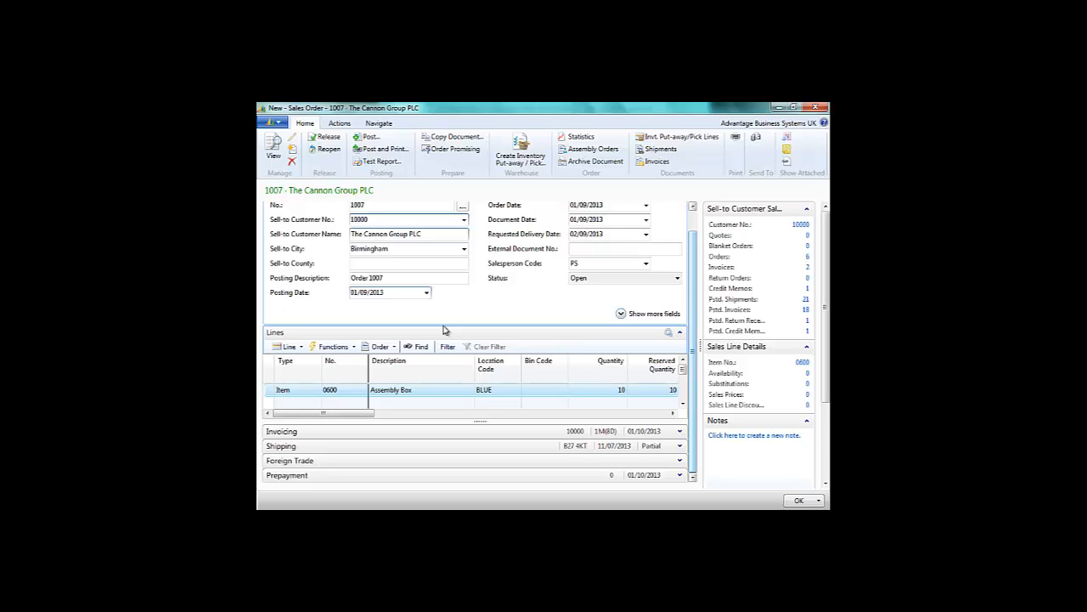
click(335, 139)
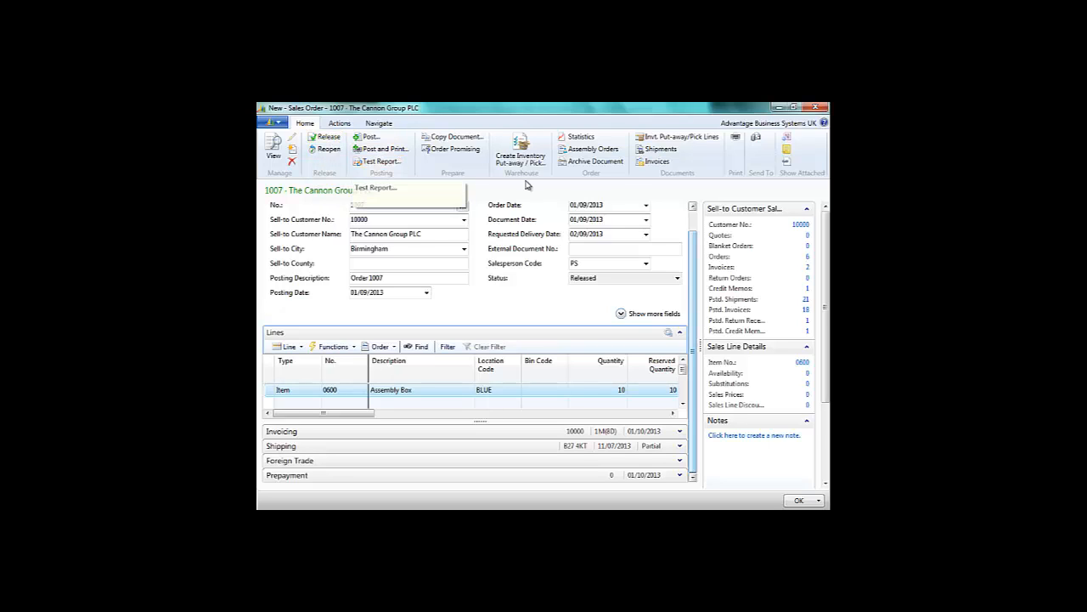
- Show the assembly orders linked to the sales order and examine the dates, quantity, unit cost and location columns
click(601, 153)
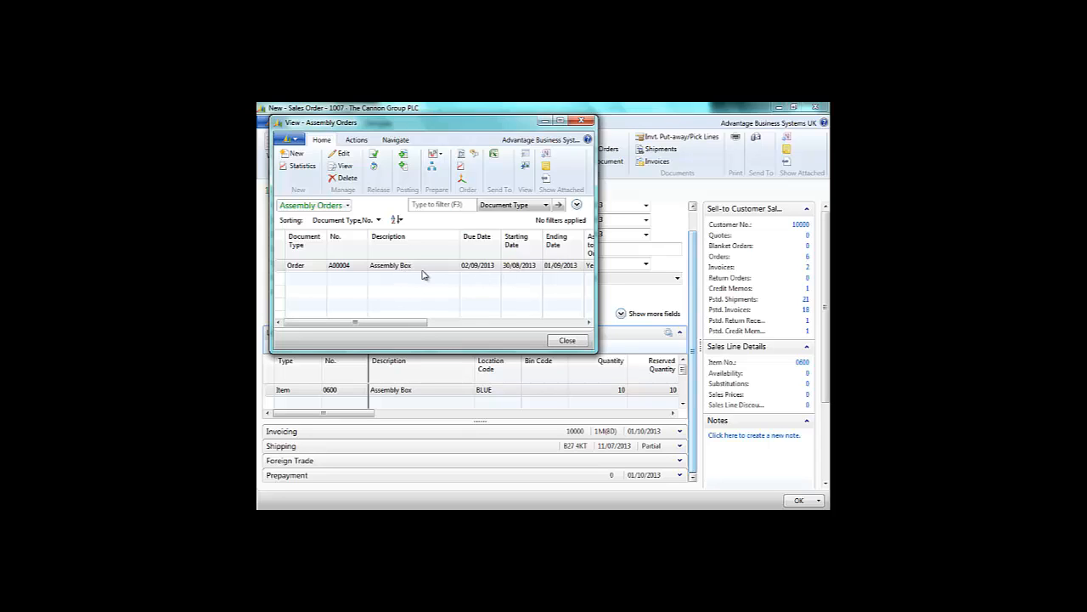
click(562, 121)
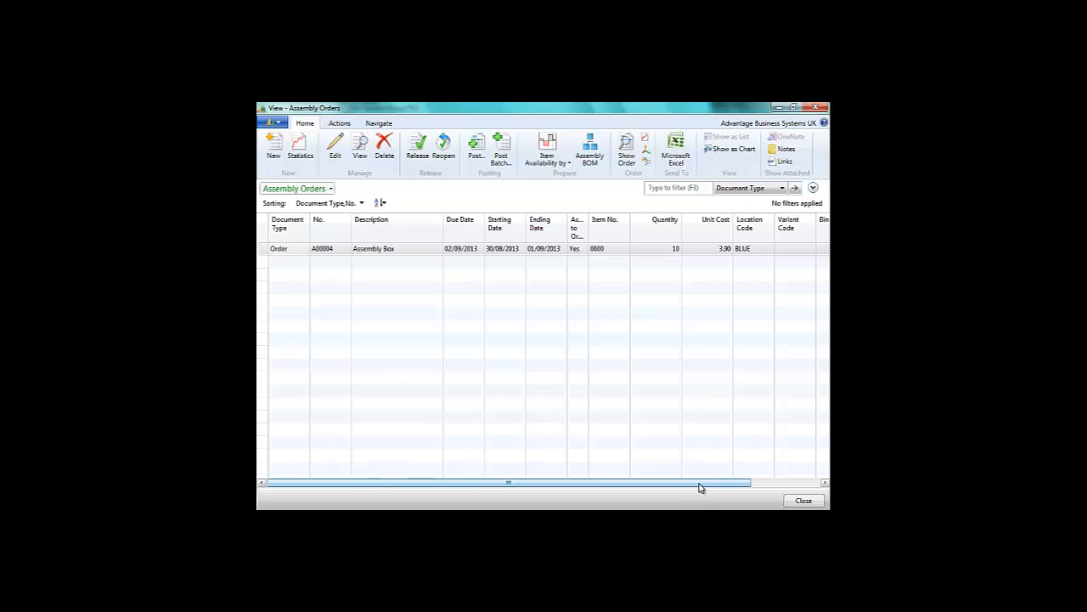
drag(702, 484, 750, 492)
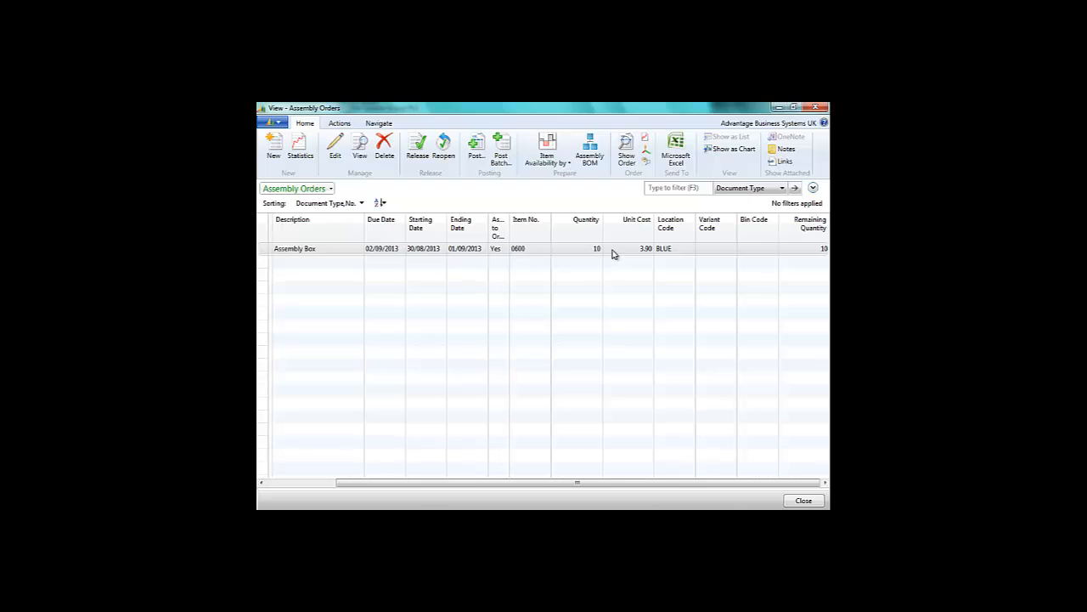
scroll(556, 484, left, 2)
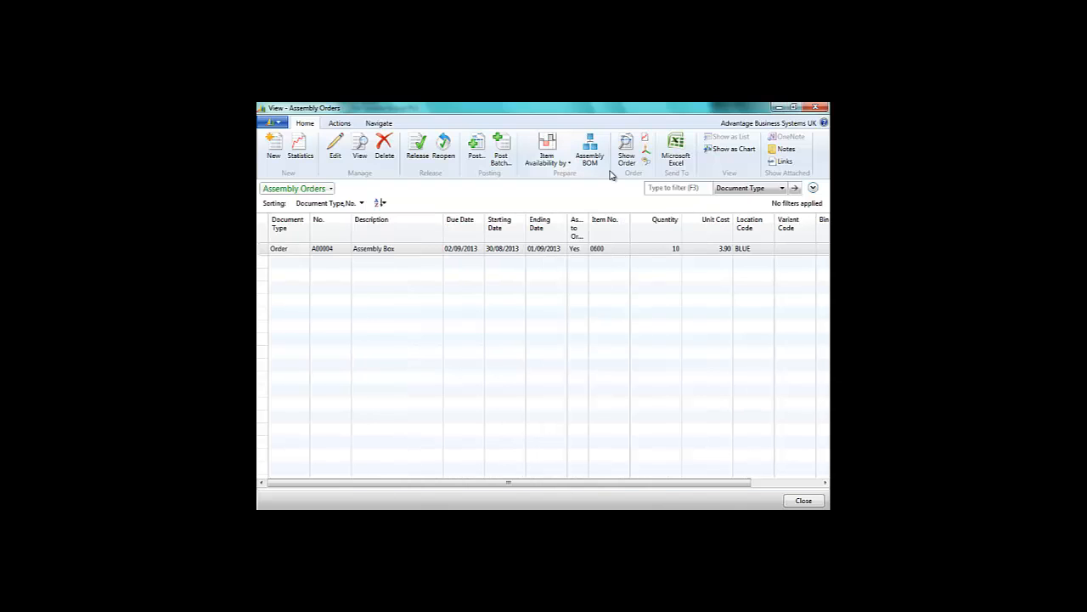
- Review the cost statistics of the Assembly Box assembly order, enlarging the window, and close them
click(647, 138)
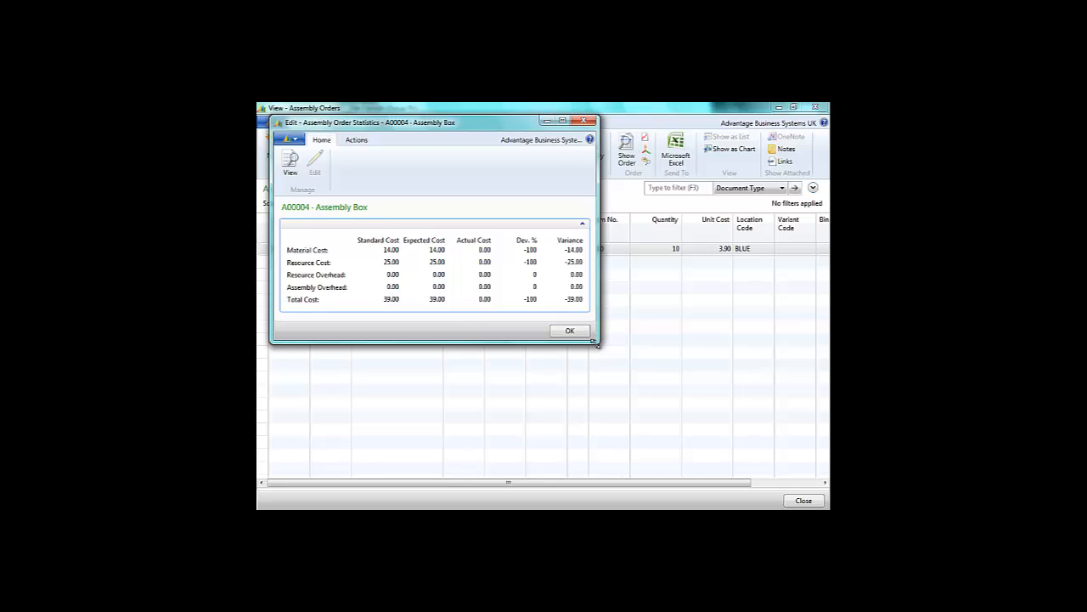
drag(592, 342, 671, 393)
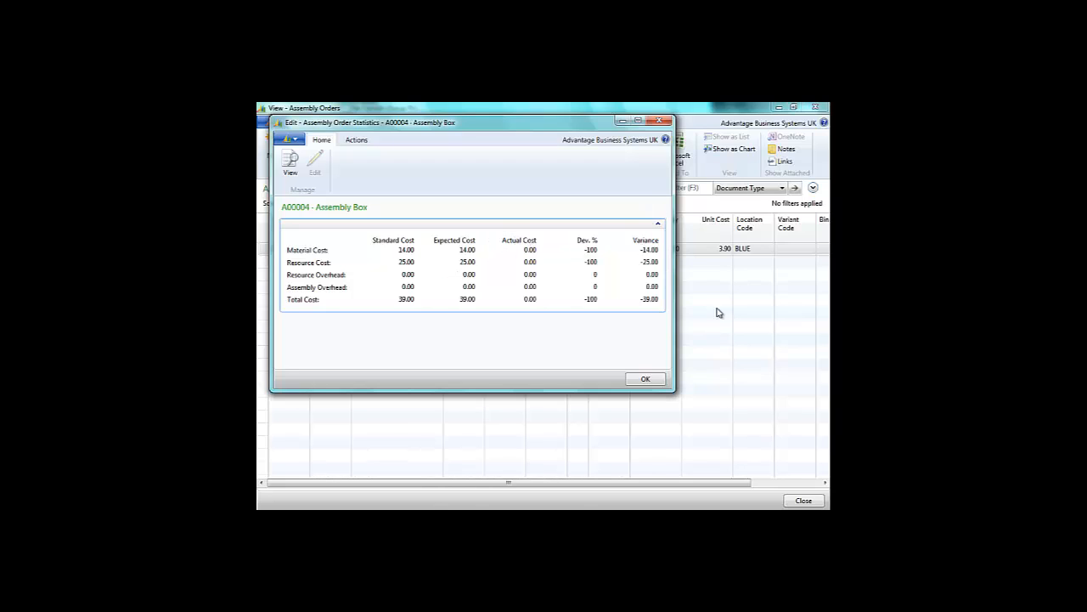
click(645, 380)
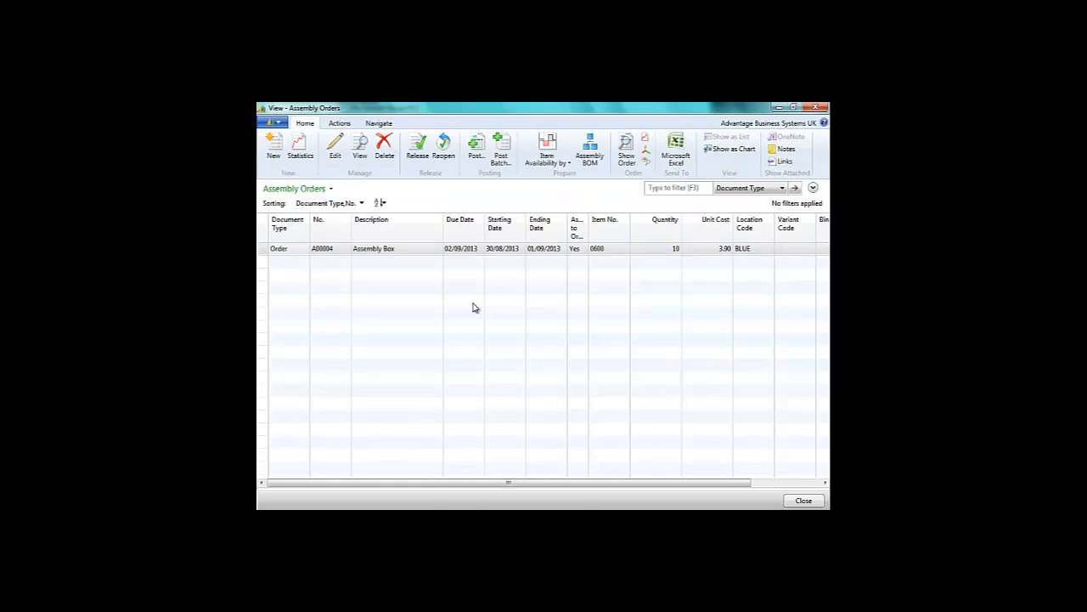
- Open the Assembly Box assembly order and examine its component and resource lines, including the quantity columns
click(327, 250)
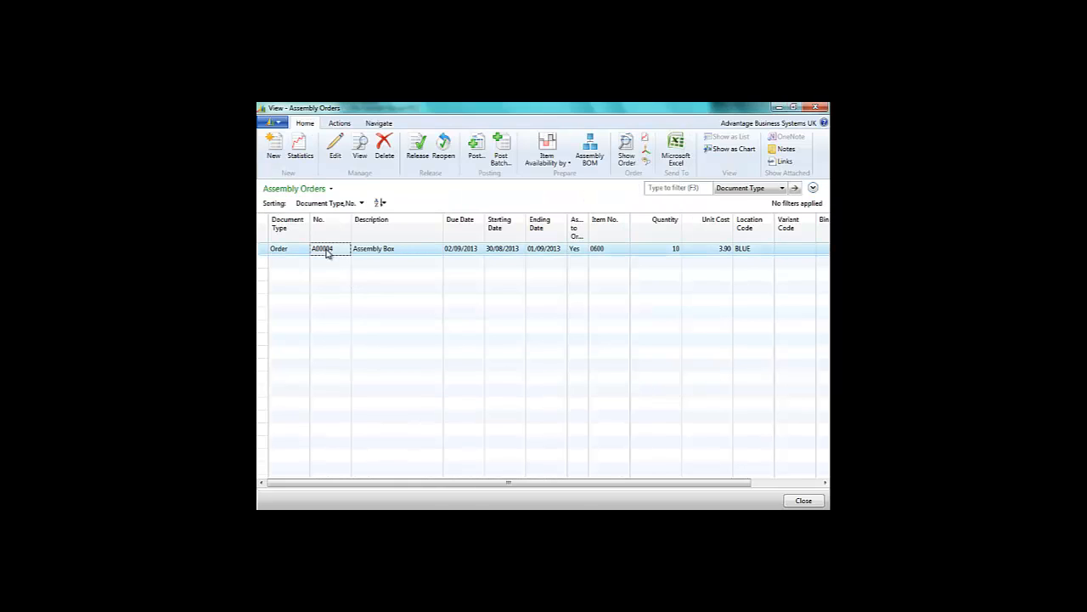
double_click(328, 251)
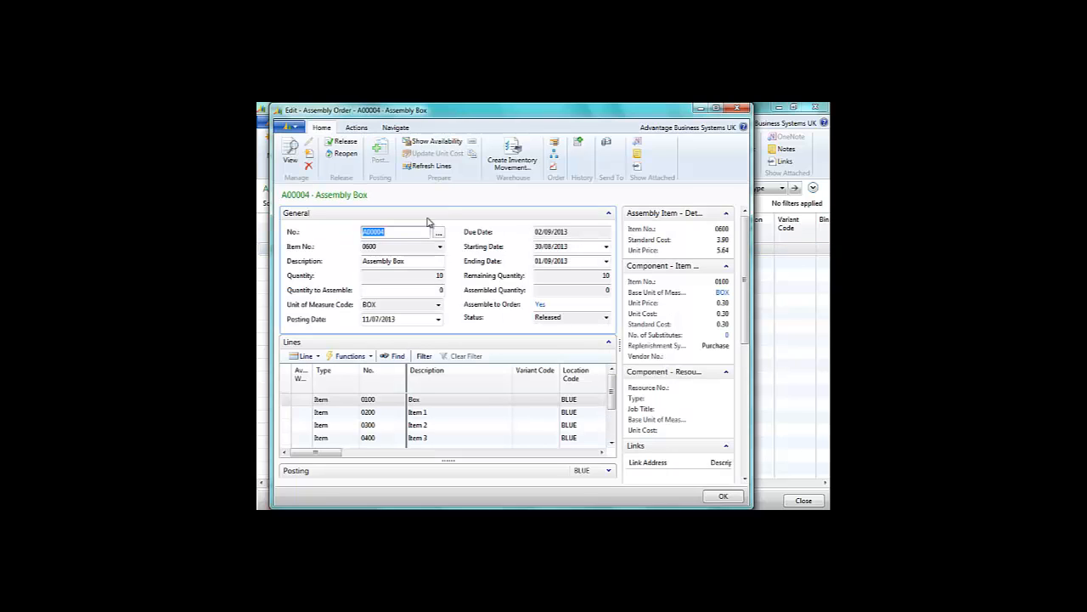
click(716, 109)
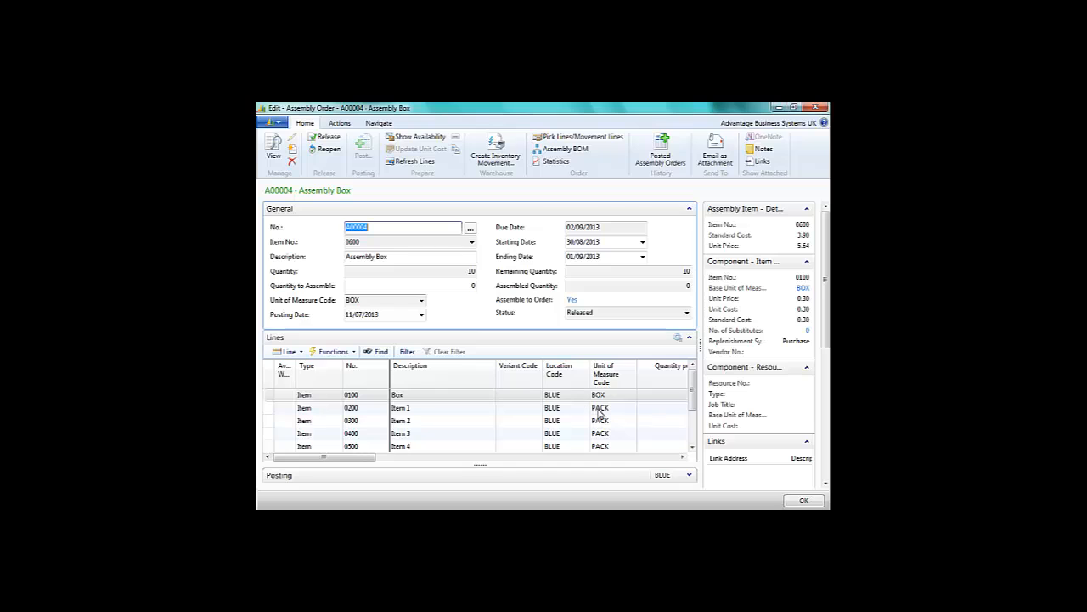
click(693, 450)
click(693, 450)
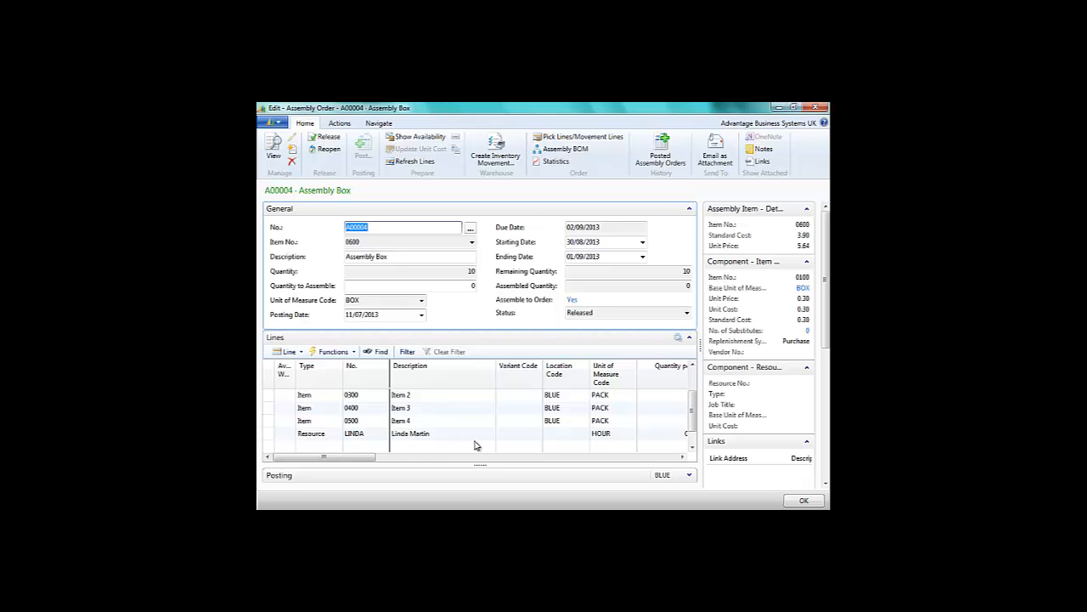
drag(367, 460, 463, 465)
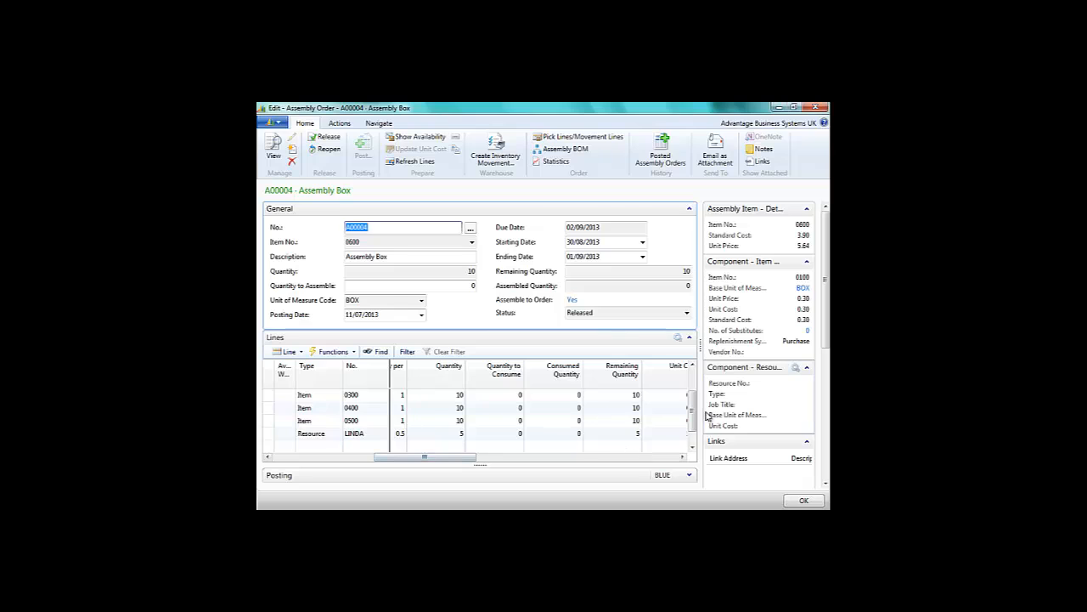
drag(694, 410, 695, 398)
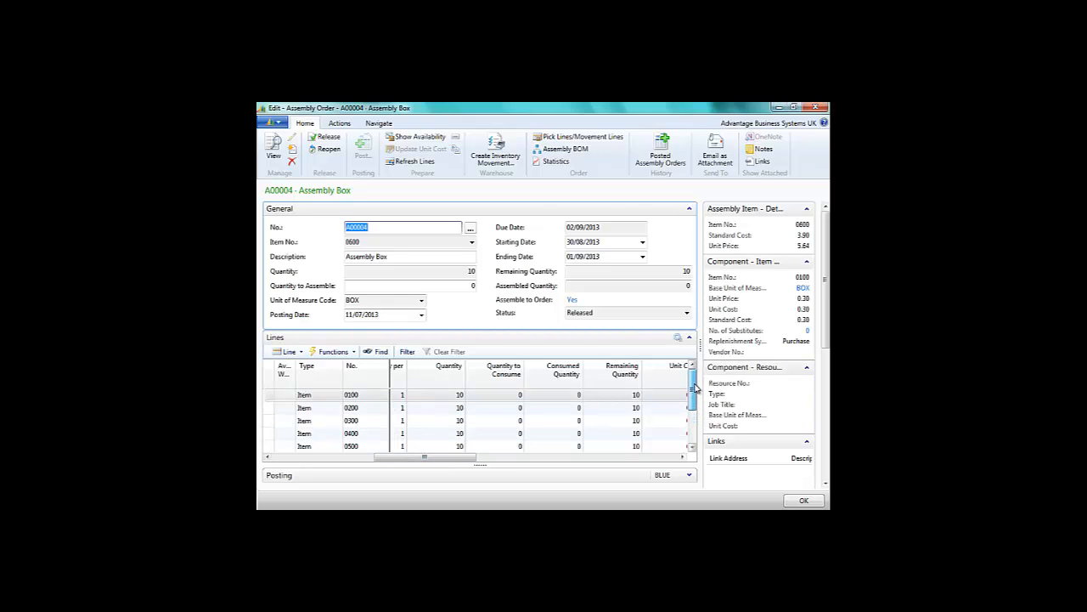
drag(474, 462, 460, 462)
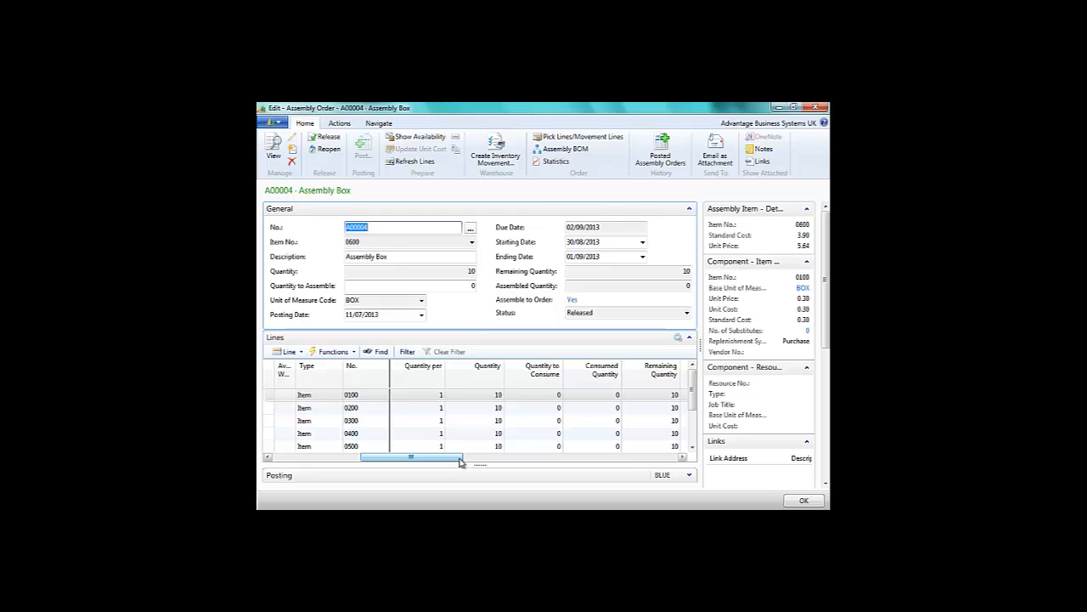
- Show the assembly order's availability, review the component quantities and how many can be assembled, and accept the prompt
click(338, 124)
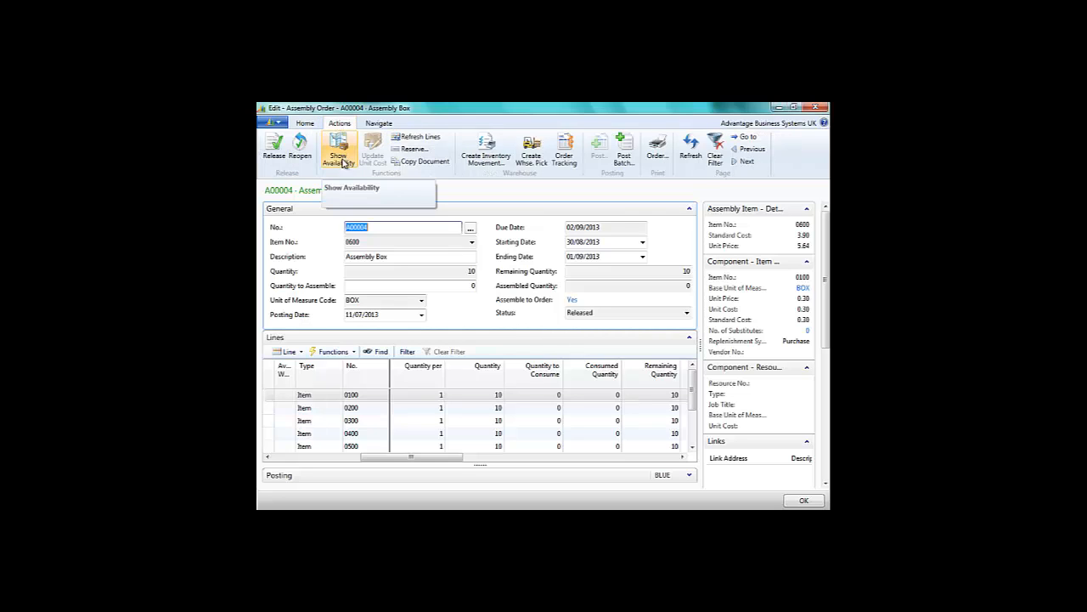
click(340, 150)
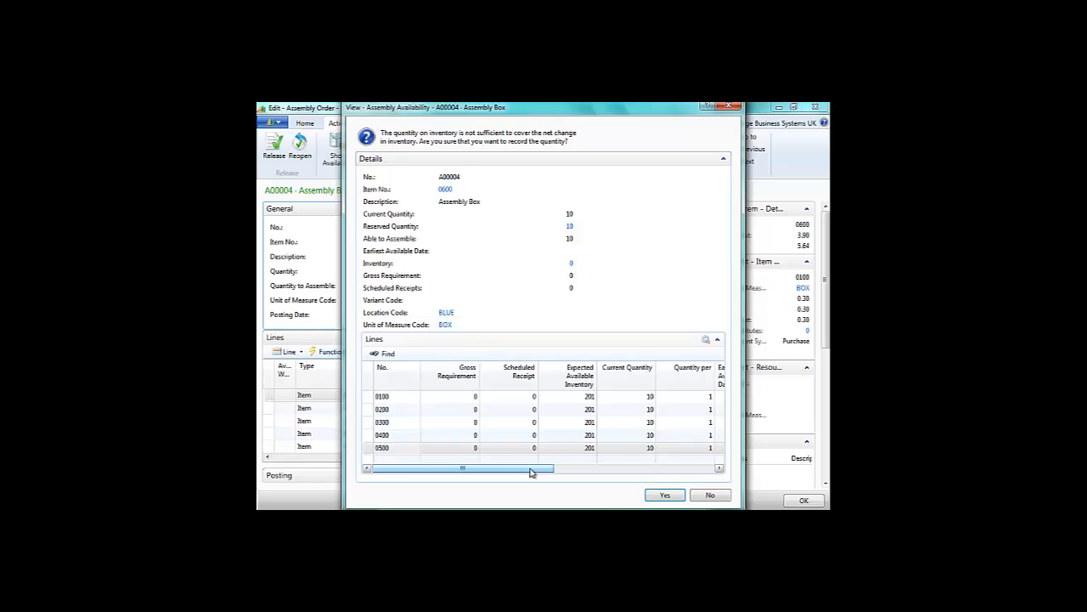
drag(532, 472, 546, 472)
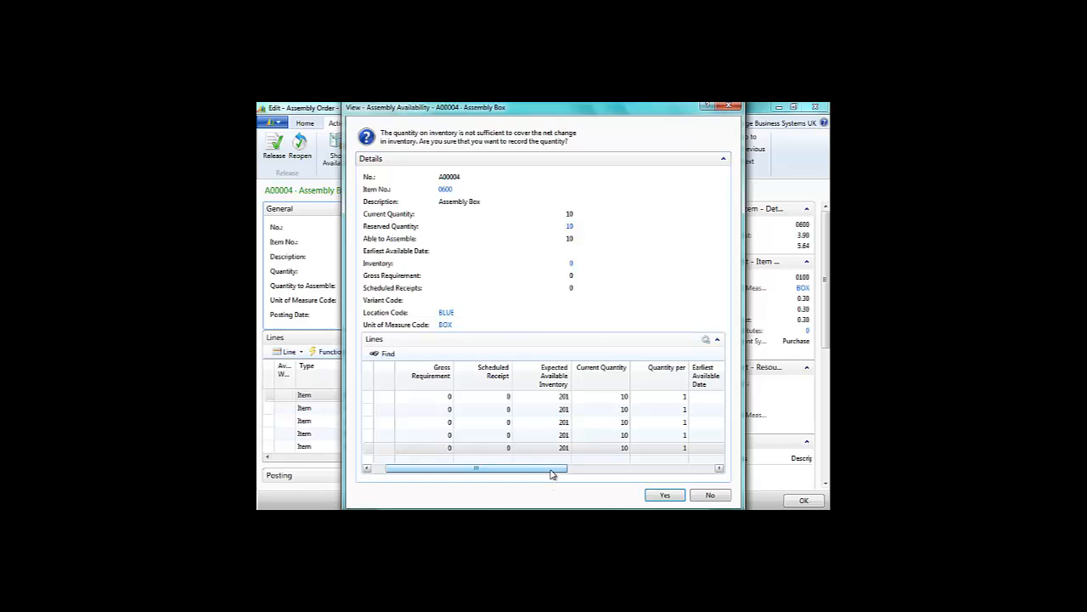
drag(556, 472, 662, 478)
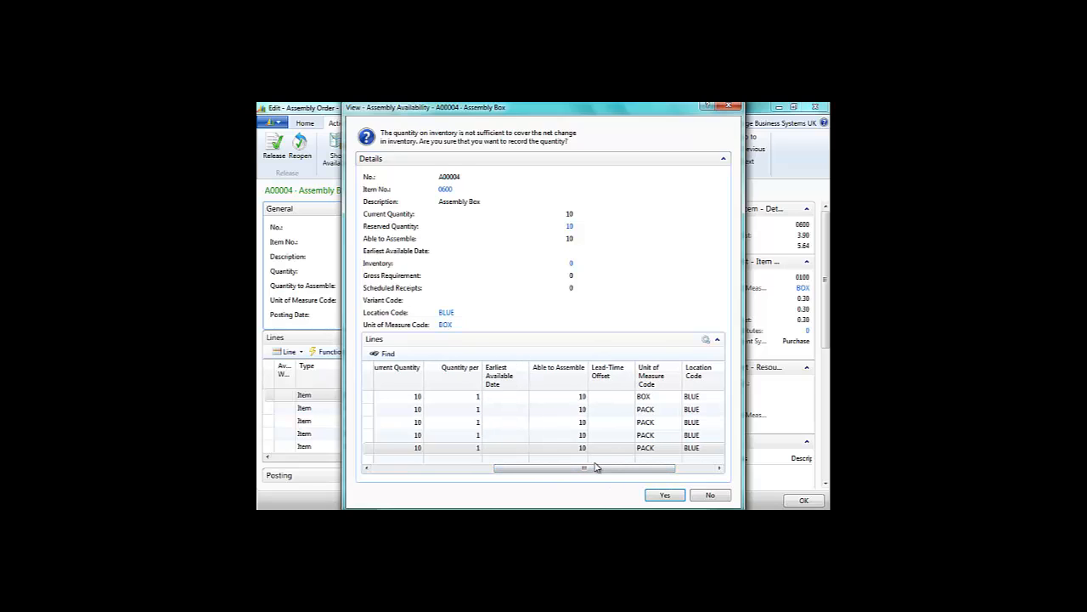
click(667, 495)
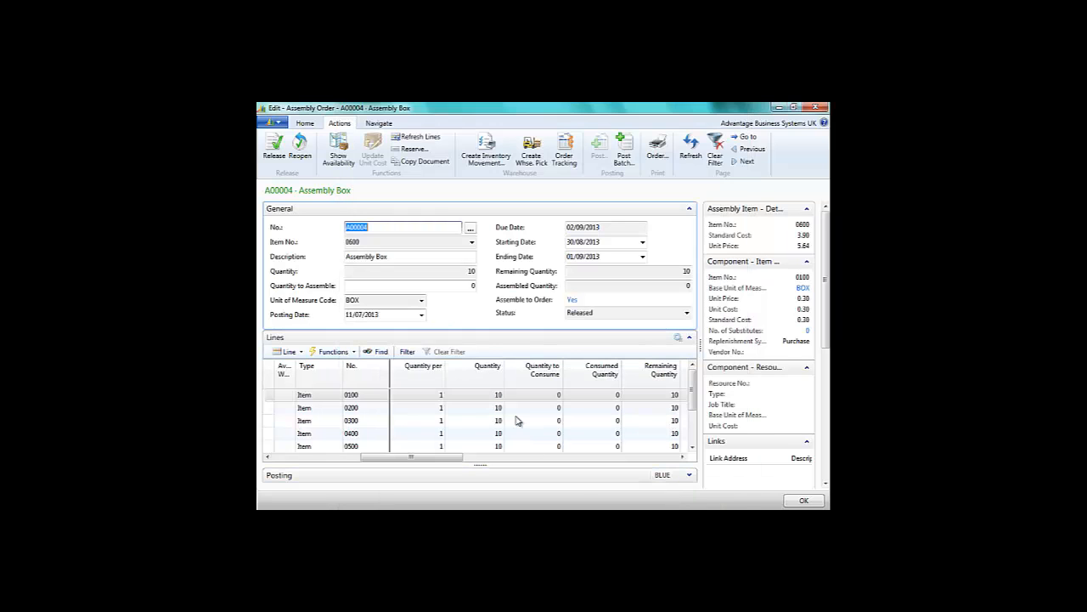
- Close the assembly order, the assembly orders list and the sales order, and return to the Items list
click(456, 396)
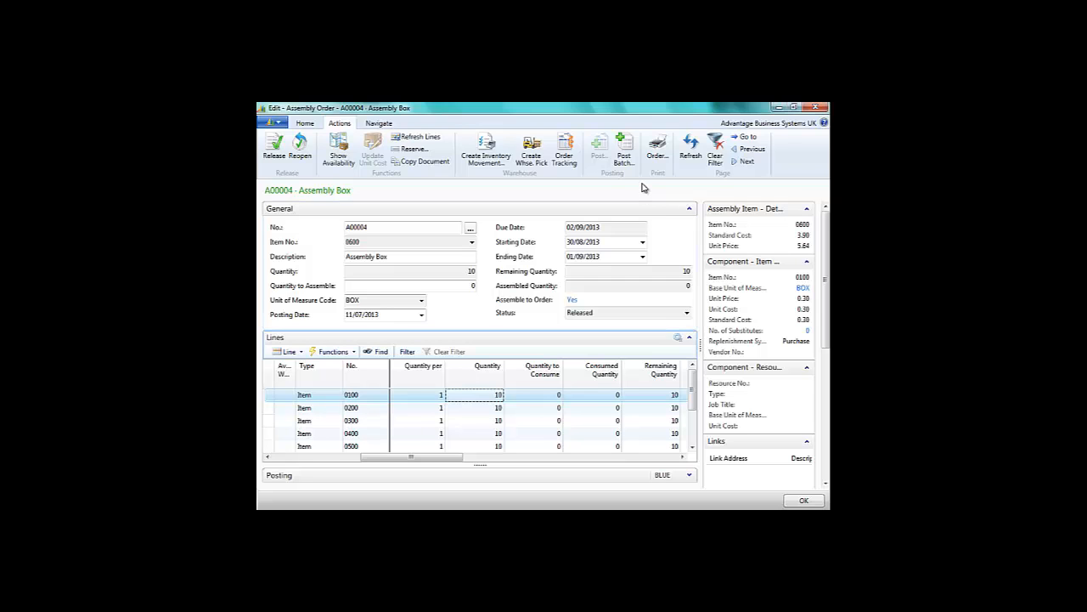
key(Escape)
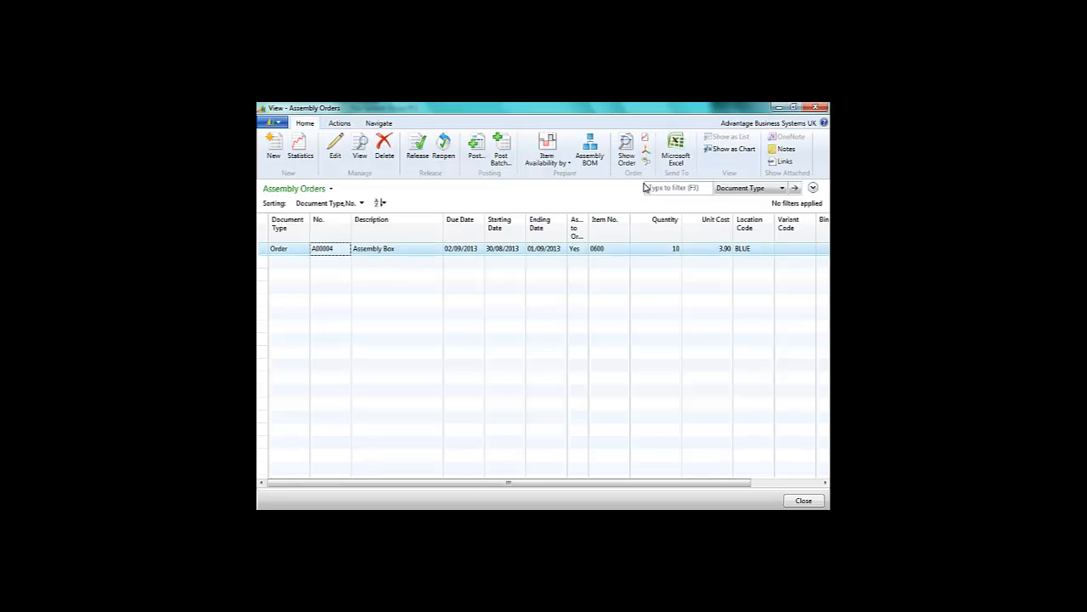
key(Escape)
key(Escape)
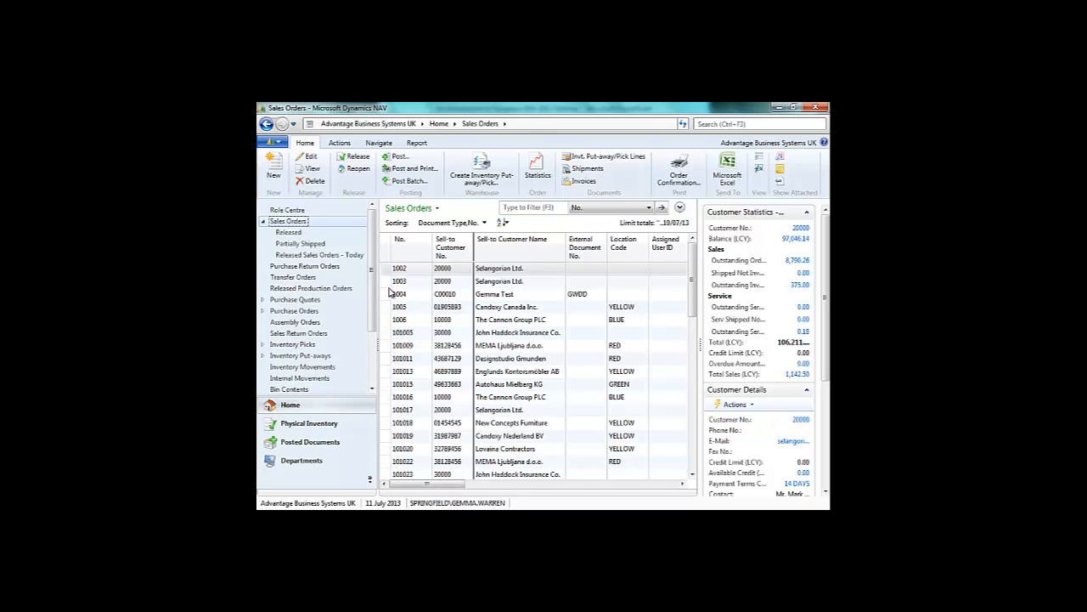
click(292, 125)
click(282, 155)
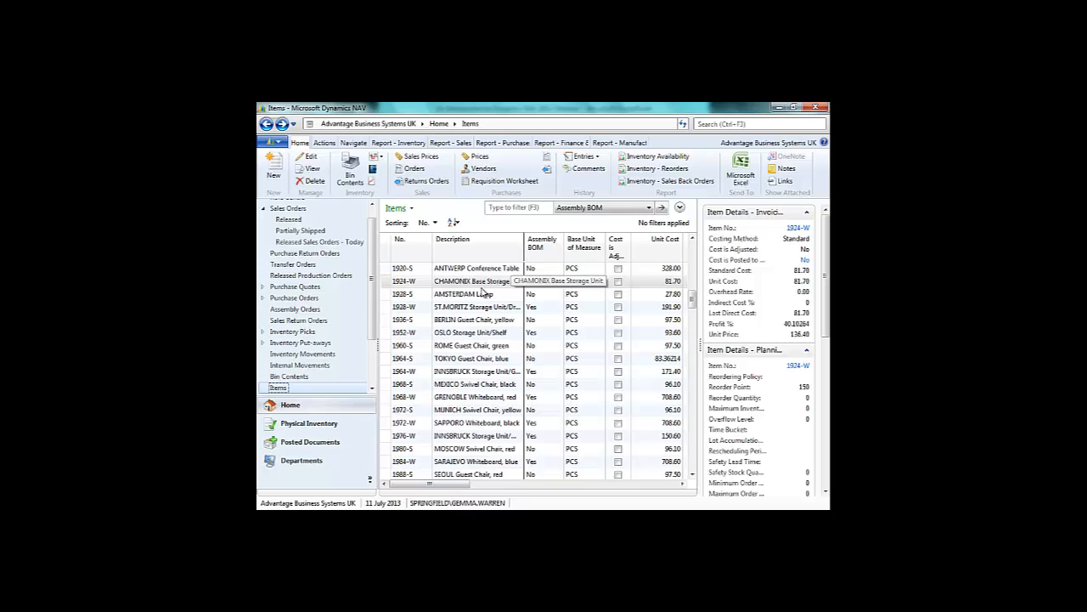
- Inspect the replenishment, planning and general details of item 1924-W, CHAMONIX Base Storage Unit, and the ledger entries behind its inventory
double_click(506, 282)
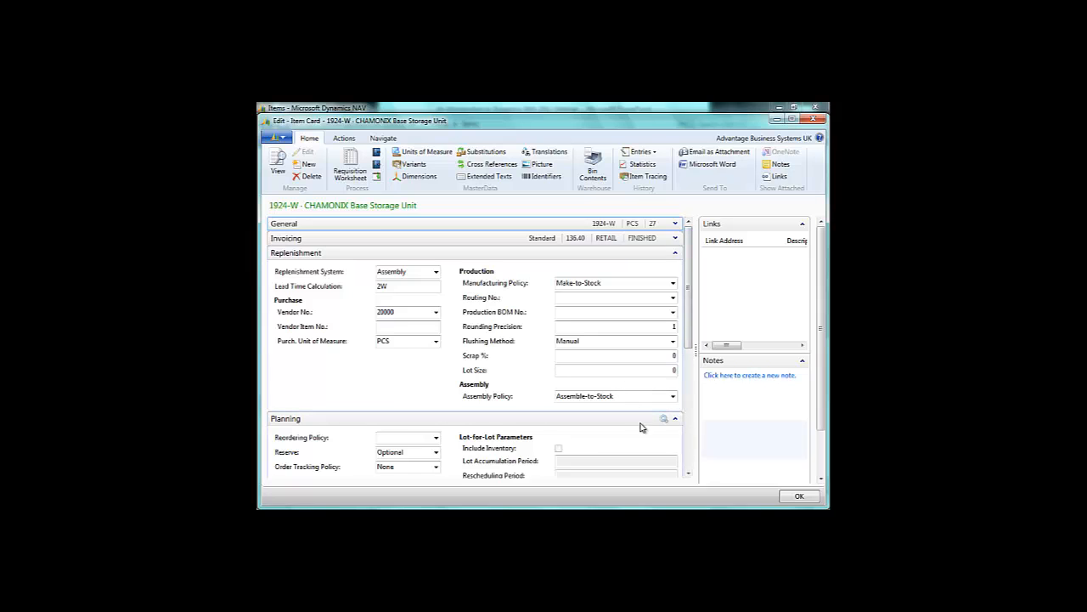
click(676, 253)
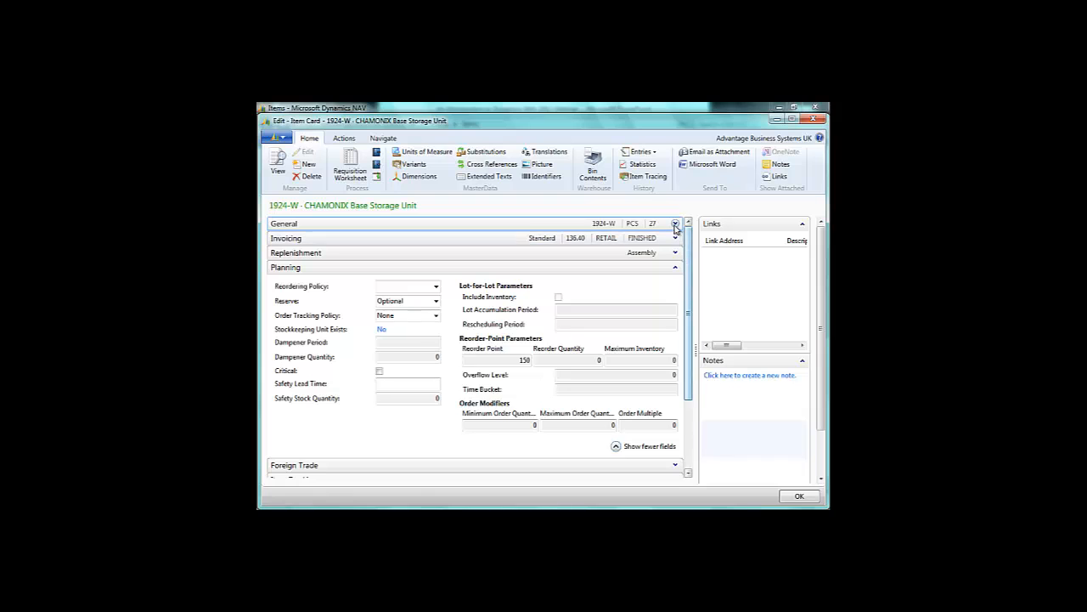
click(676, 225)
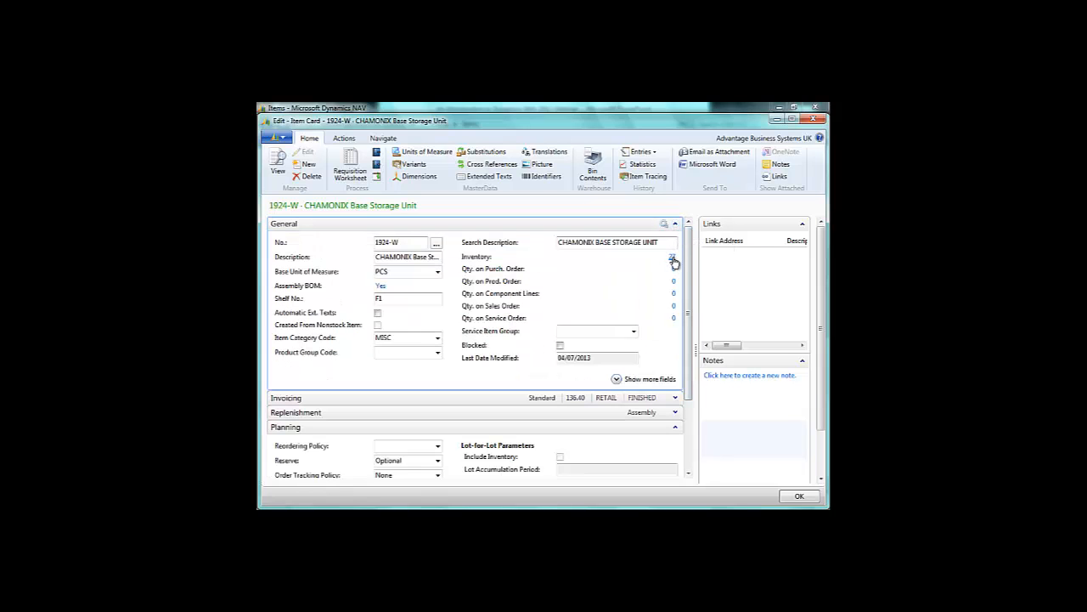
click(673, 257)
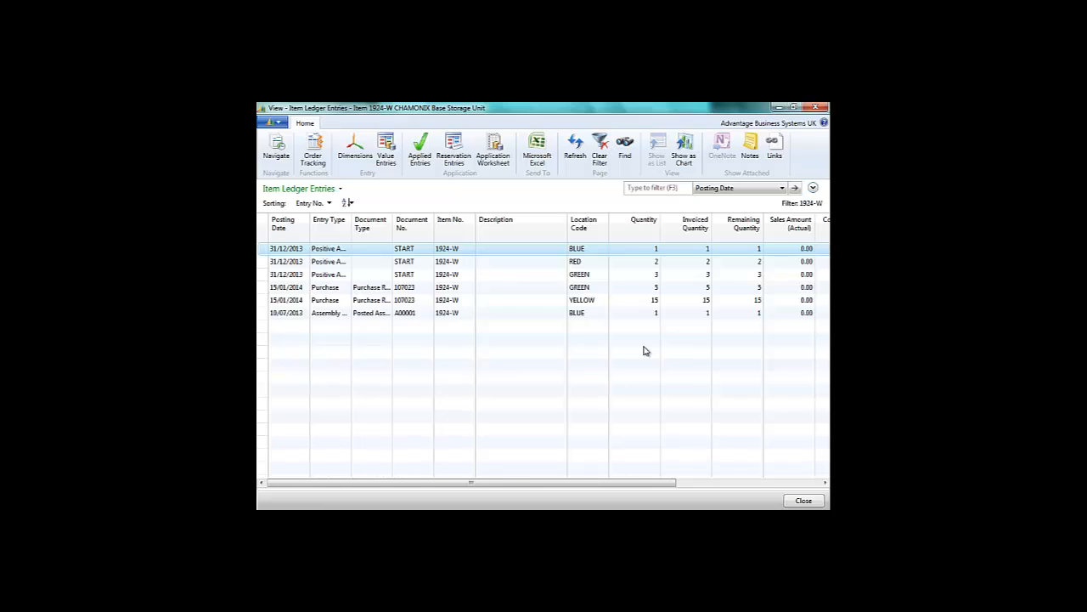
key(Escape)
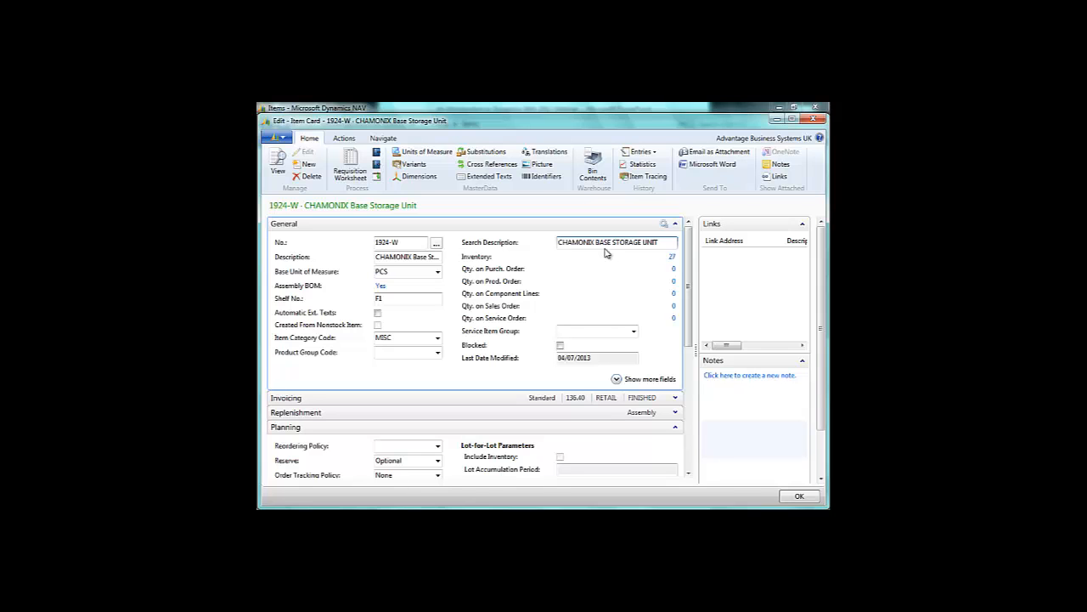
key(Escape)
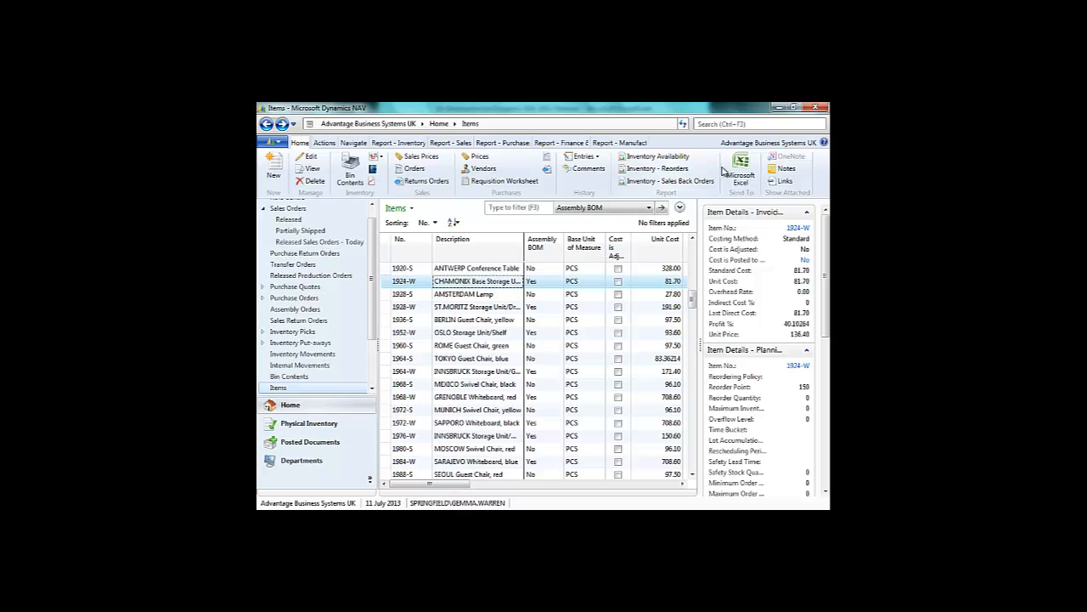
- Open the Assembly Orders list from the Warehouse department's Assembly area and start a new assembly order
click(304, 461)
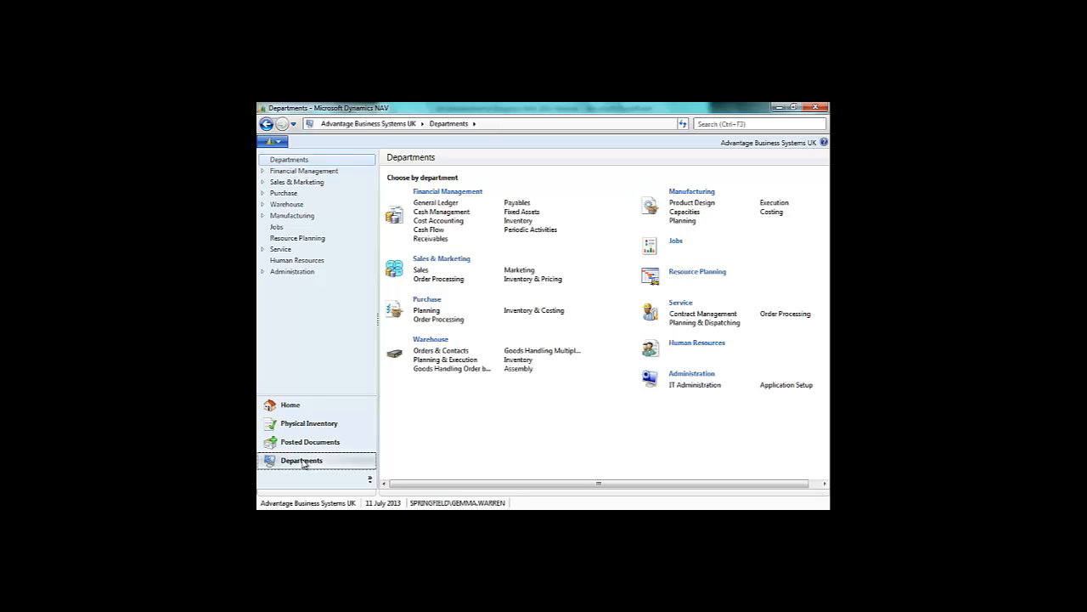
click(287, 205)
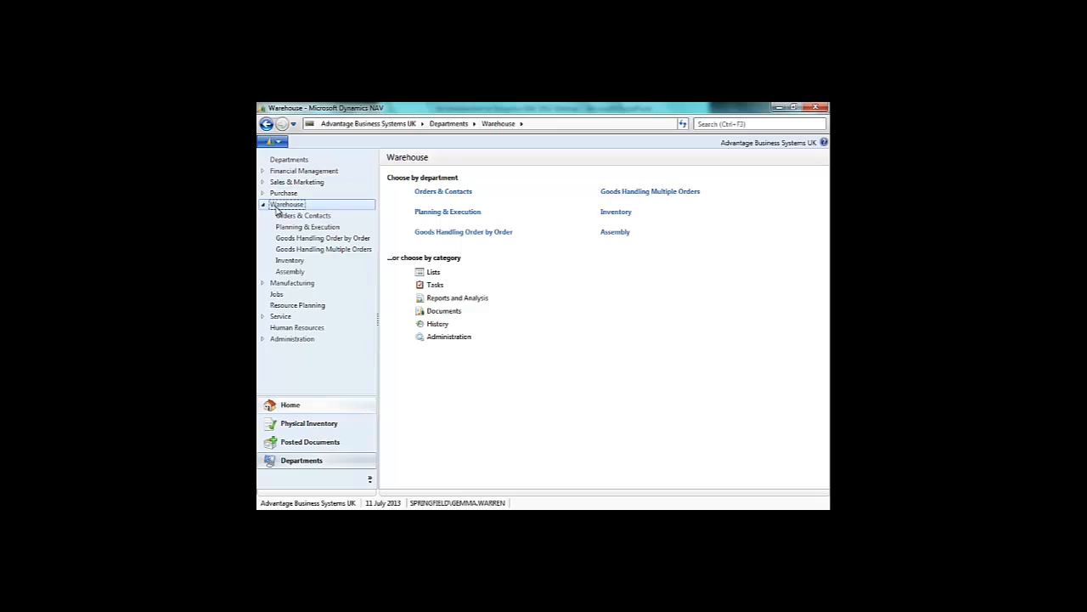
click(610, 234)
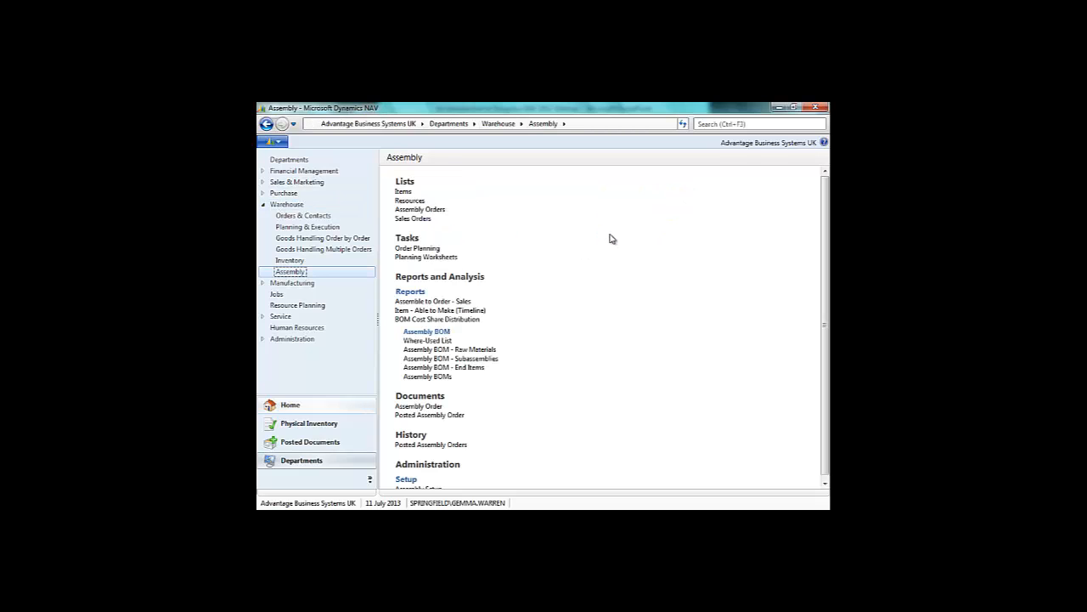
click(434, 211)
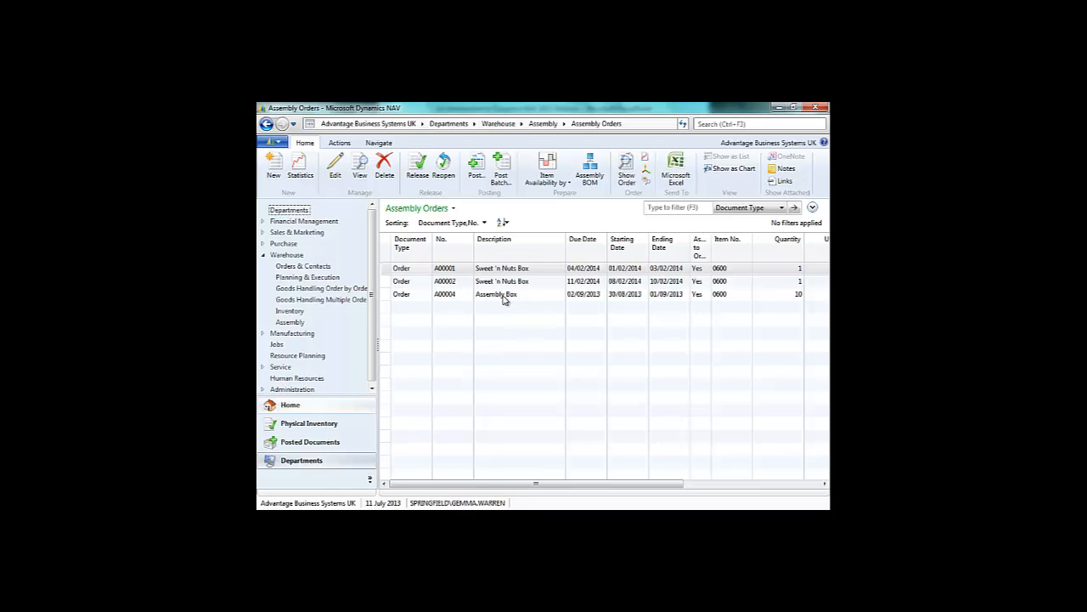
click(272, 165)
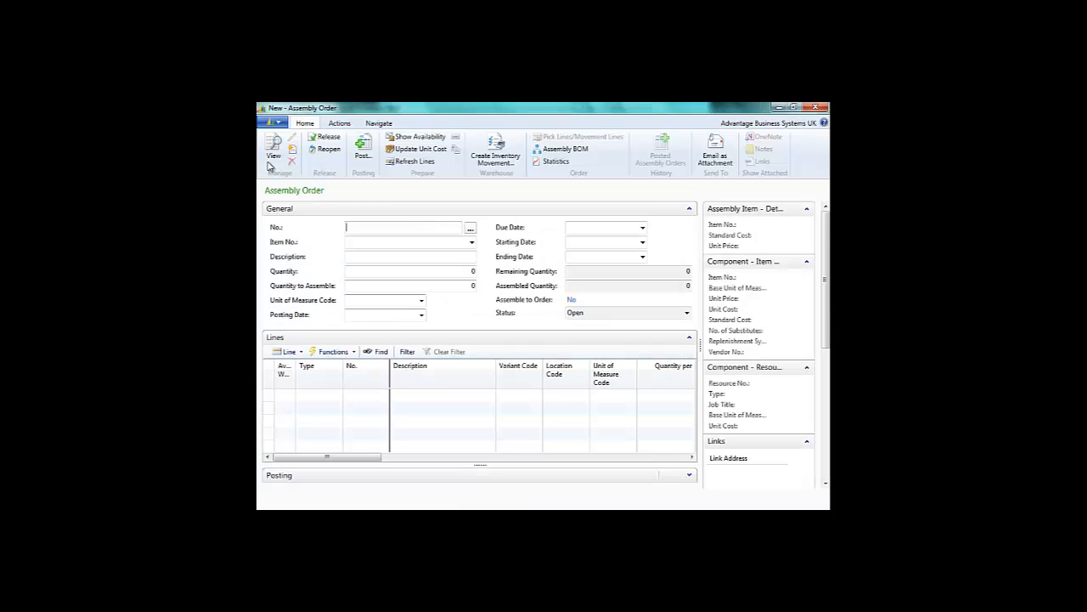
- Assign item 1924-W, CHAMONIX Base Storage Unit, to the new assembly order
click(383, 244)
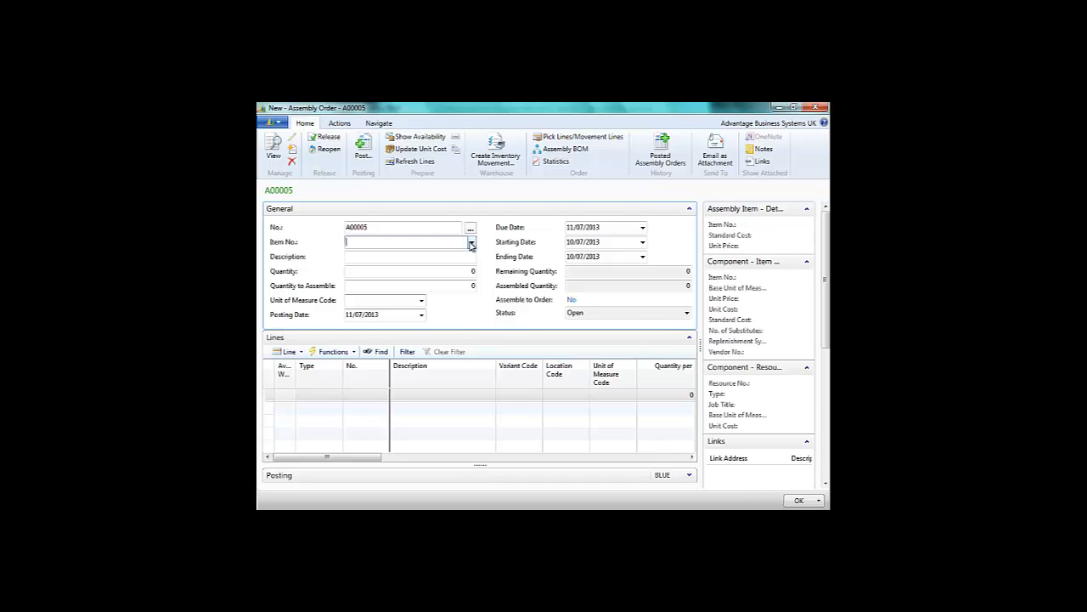
click(472, 243)
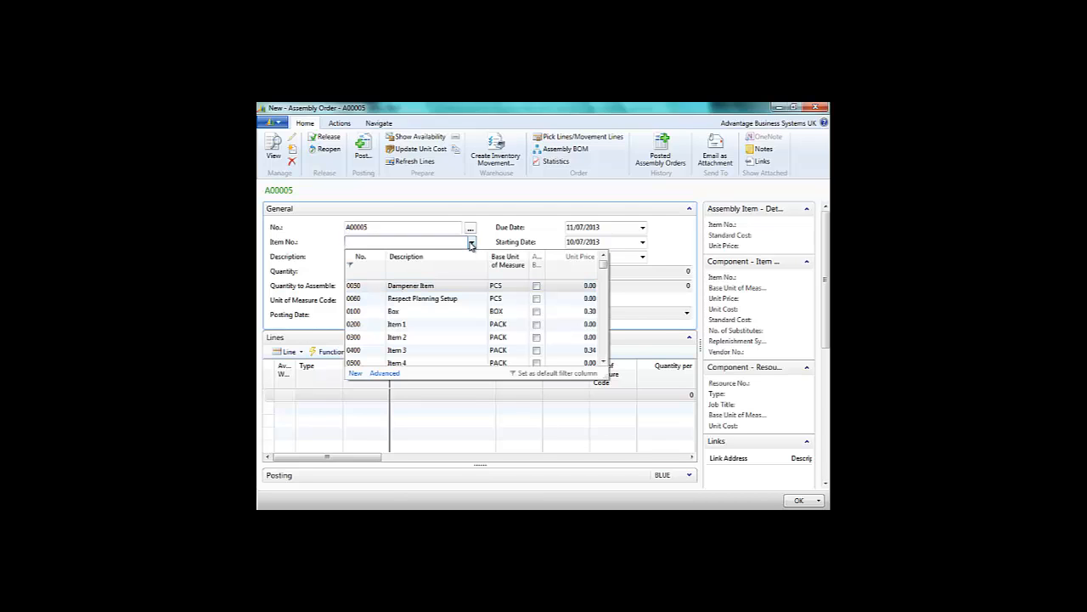
text(1)
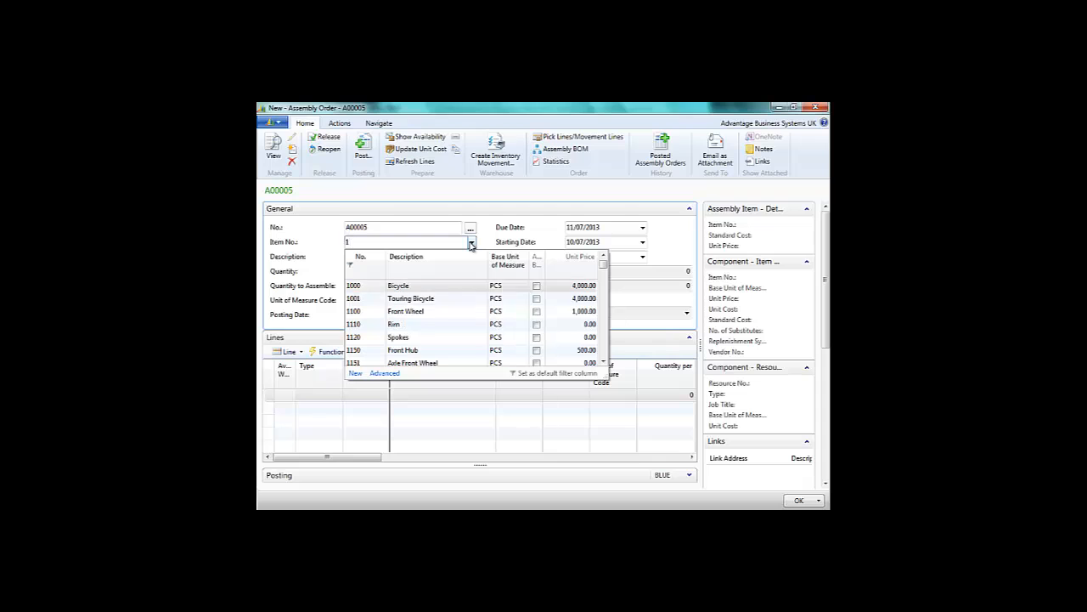
text(924)
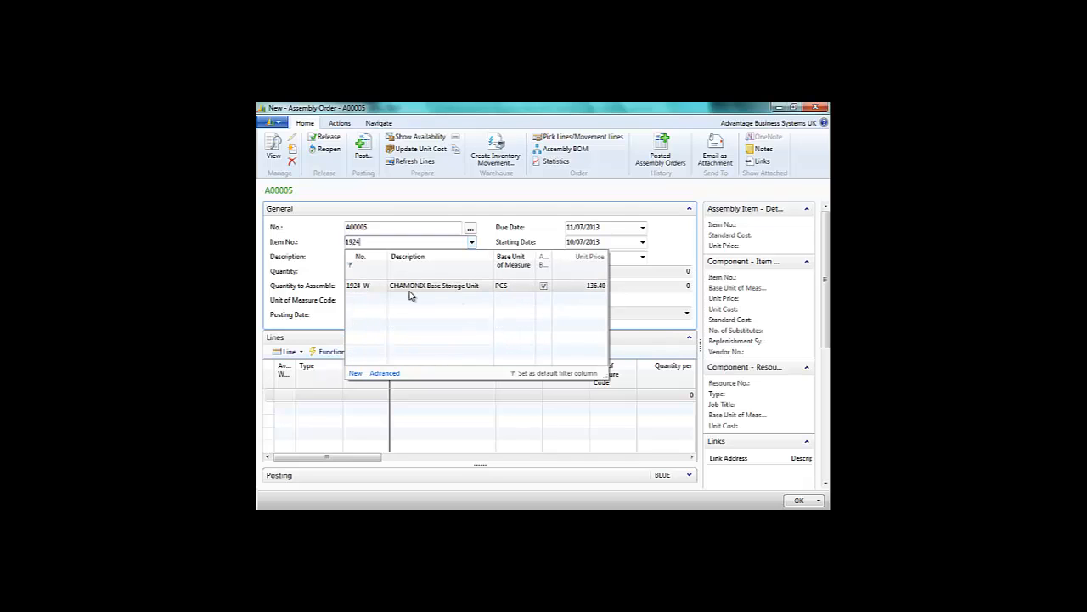
click(360, 287)
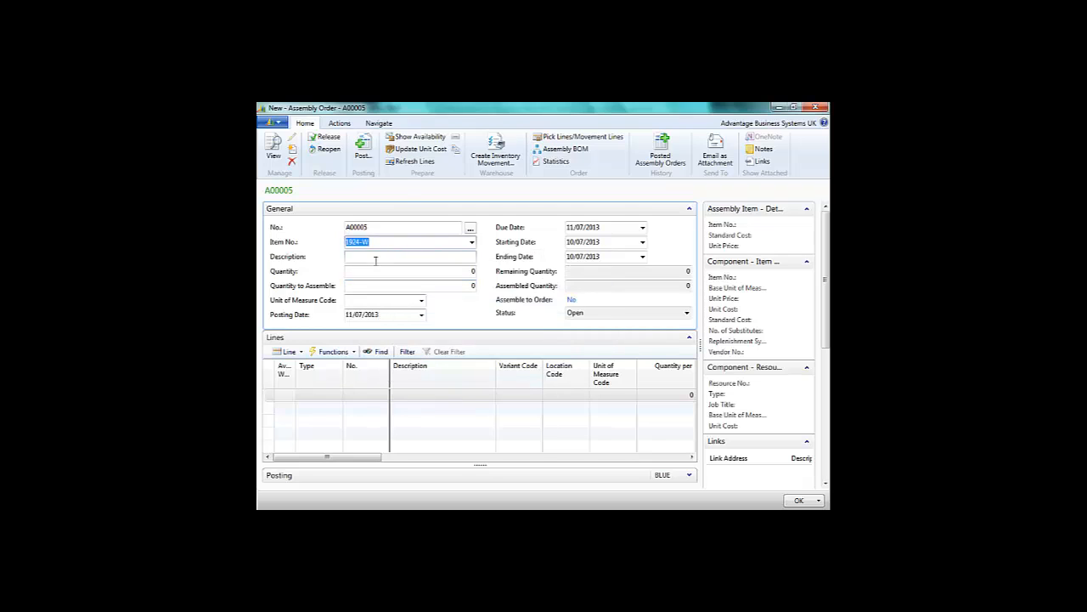
drag(347, 257, 377, 260)
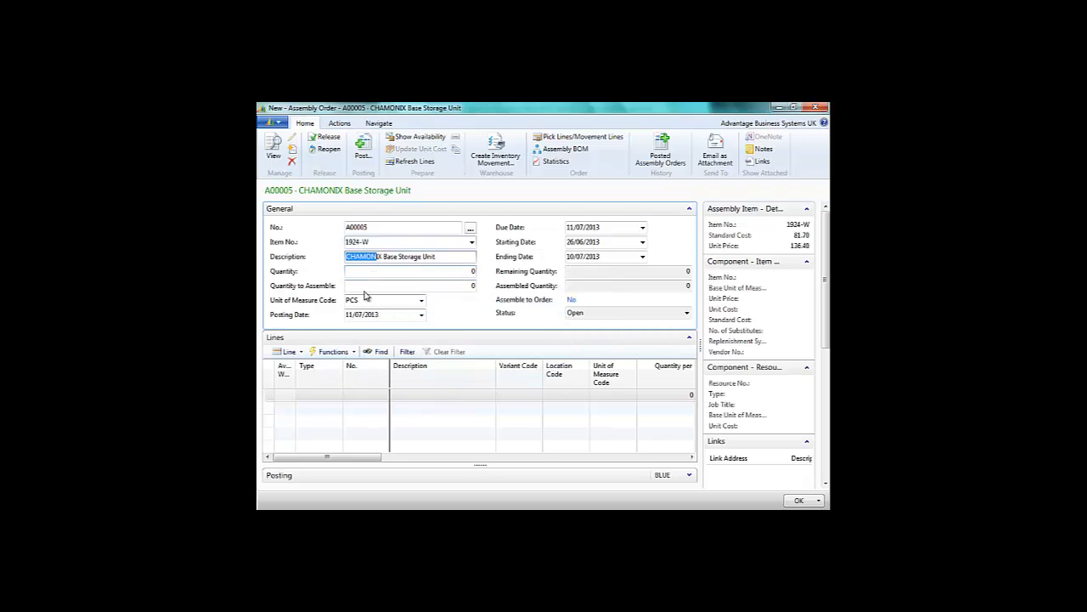
- Set the assembly order's posting date to 15/08/2013
click(421, 314)
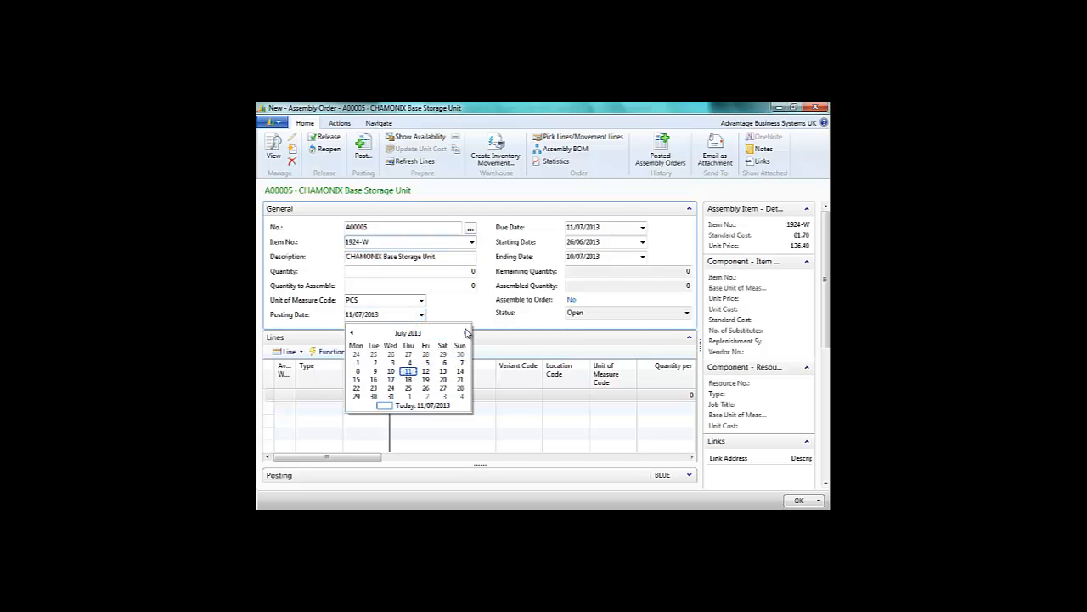
click(408, 334)
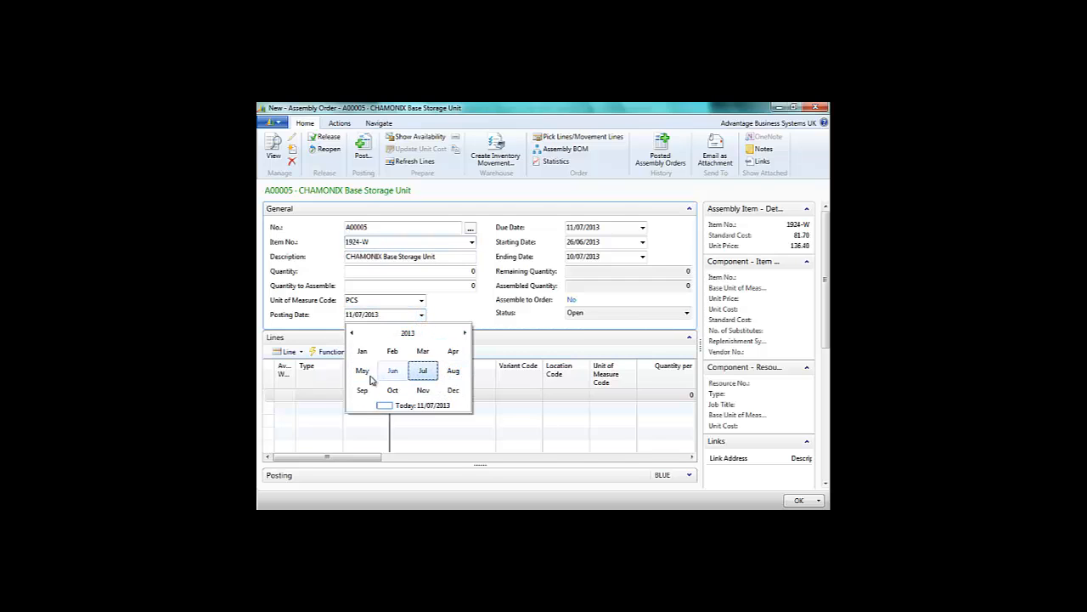
click(453, 370)
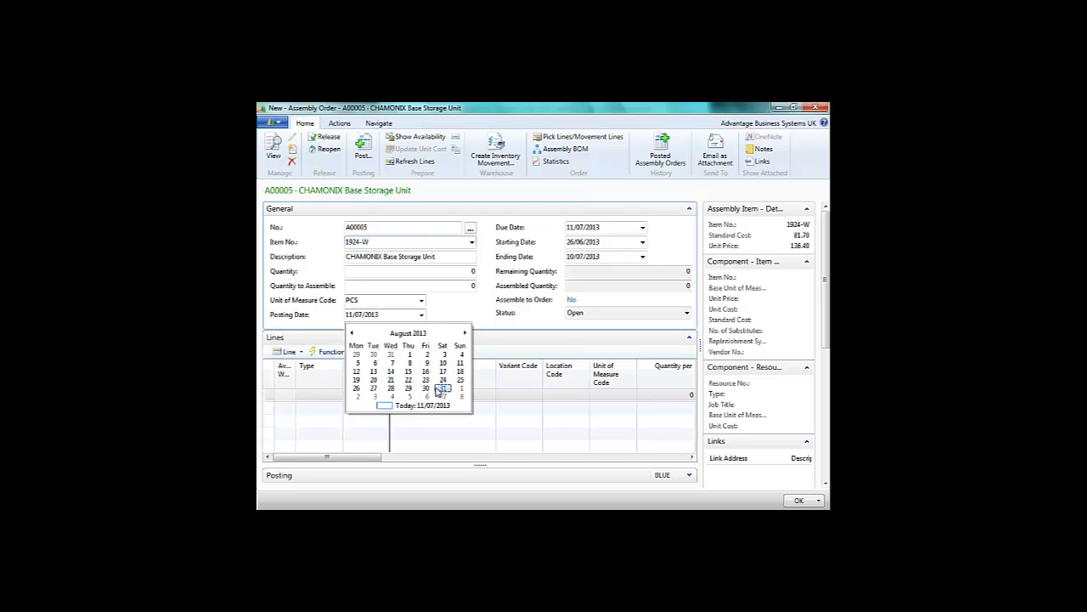
click(409, 376)
- Copy the posting date into the due date so it reads 15/08/2013, and check the starting and ending dates
key(ctrl+c)
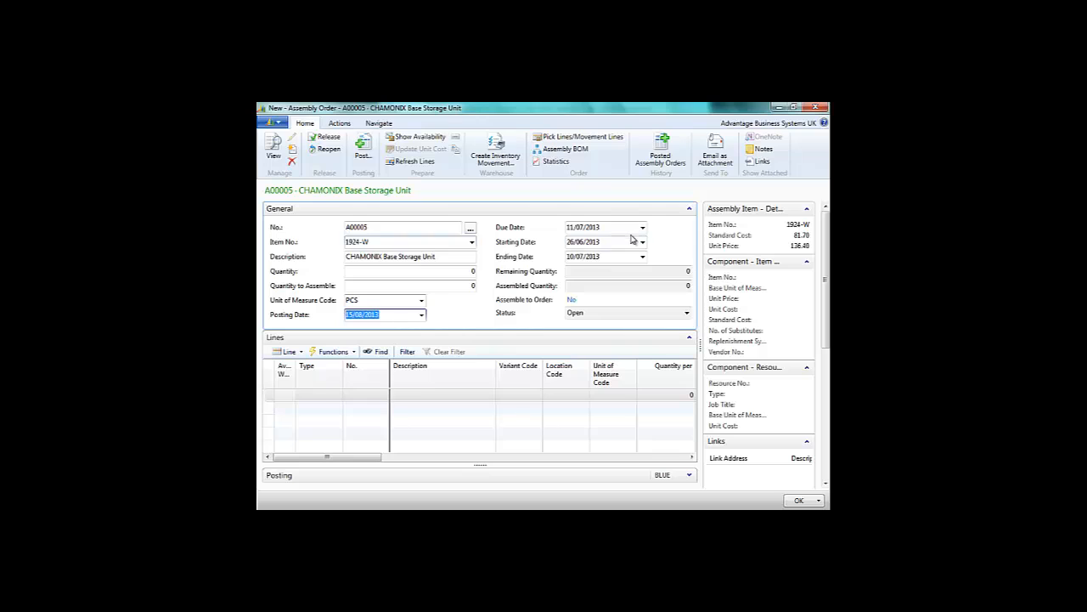
drag(619, 230, 513, 228)
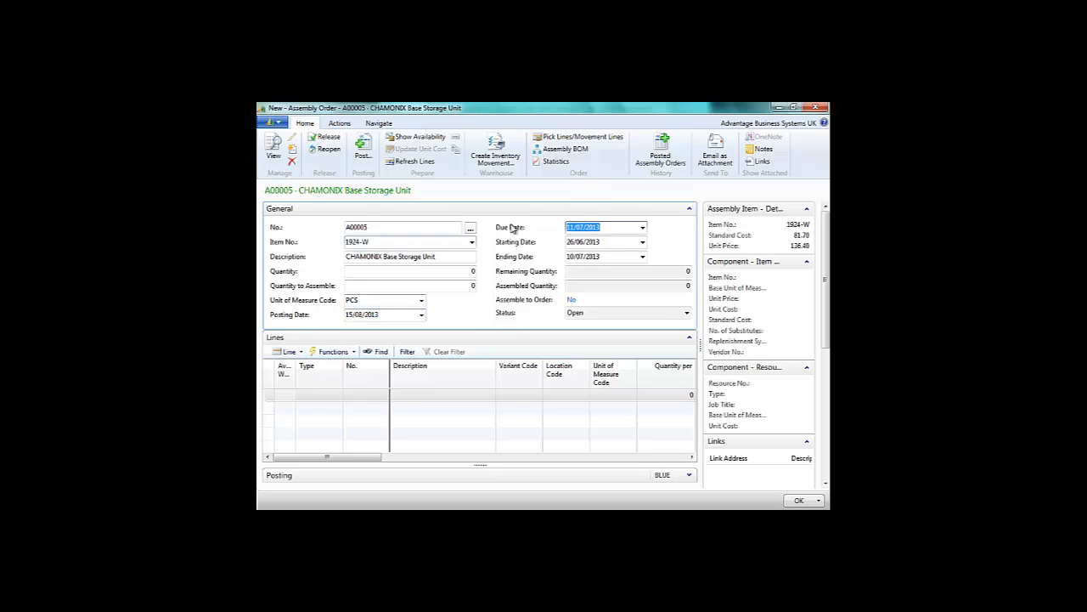
key(ctrl+v)
click(605, 239)
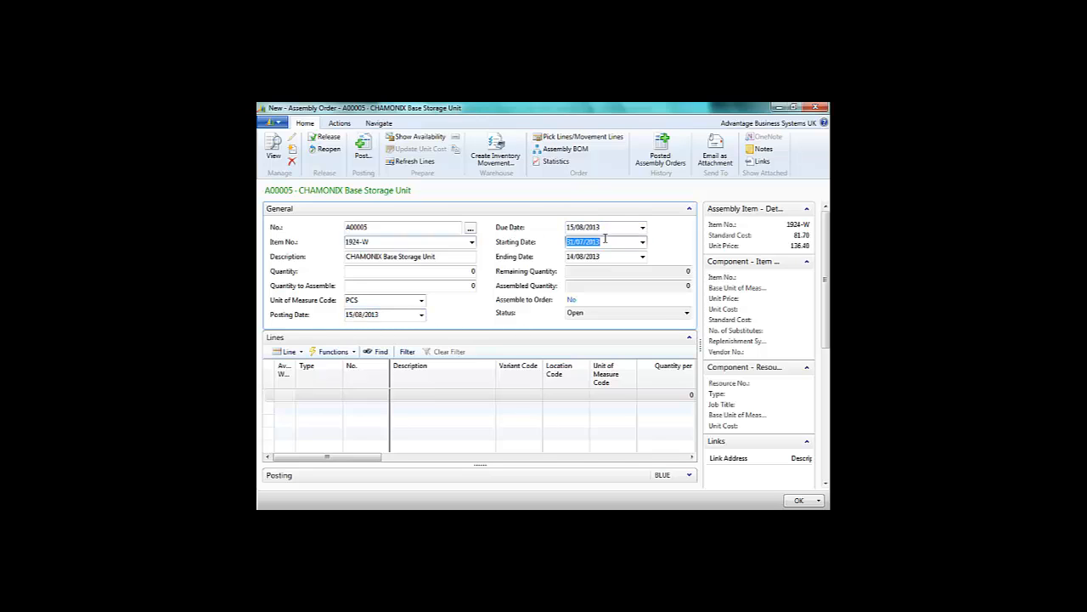
click(607, 229)
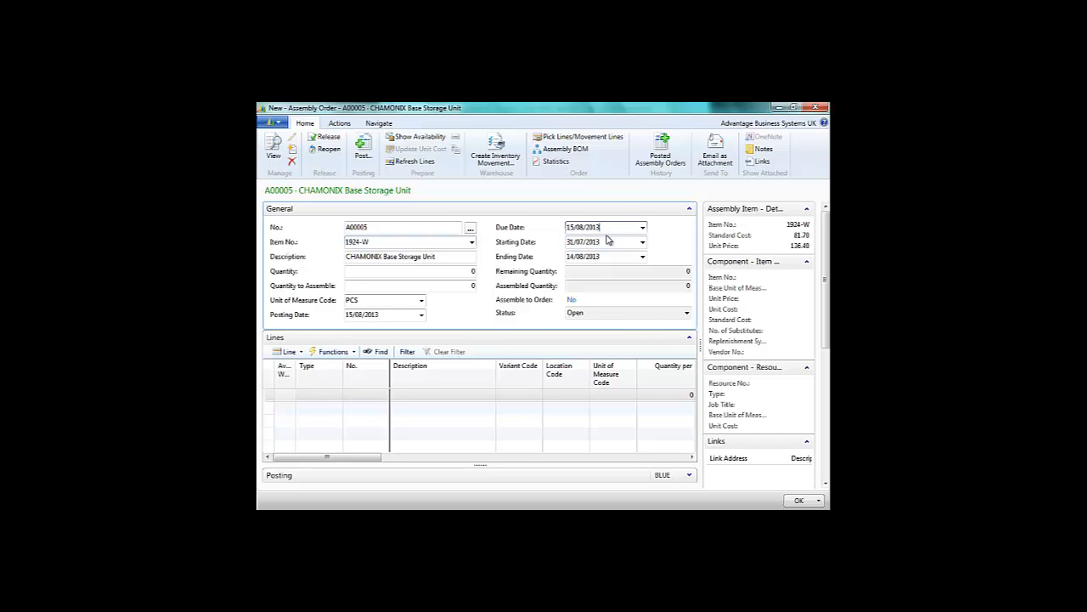
click(608, 241)
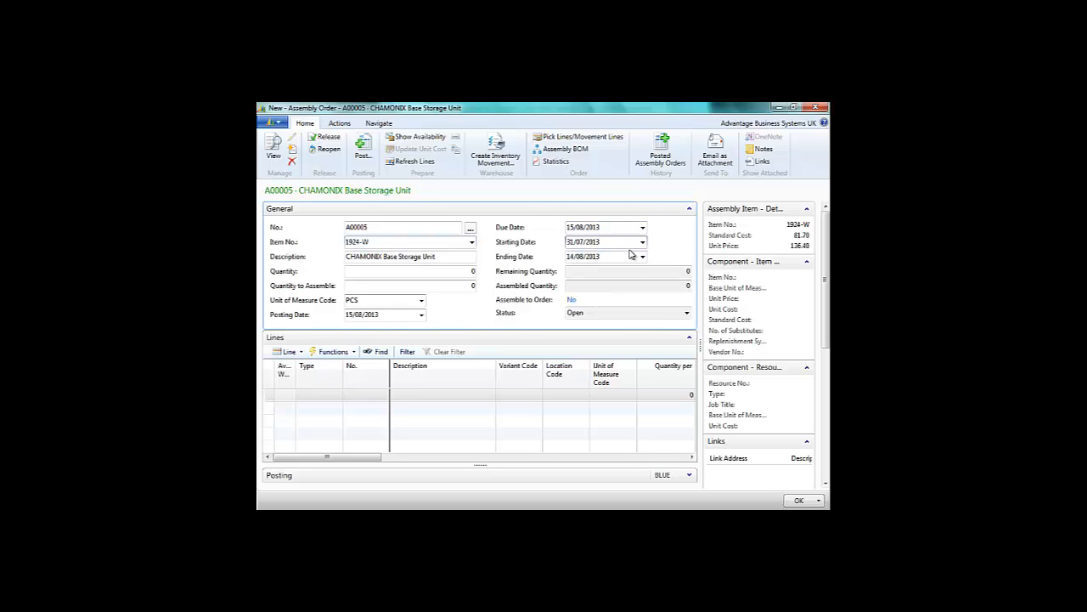
click(614, 226)
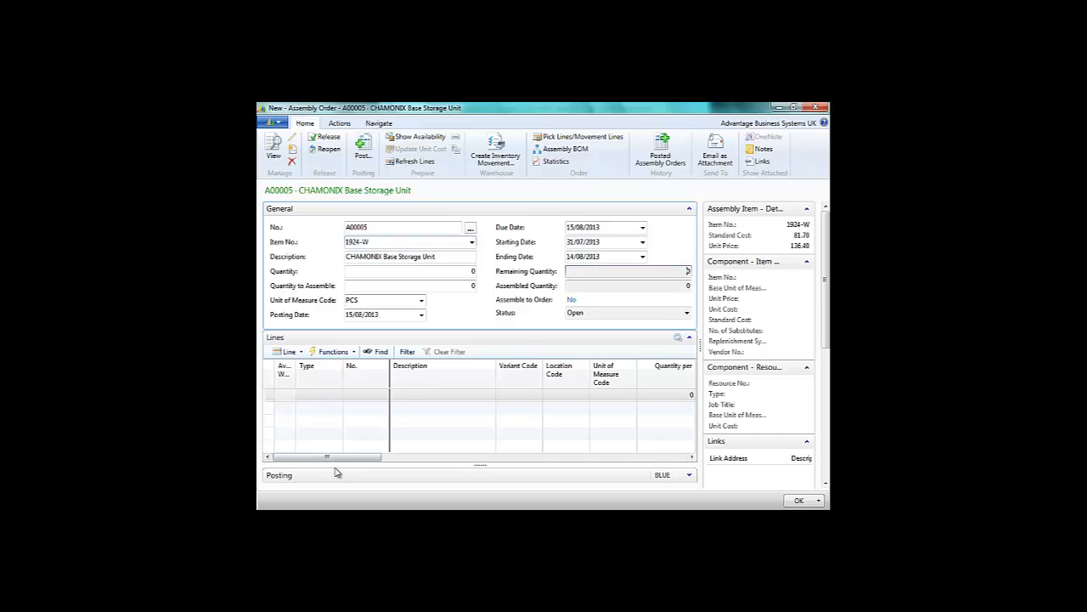
- Add an order line of type Item for 1924-W, CHAMONIX Base Storage Unit, and check the functions offered for the line
click(289, 397)
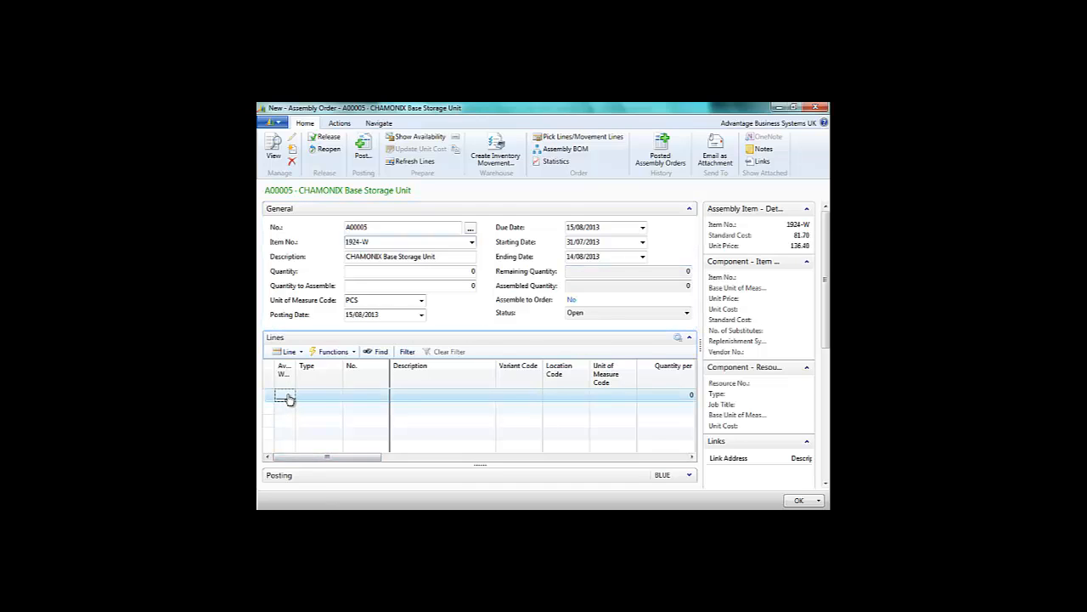
click(312, 395)
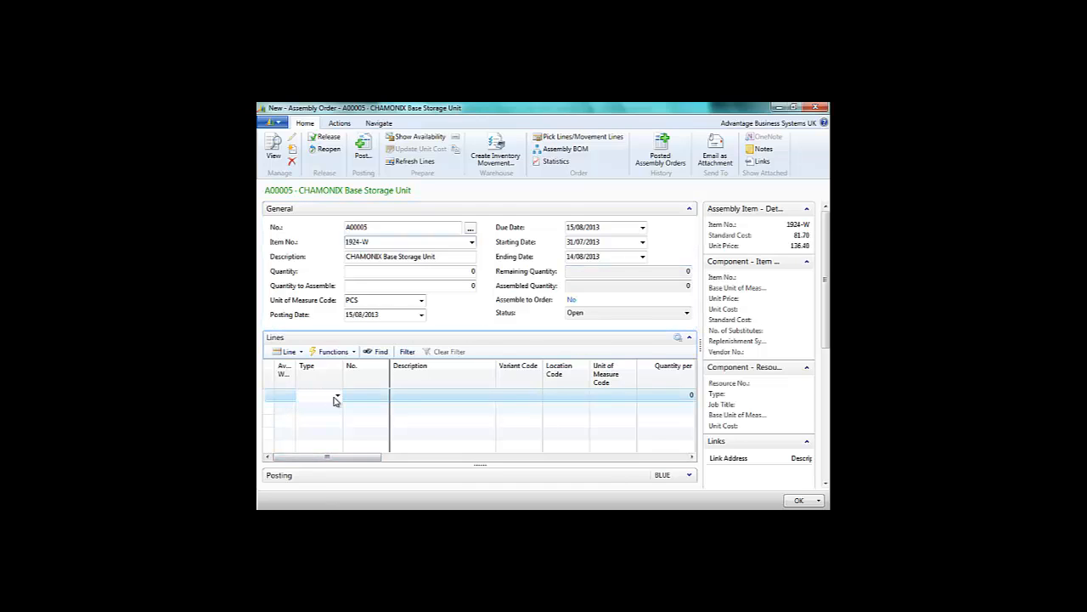
click(338, 397)
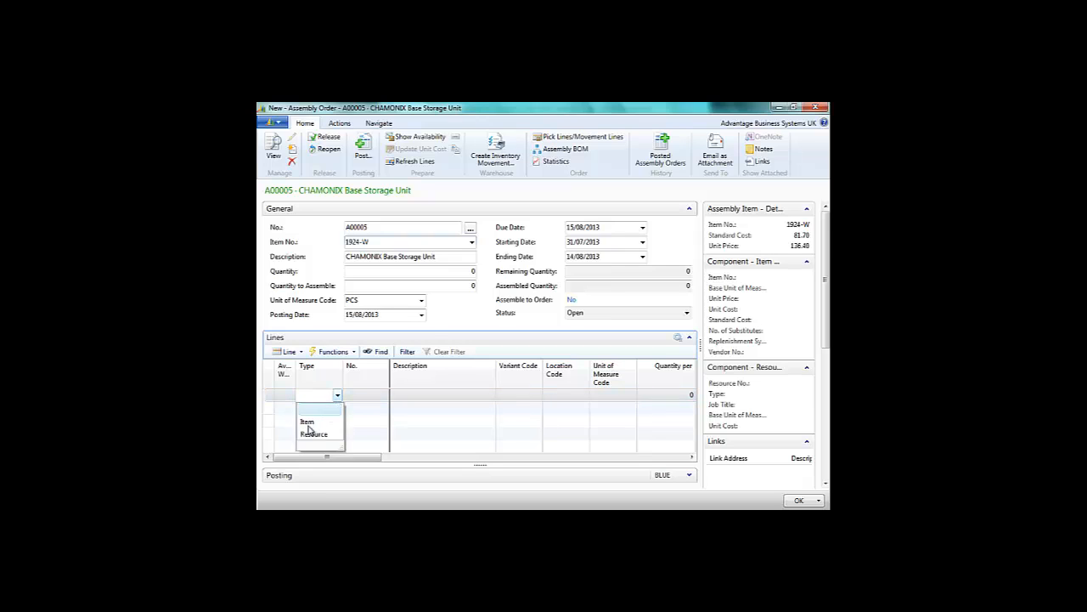
click(309, 423)
key(Tab)
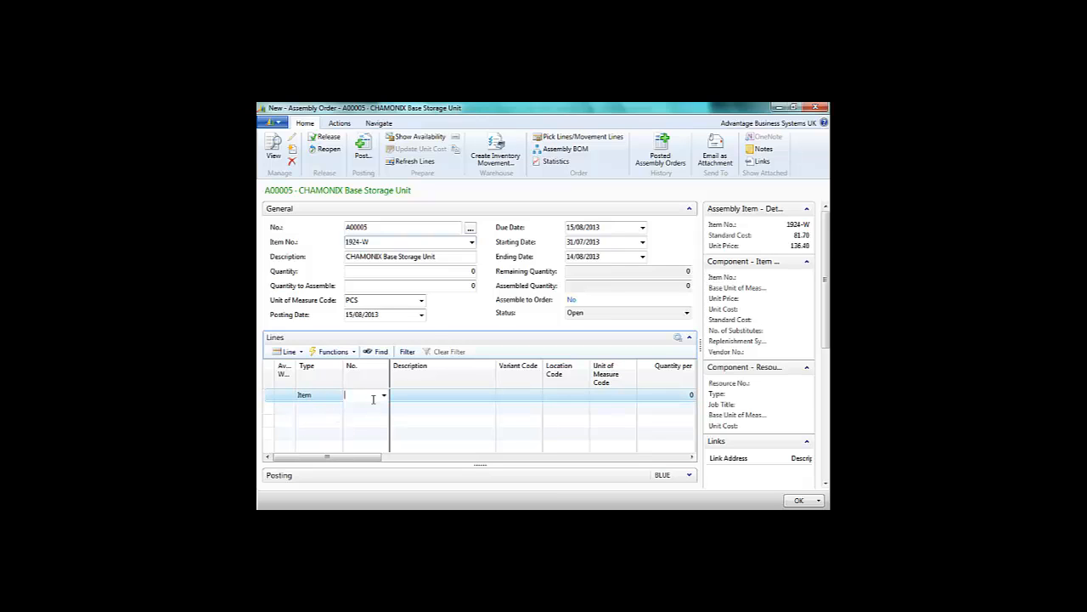
text(1924)
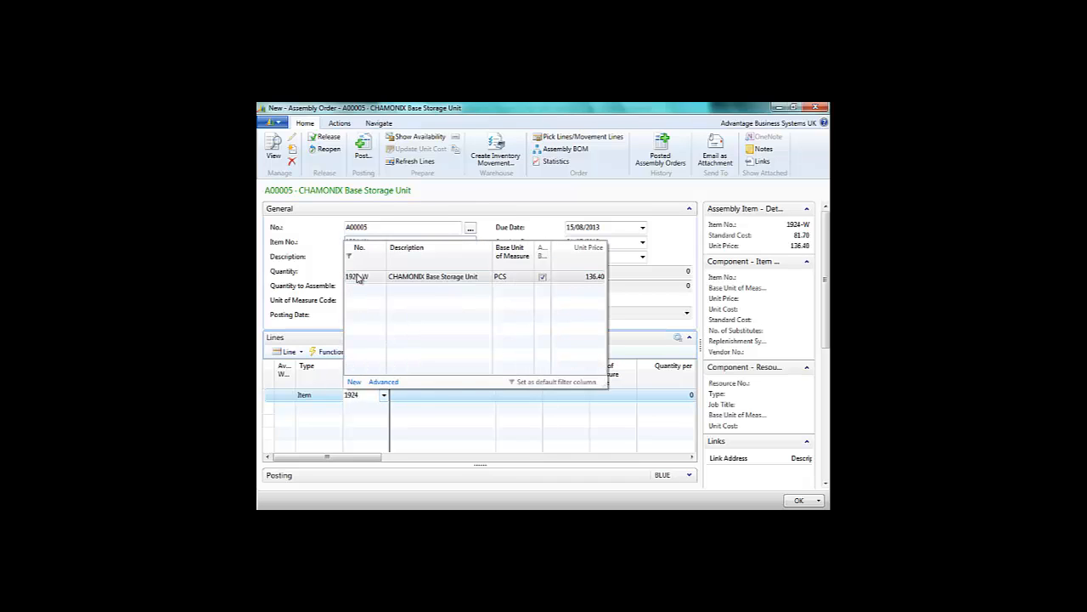
click(358, 277)
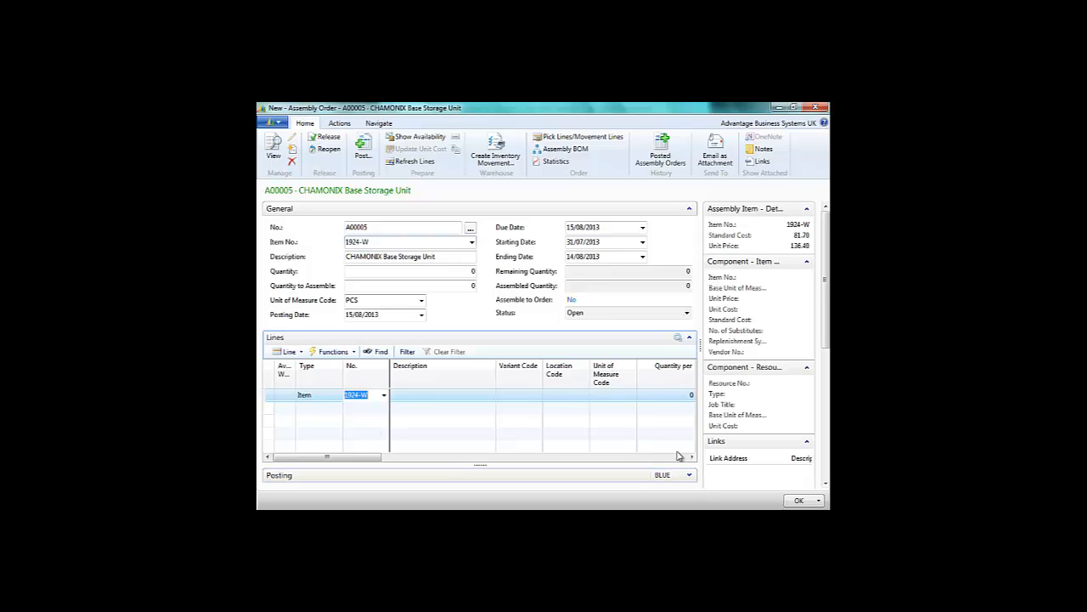
key(Tab)
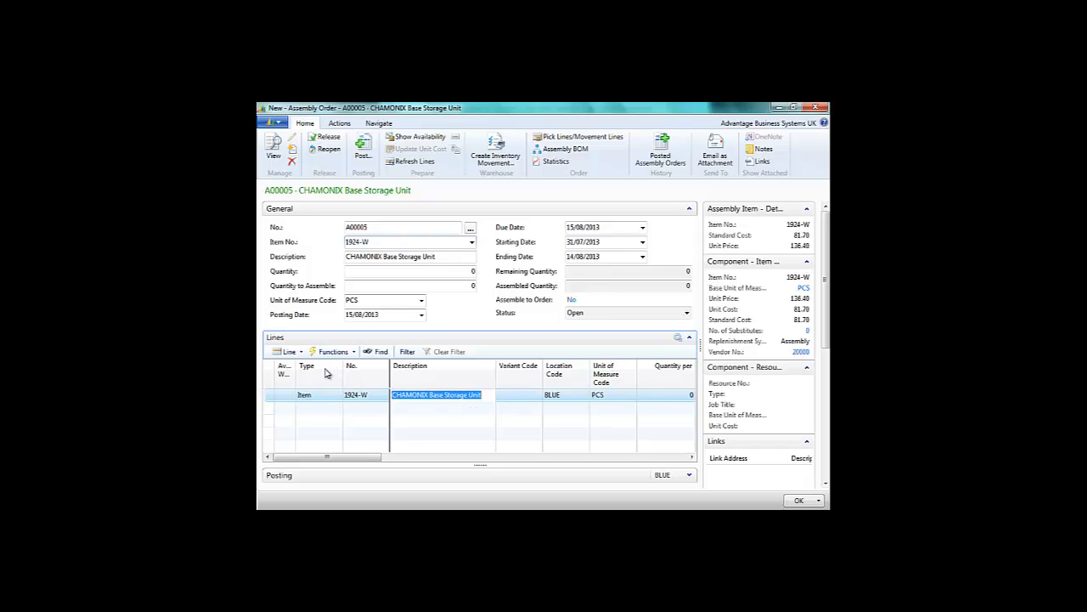
click(292, 351)
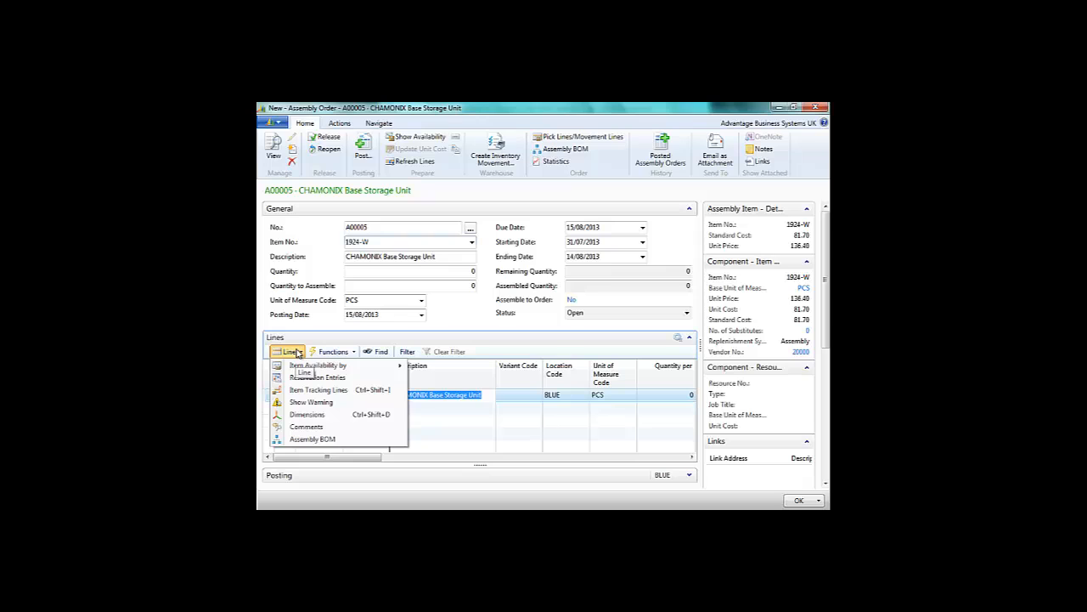
click(297, 352)
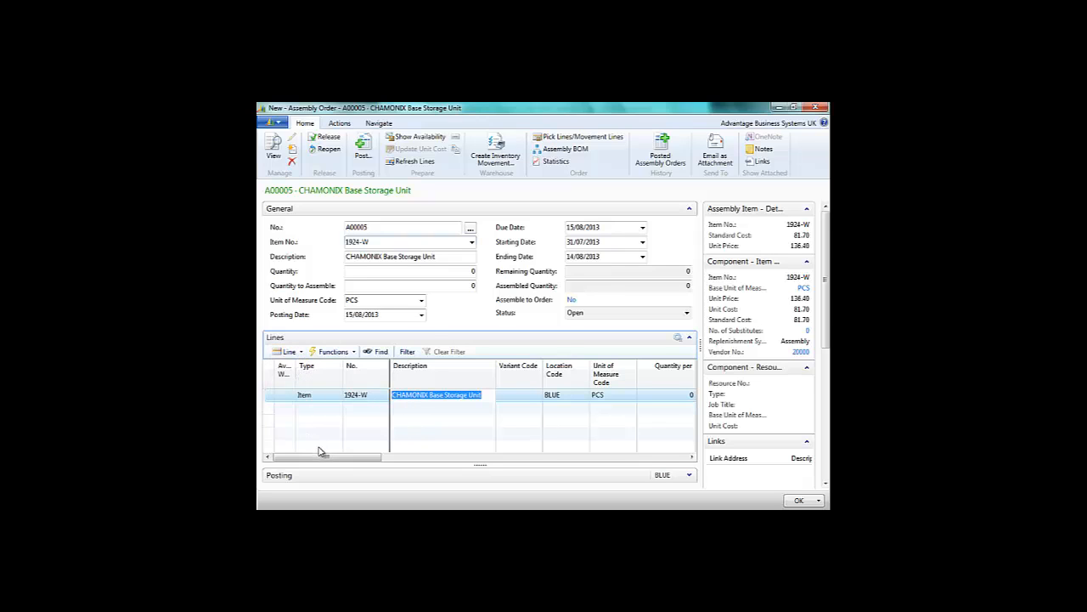
- Set the assembly order's quantity to 1 so its component lines are filled in
click(634, 229)
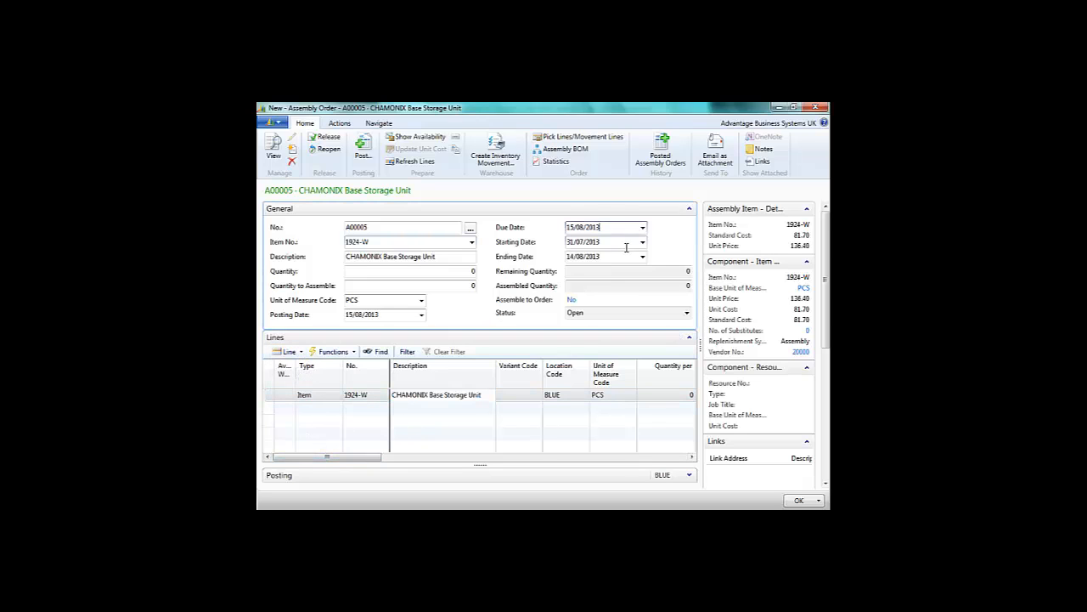
click(609, 287)
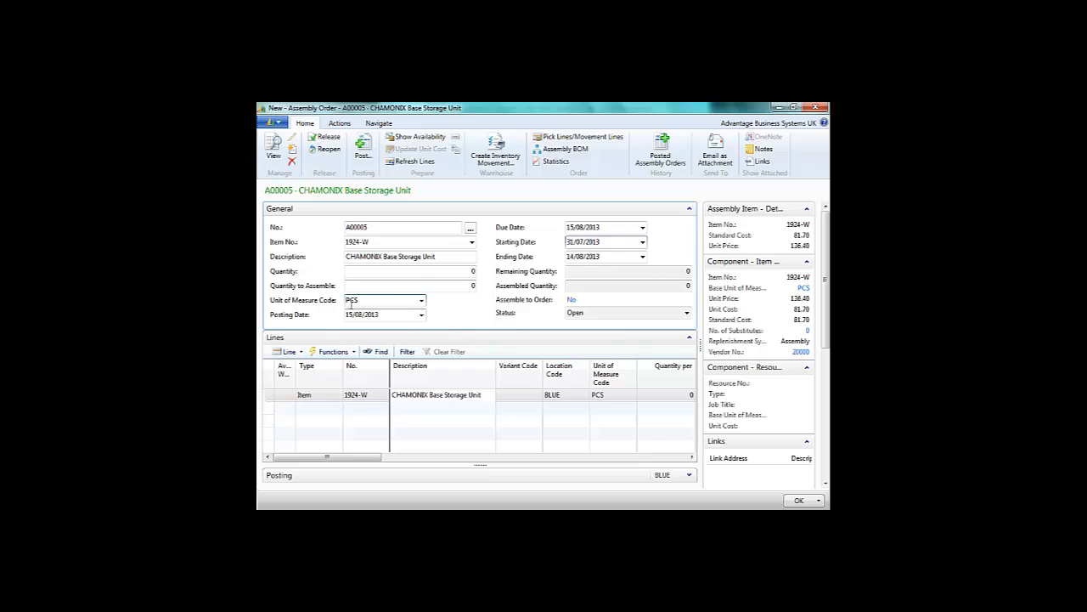
click(418, 274)
drag(427, 270, 520, 271)
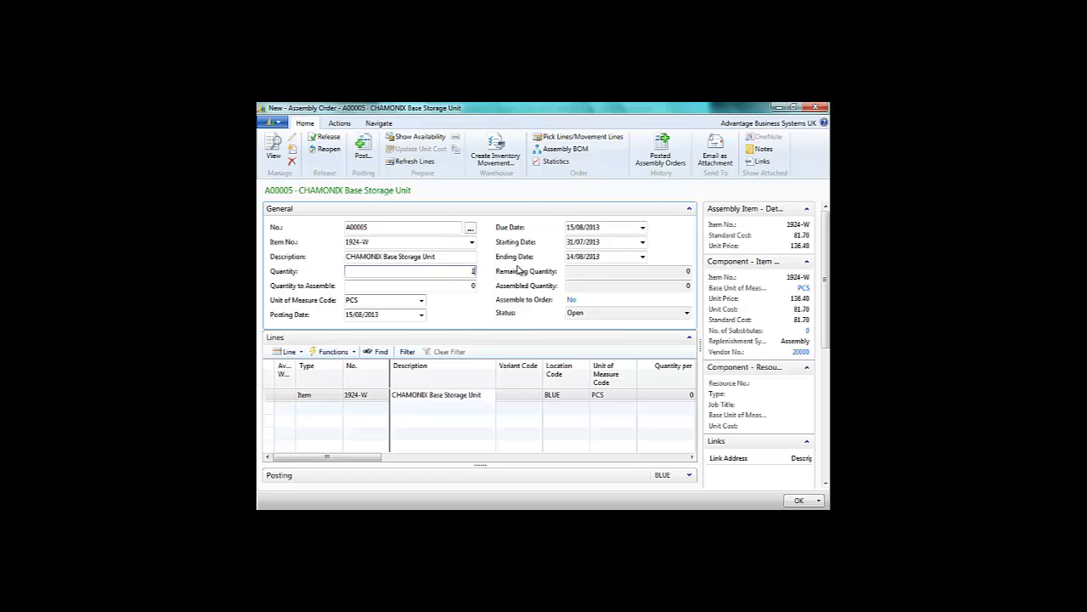
key(Tab)
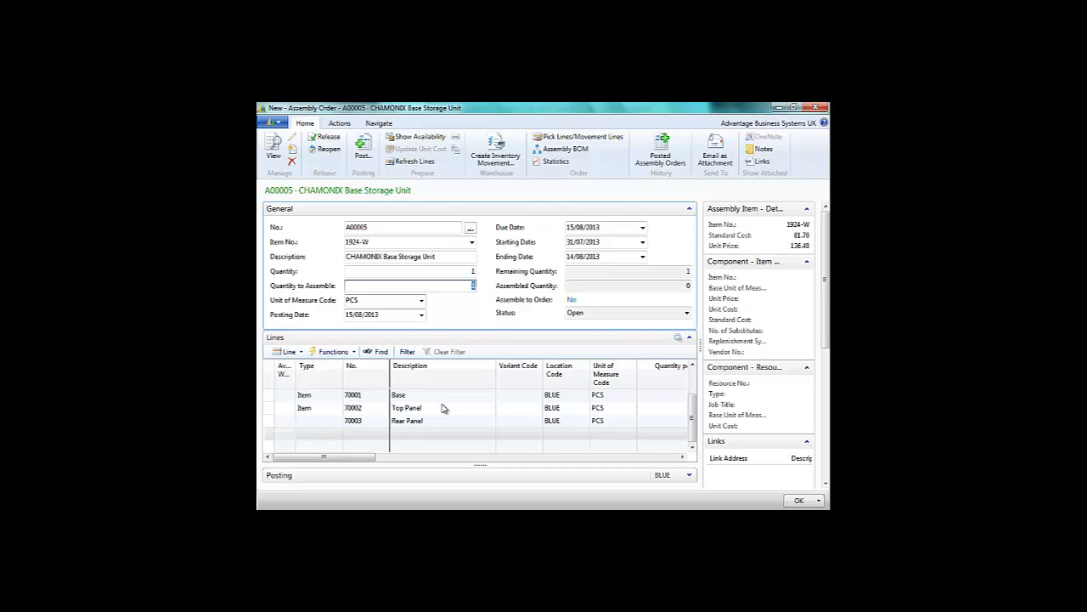
- Show the availability of the 1924-W assembly order and its components, and answer Yes to recording the quantity
drag(693, 417, 693, 405)
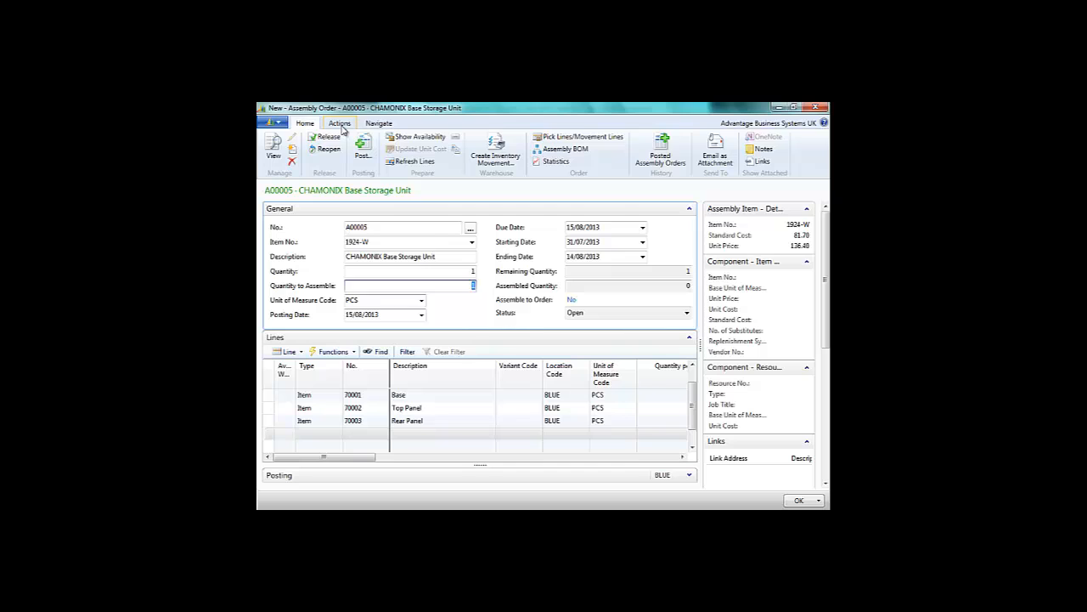
click(340, 124)
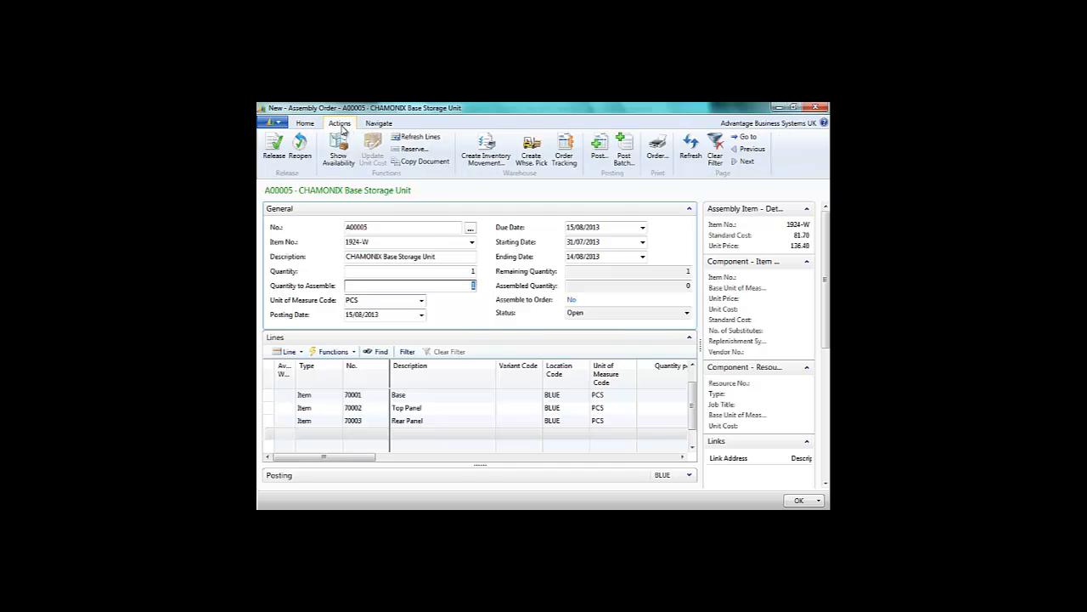
click(341, 149)
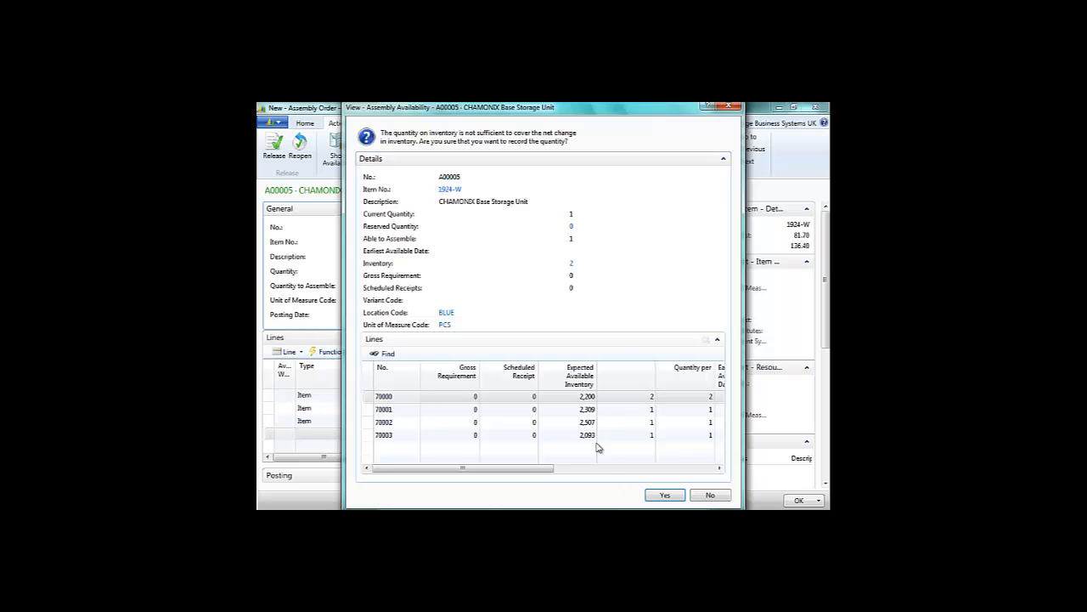
click(668, 498)
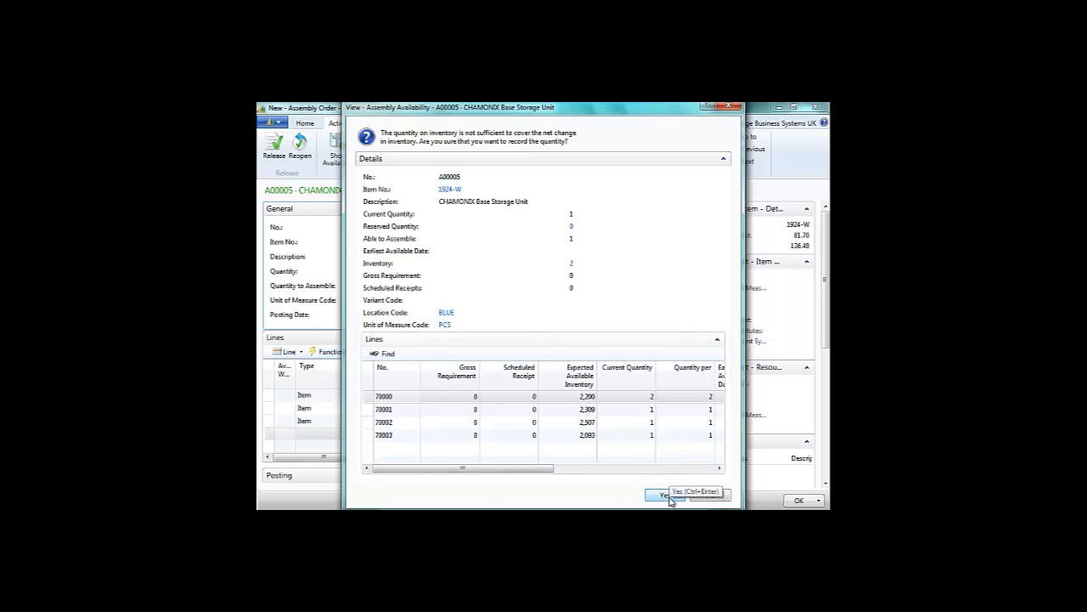
click(667, 497)
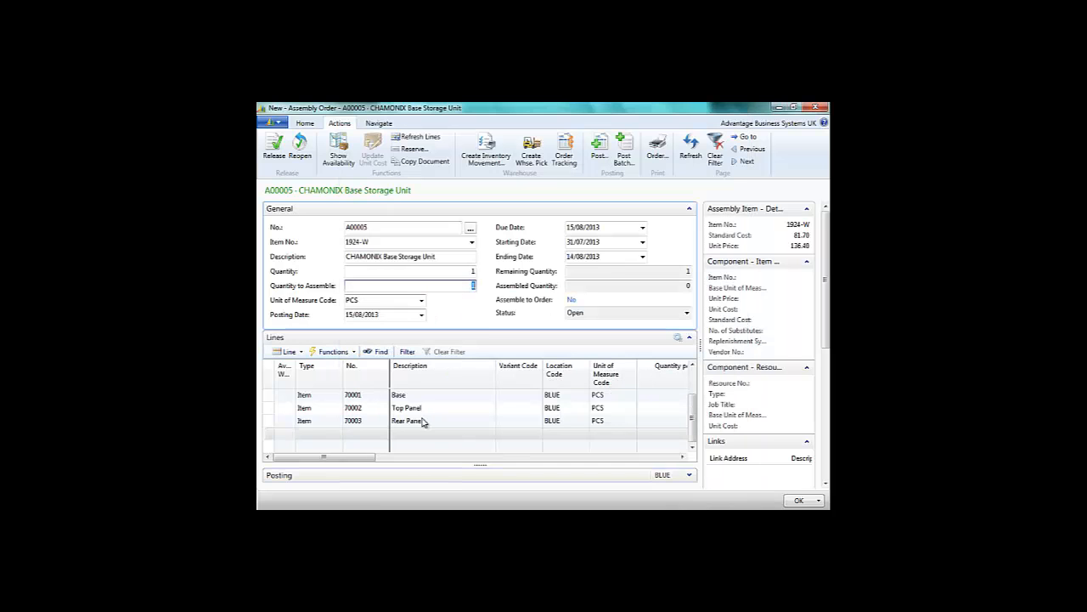
- Check the component lines' quantities to consume, and release and post the assembly order
drag(343, 460, 421, 466)
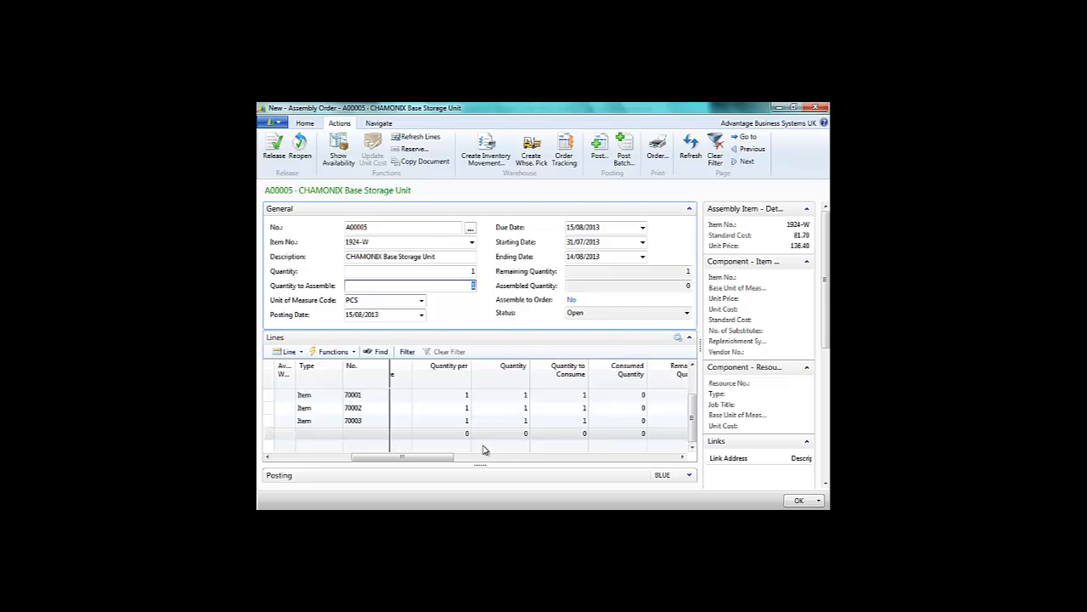
drag(429, 463, 301, 466)
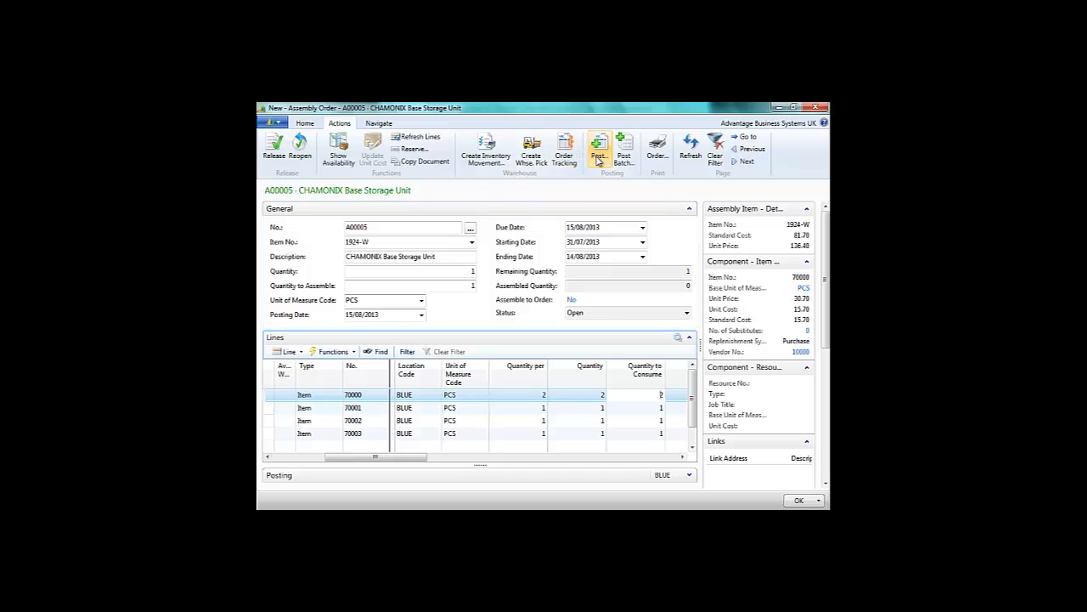
click(274, 157)
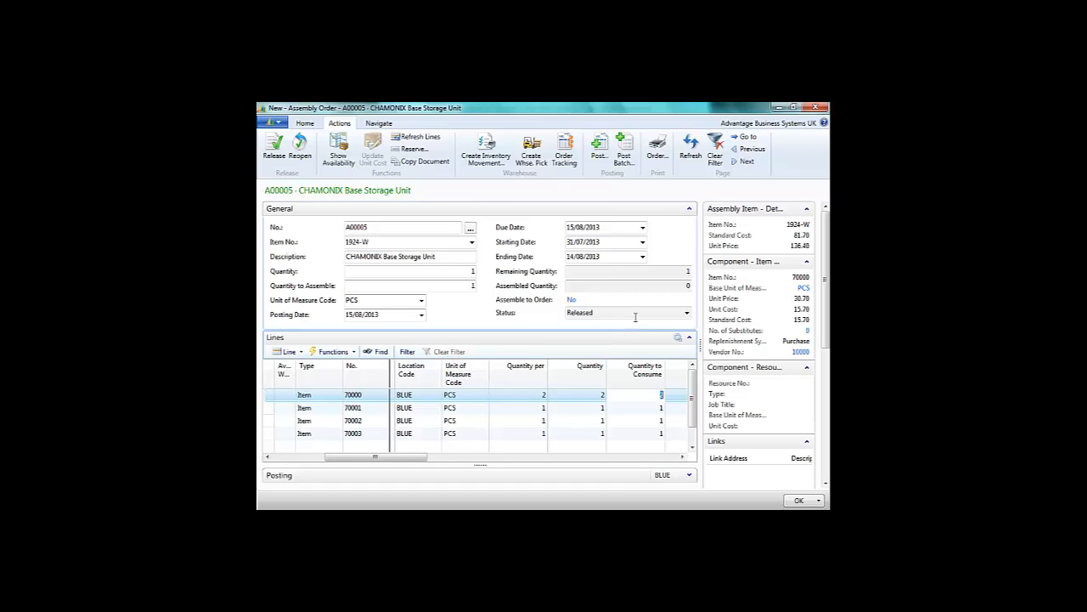
click(600, 151)
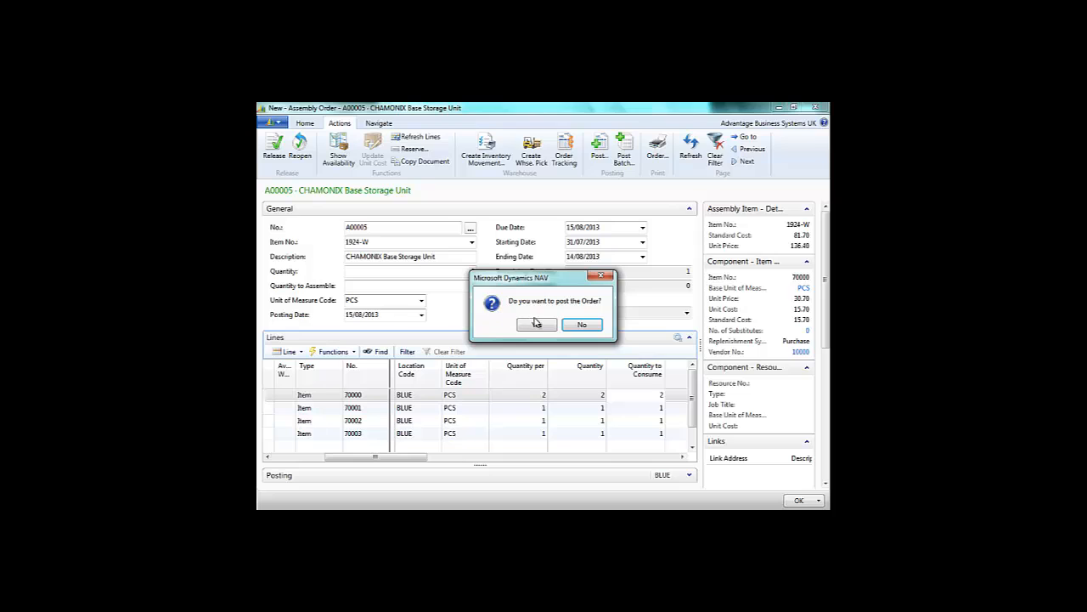
click(536, 324)
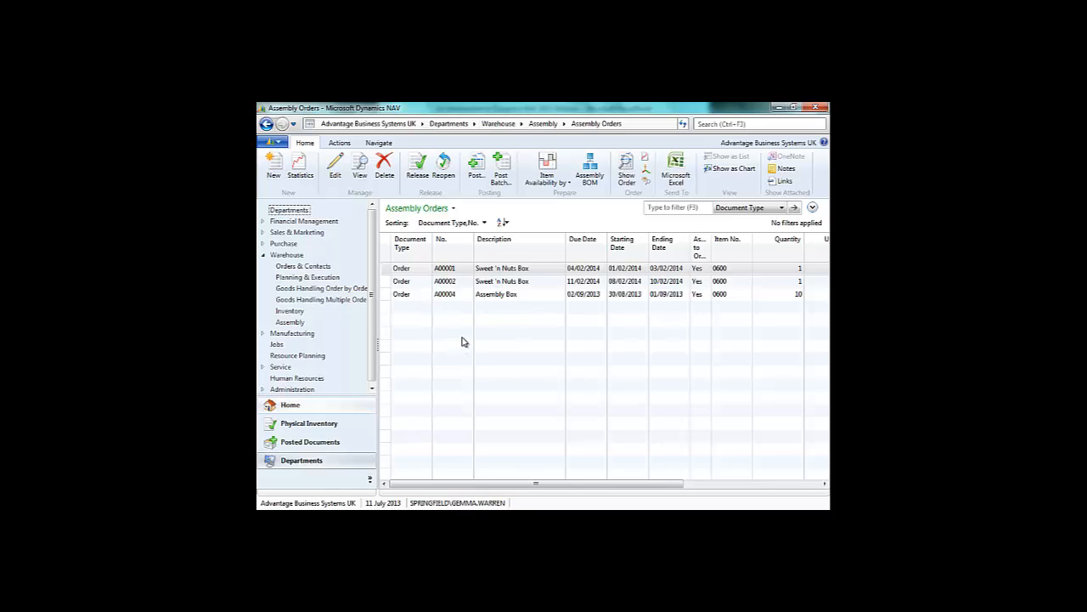
- Open the item card of 1924-W from the Items list and show the ledger entries behind its inventory
click(294, 124)
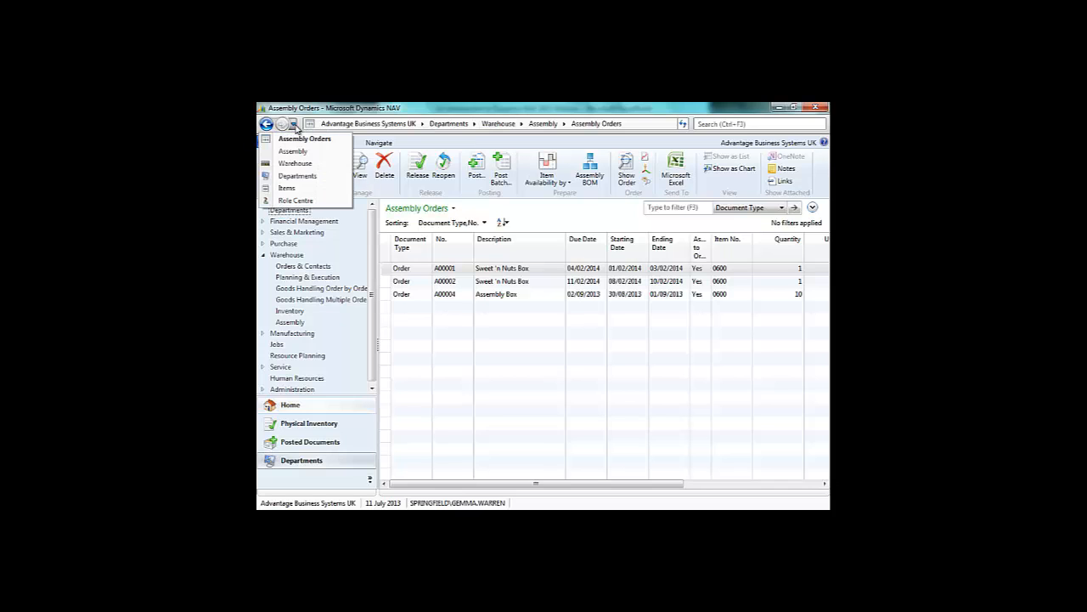
click(287, 189)
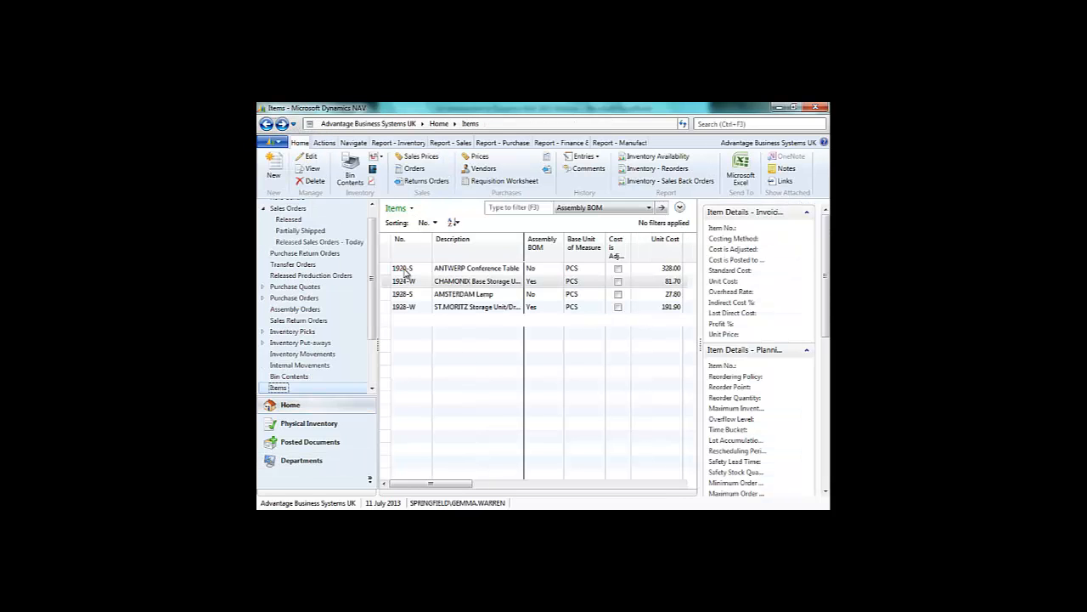
double_click(410, 281)
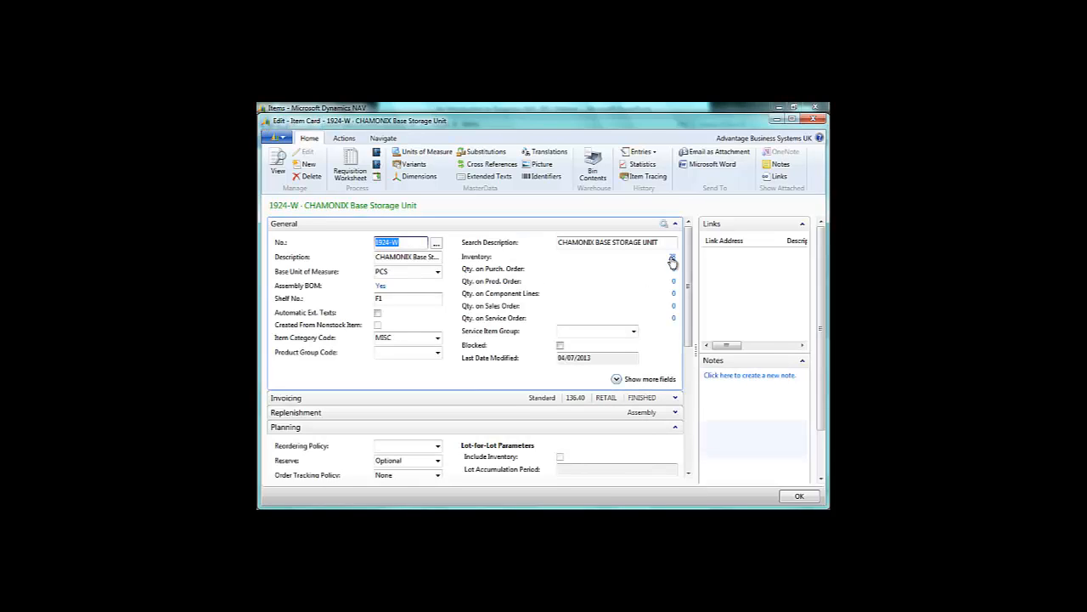
click(672, 257)
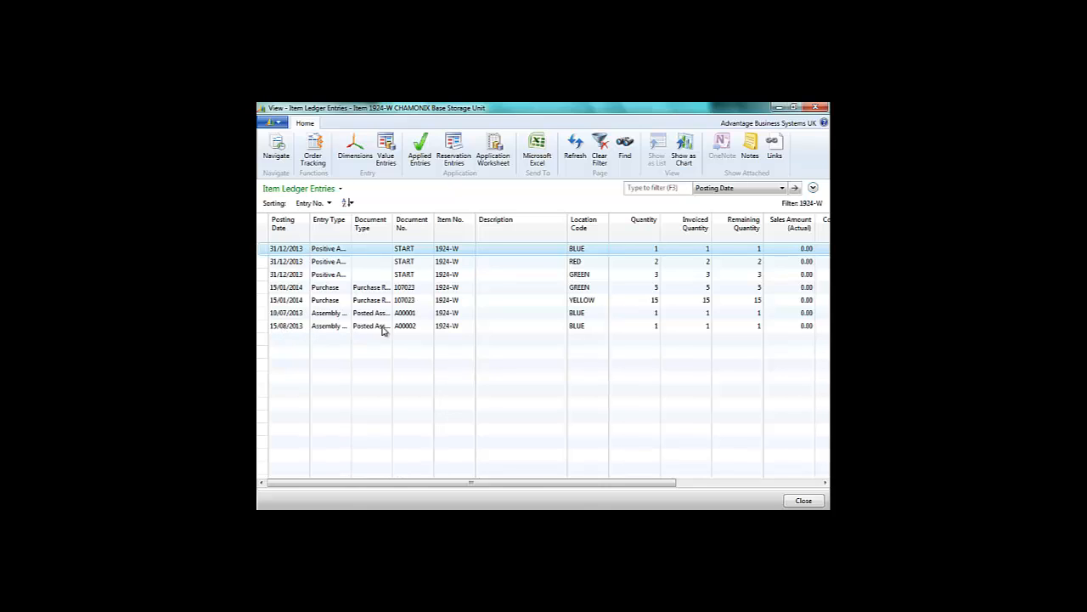
- Navigate from the assembly entry dated 15/08/2013 to its related item ledger entries, and return to the Items list
click(417, 329)
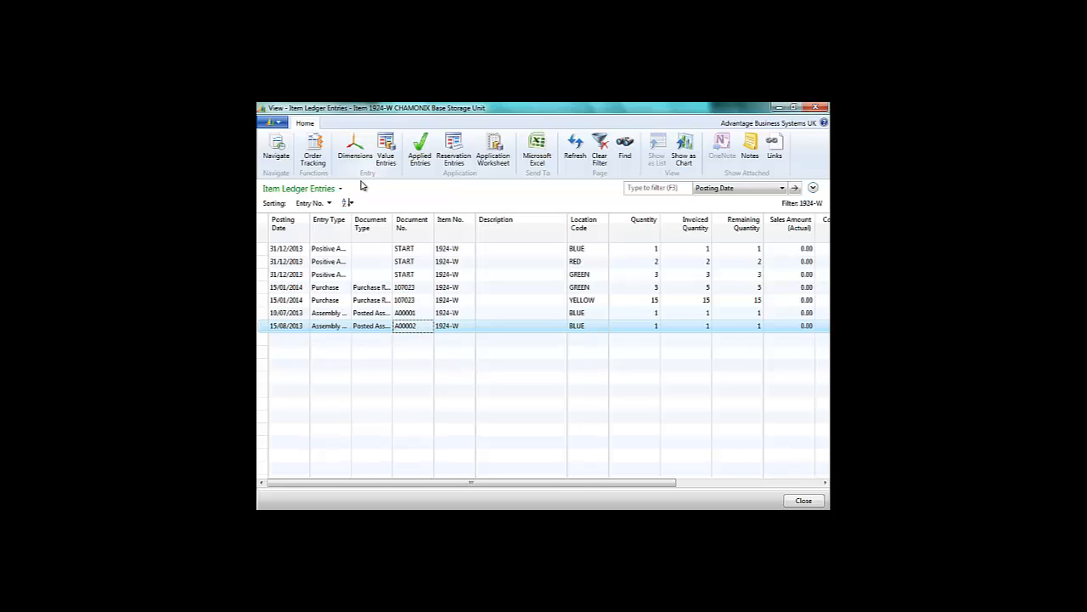
click(274, 151)
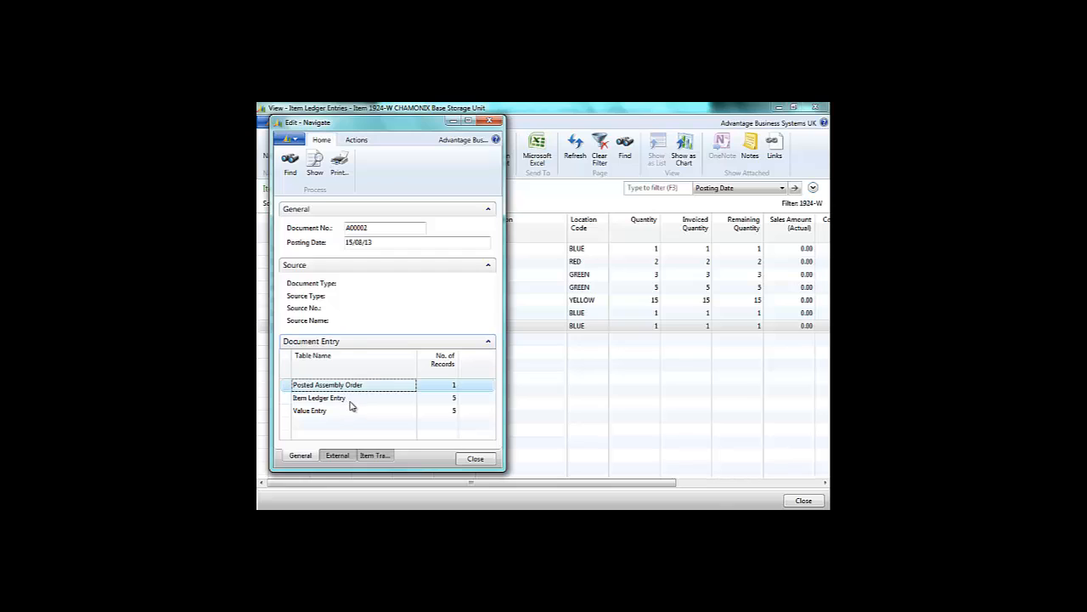
click(455, 399)
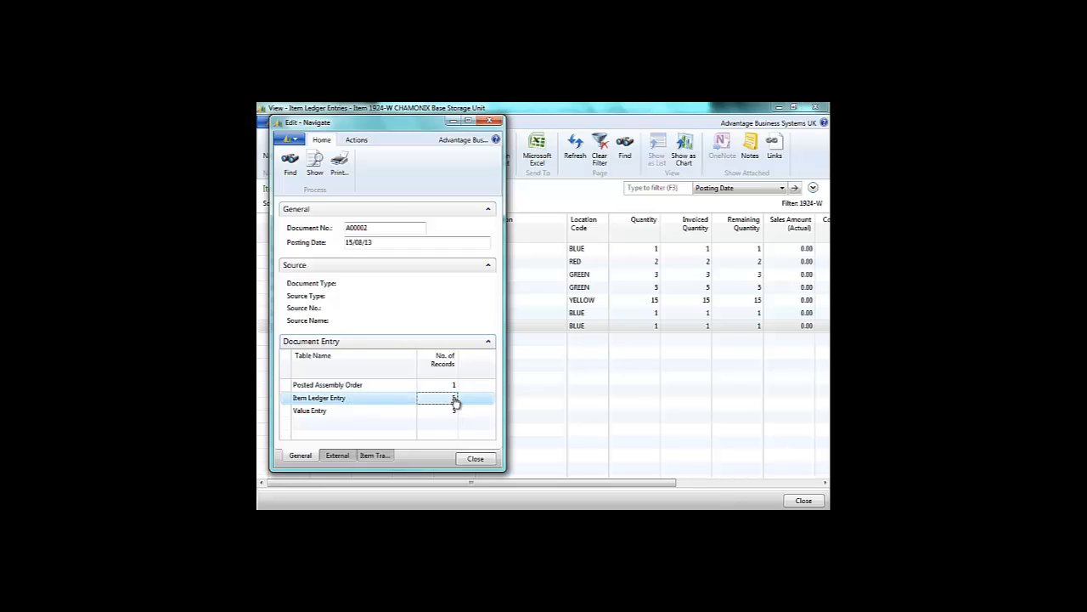
click(316, 166)
click(476, 459)
key(Escape)
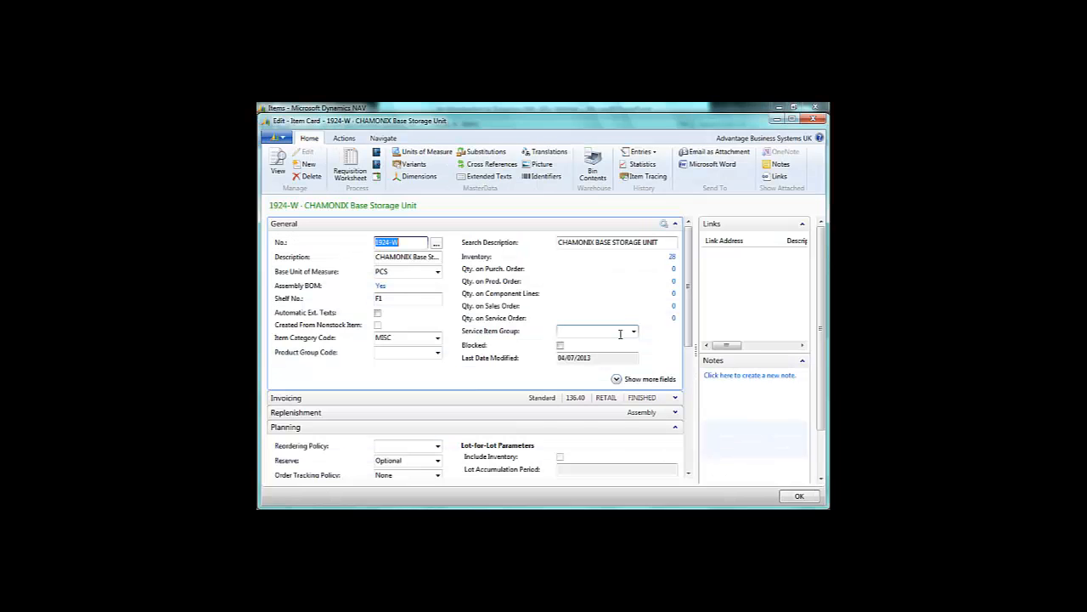
key(Escape)
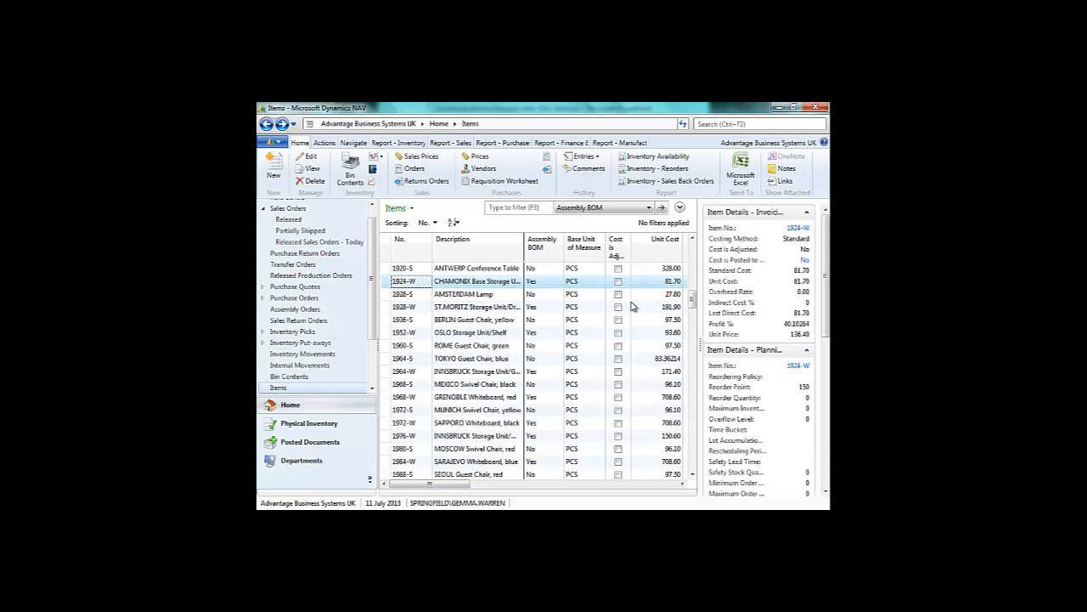